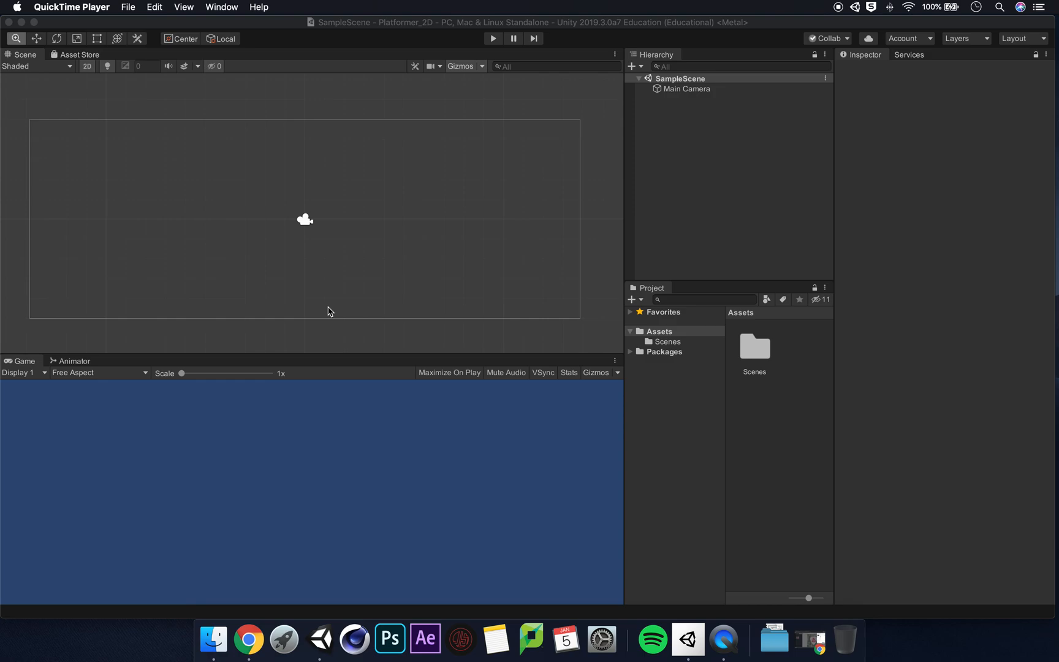
# Import the Magic-Cliffs-Environment folder from Downloads into the project's Assets using Finder, and close the Finder window
pyautogui.click(627, 431)
pyautogui.moveTo(622, 428); pyautogui.dragTo(602, 428)
pyautogui.click(214, 638)
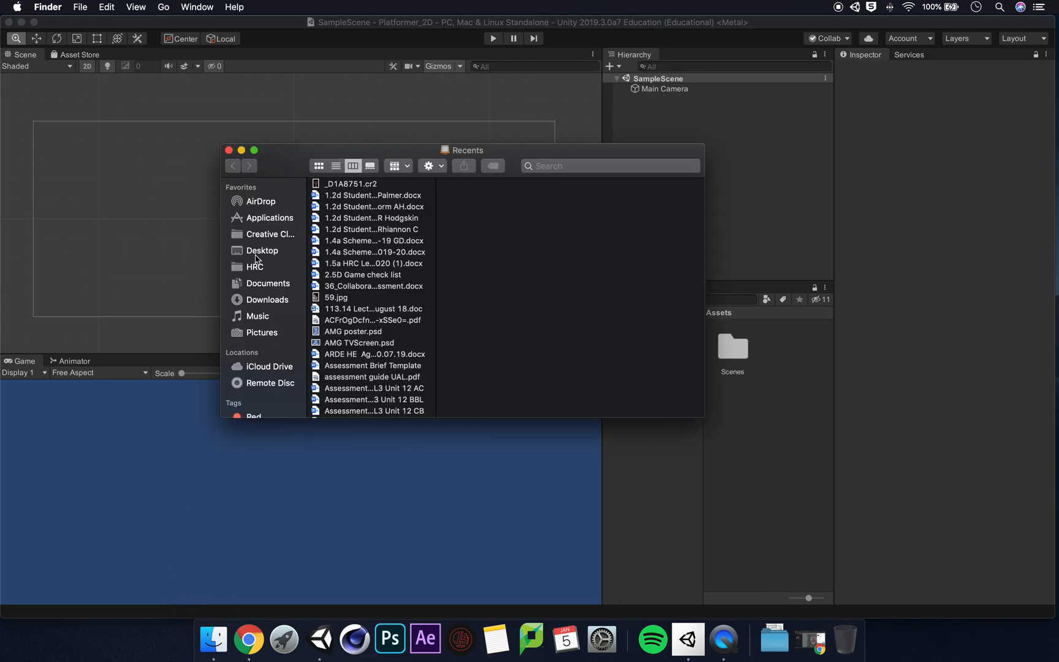
pyautogui.click(255, 268)
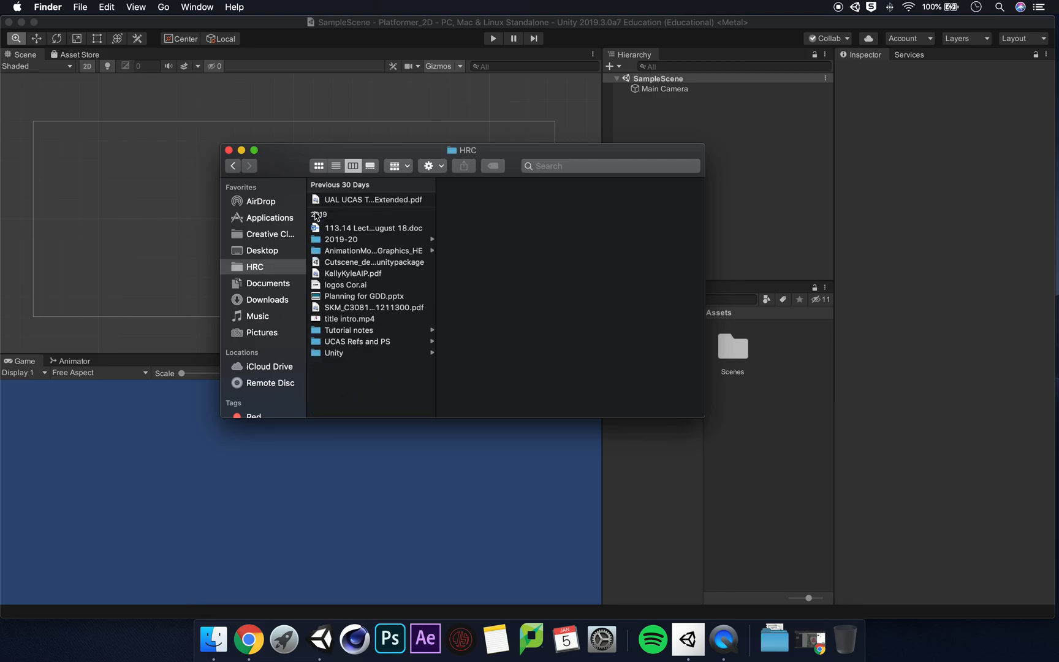
pyautogui.click(263, 301)
pyautogui.click(357, 201)
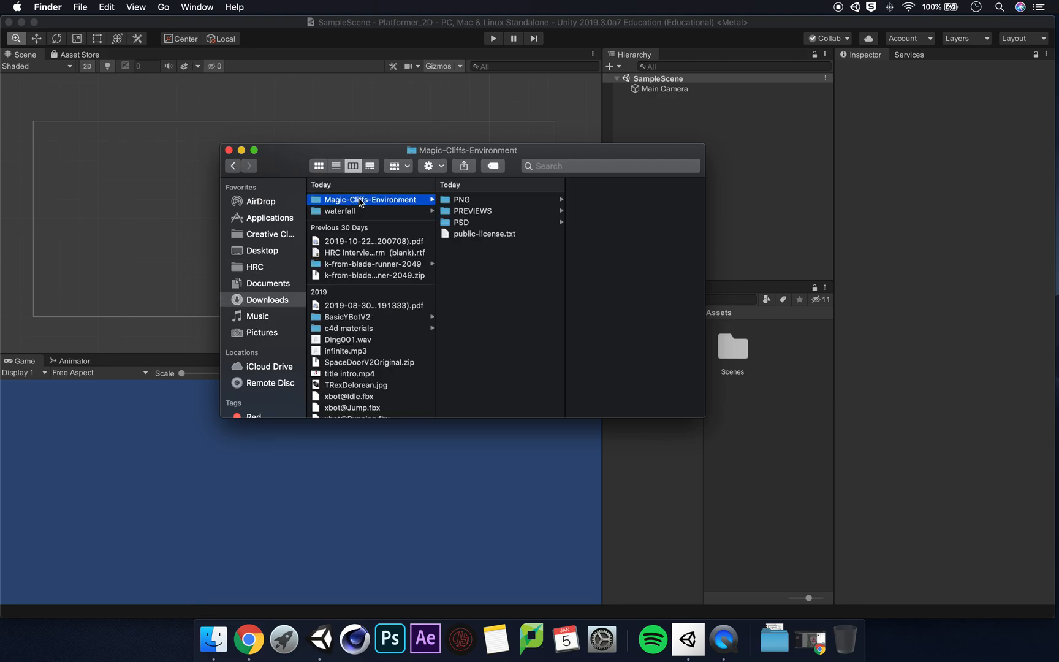
pyautogui.moveTo(318, 204); pyautogui.dragTo(721, 418)
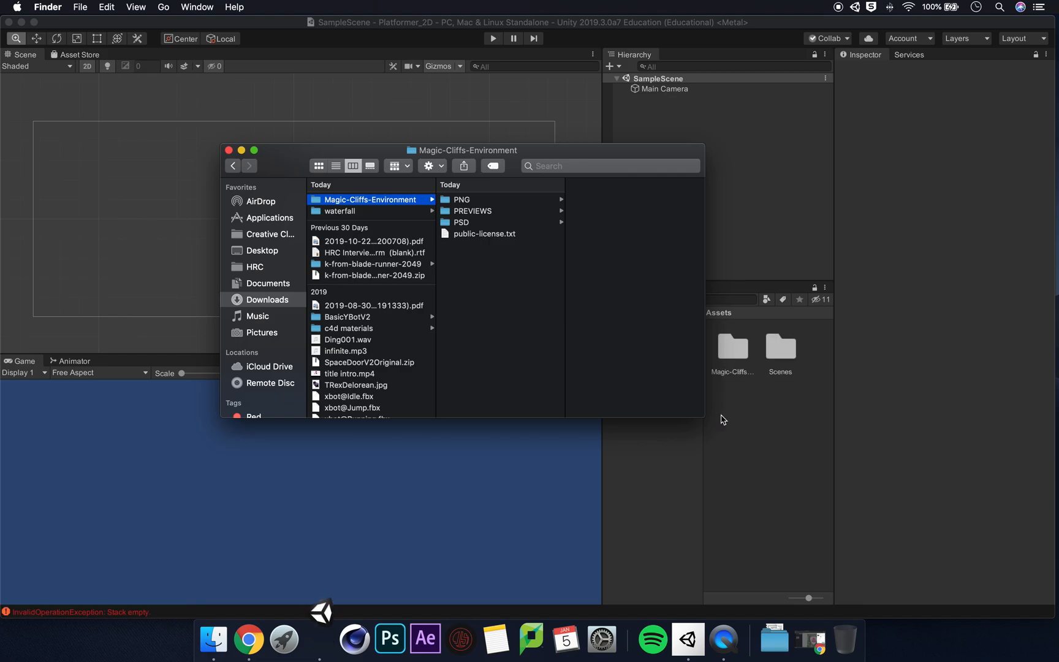
pyautogui.click(229, 151)
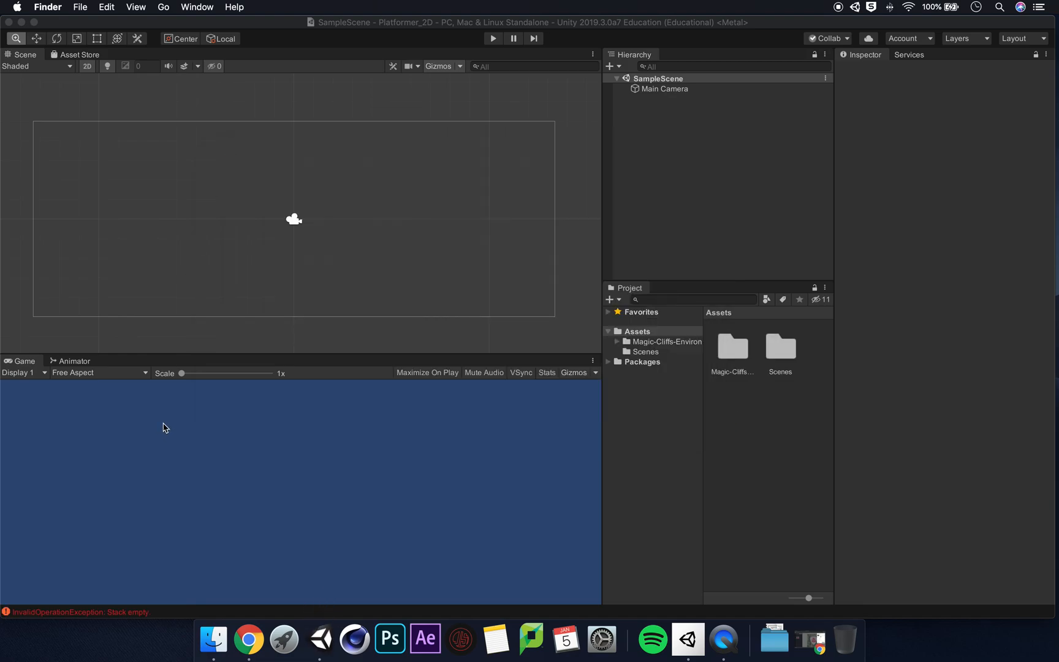
# Inspect the logged error in the Console, clear the log and close the Console window
pyautogui.click(126, 611)
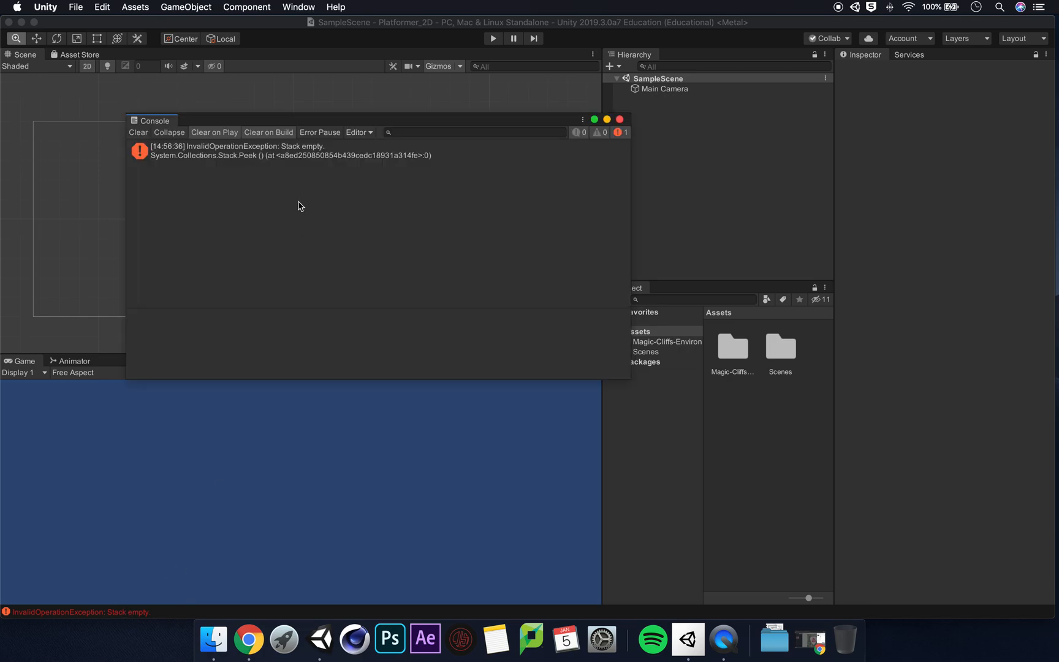
pyautogui.click(260, 153)
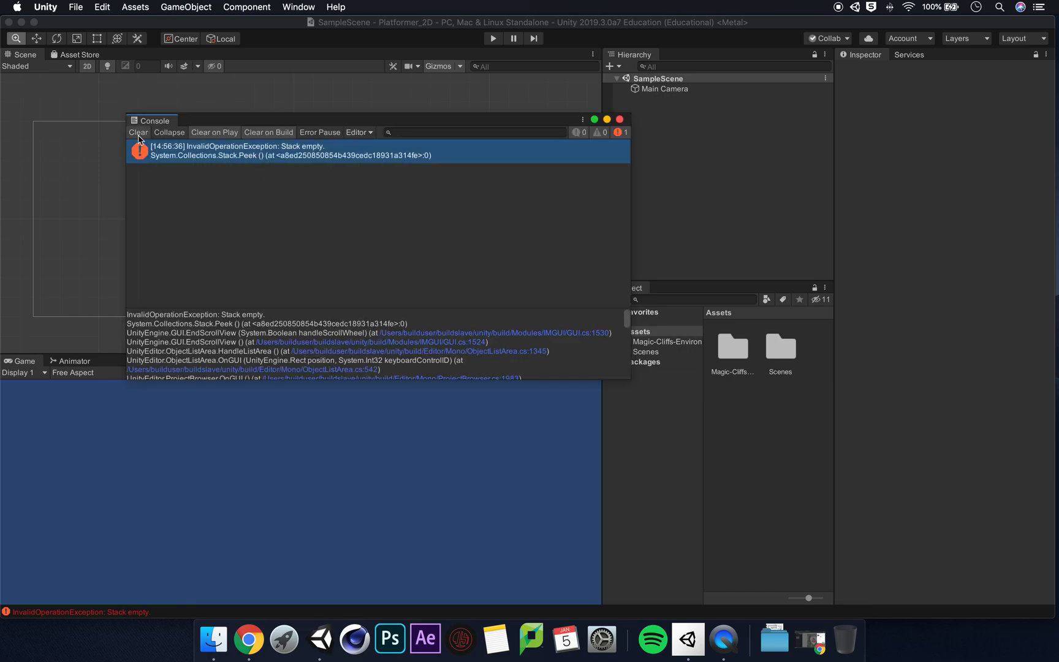
pyautogui.click(139, 132)
pyautogui.click(620, 120)
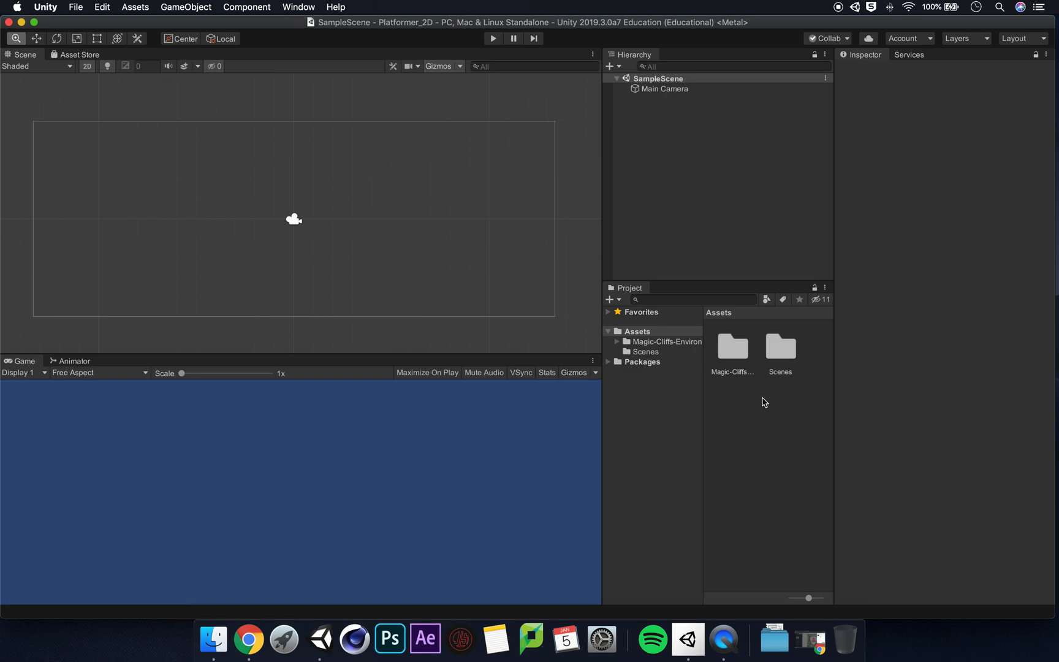
# Examine the images in the PNG folder of Magic-Cliffs-Environment and return to the collapsed Assets folder
pyautogui.doubleClick(738, 349)
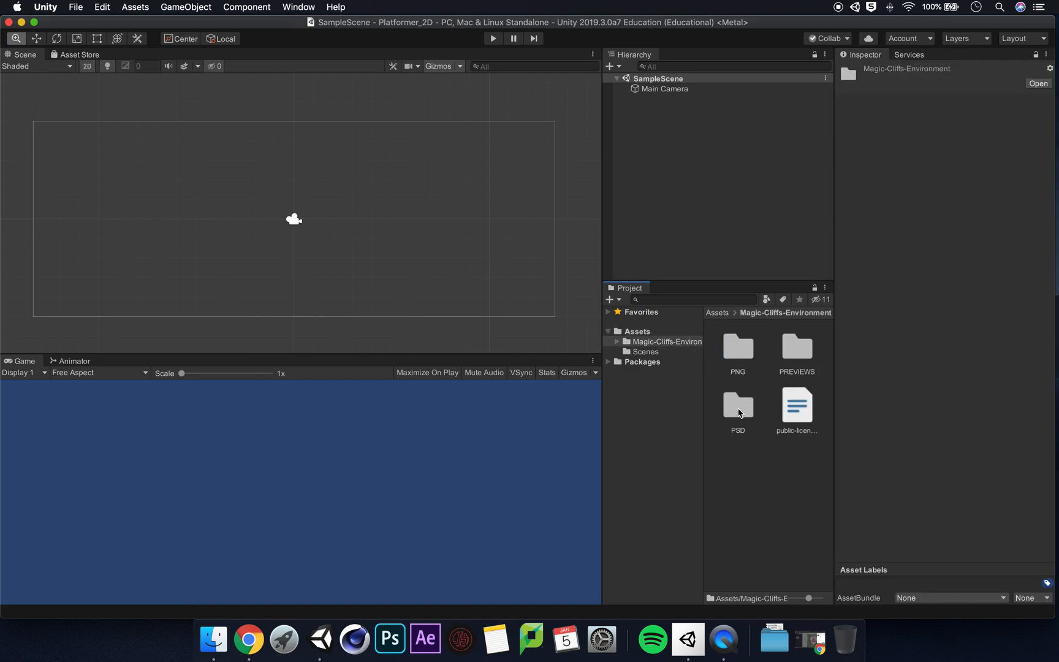
pyautogui.doubleClick(738, 349)
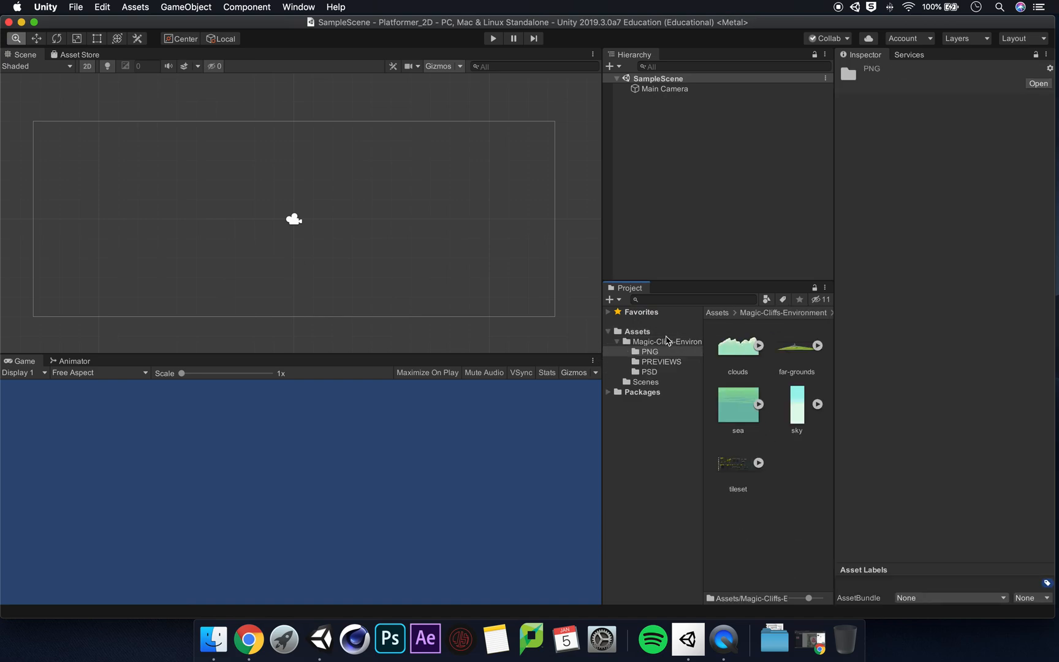
pyautogui.click(641, 334)
pyautogui.click(609, 333)
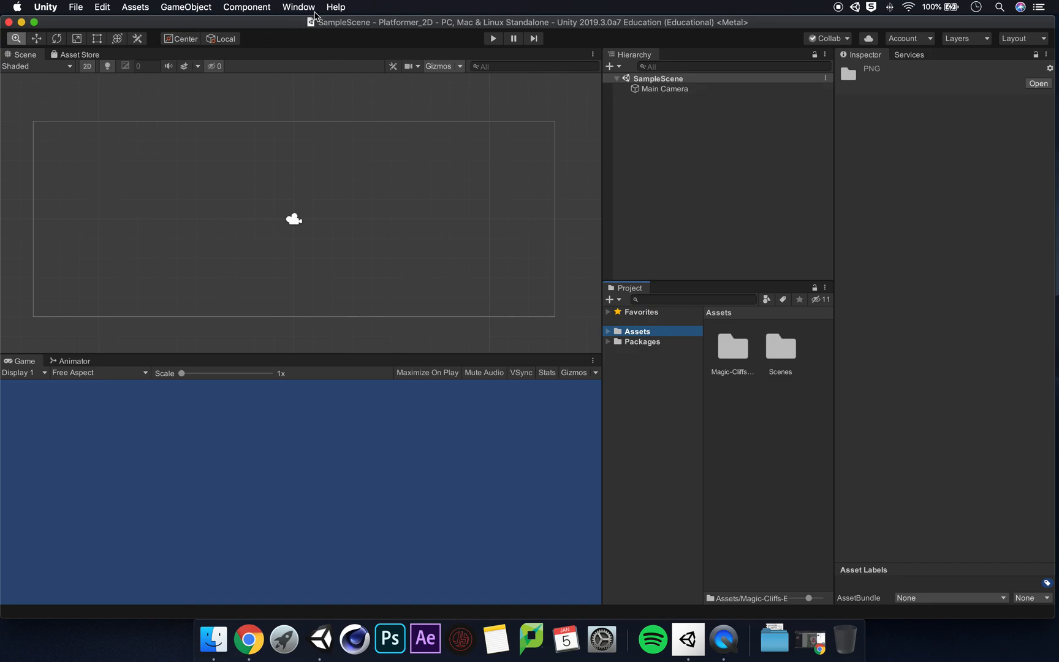
# Open the Tile Palette window and dock it between the Scene view and the Hierarchy
pyautogui.click(298, 8)
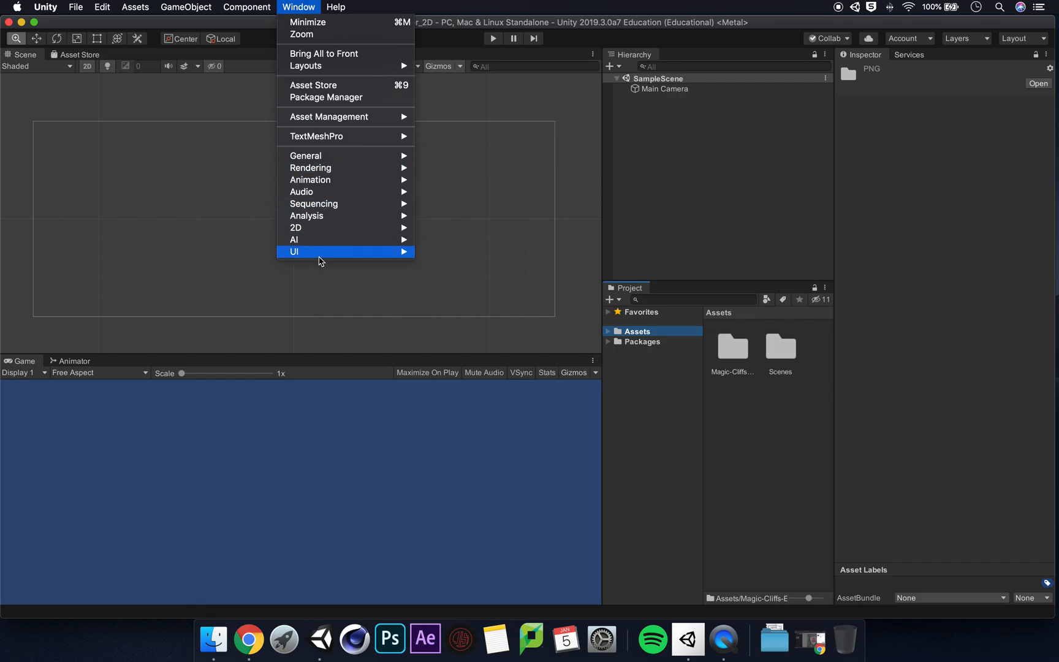
pyautogui.moveTo(360, 230)
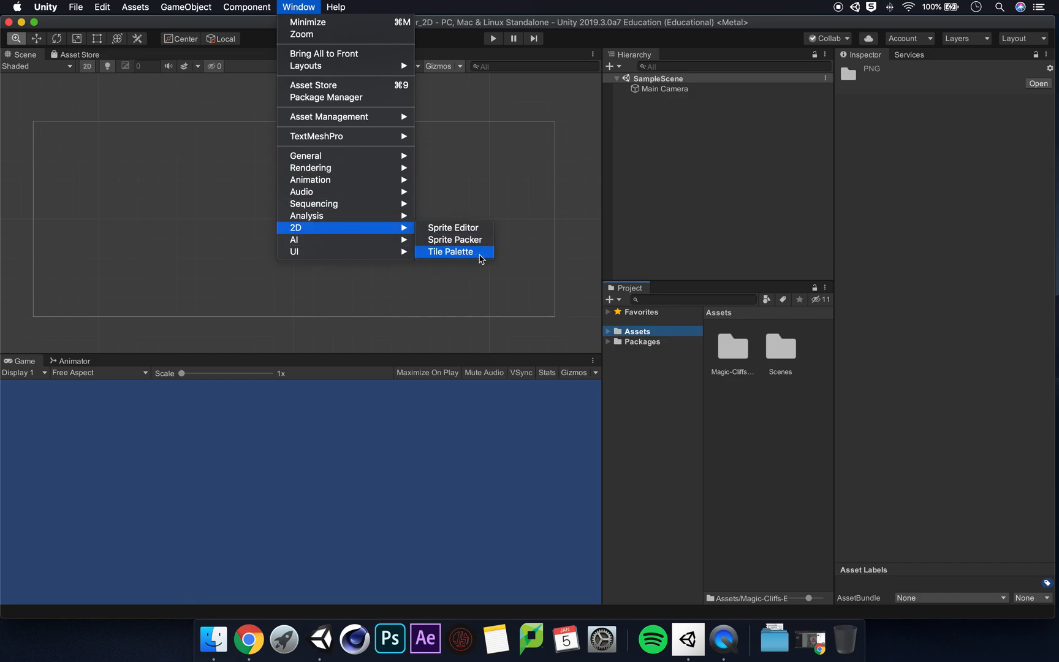
pyautogui.click(481, 258)
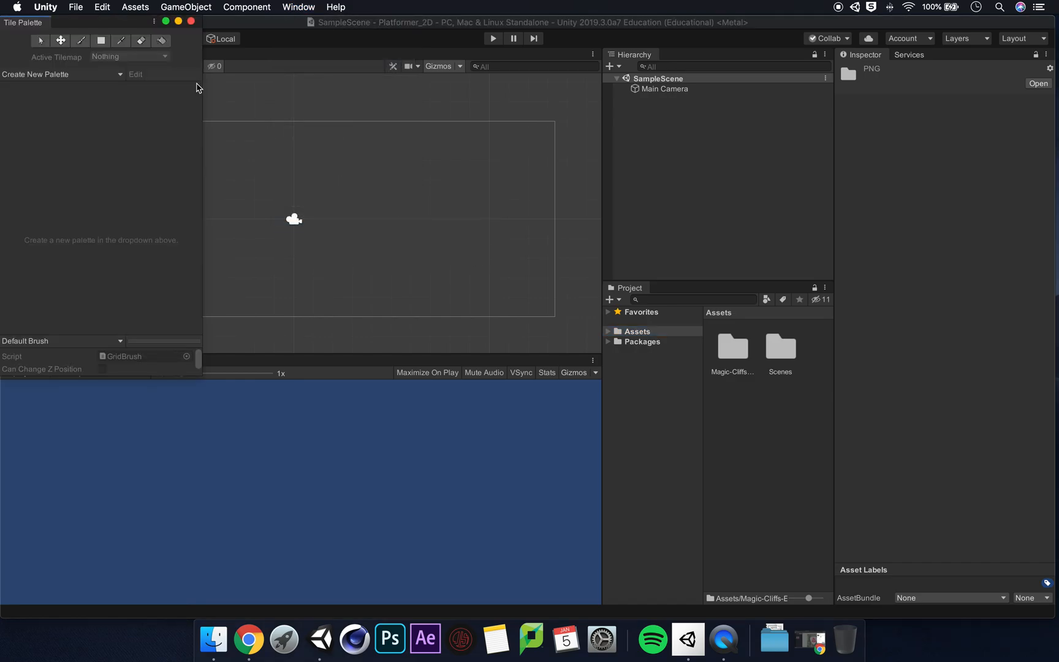
pyautogui.moveTo(29, 22); pyautogui.dragTo(494, 176)
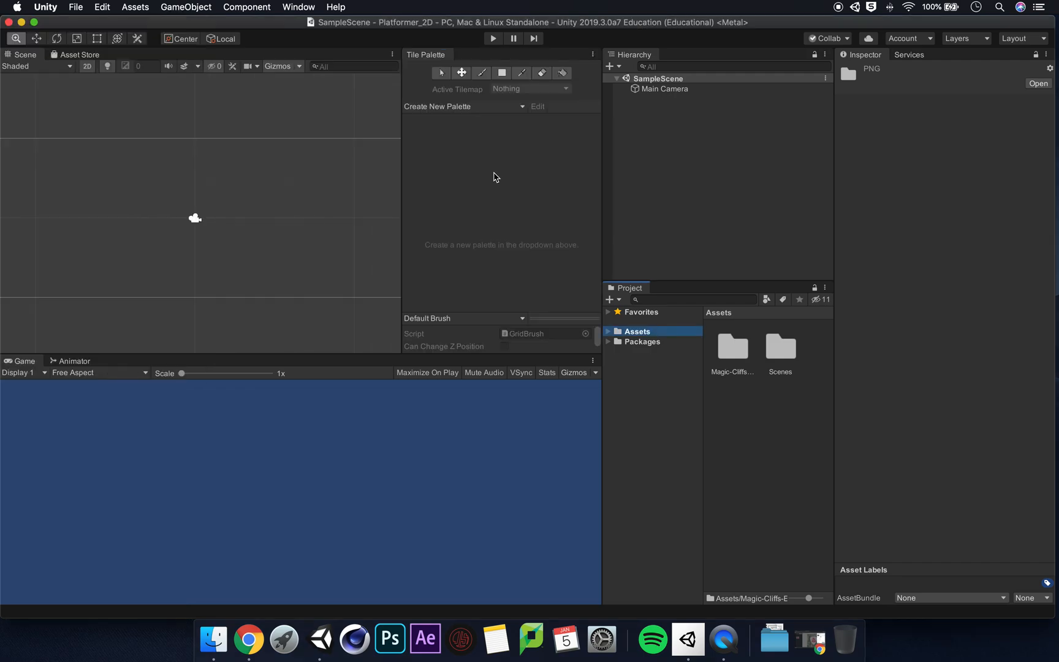
# Adjust the editor layout by widening the Scene and Tile Palette area and narrowing the Inspector and the project folder tree
pyautogui.scroll(-5, 294, 218)
pyautogui.moveTo(319, 217); pyautogui.dragTo(307, 219)
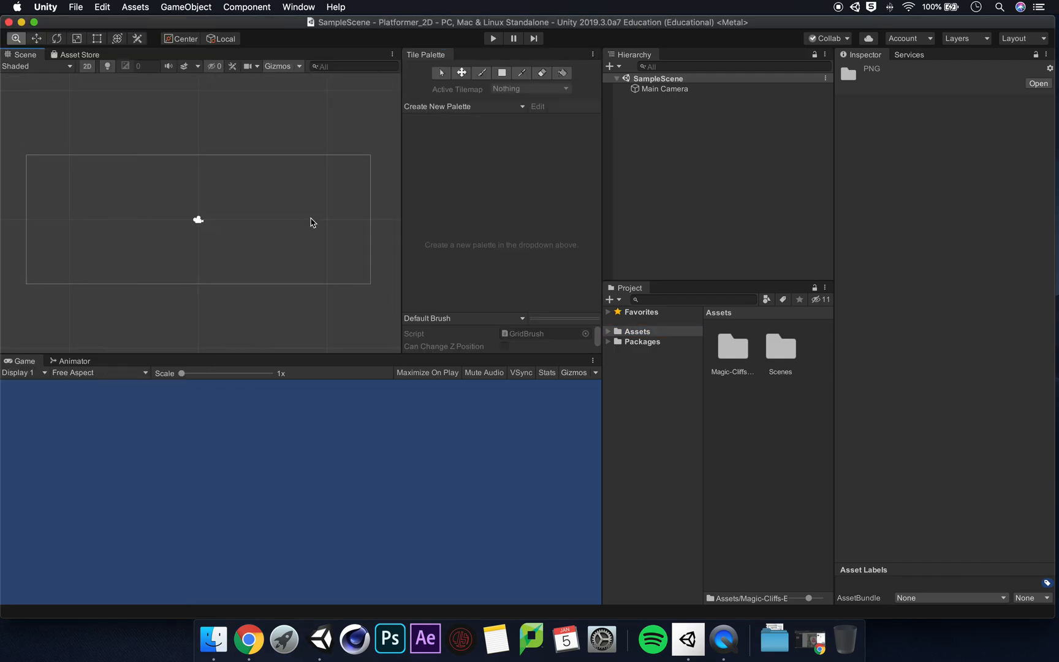
pyautogui.moveTo(402, 211); pyautogui.dragTo(419, 213)
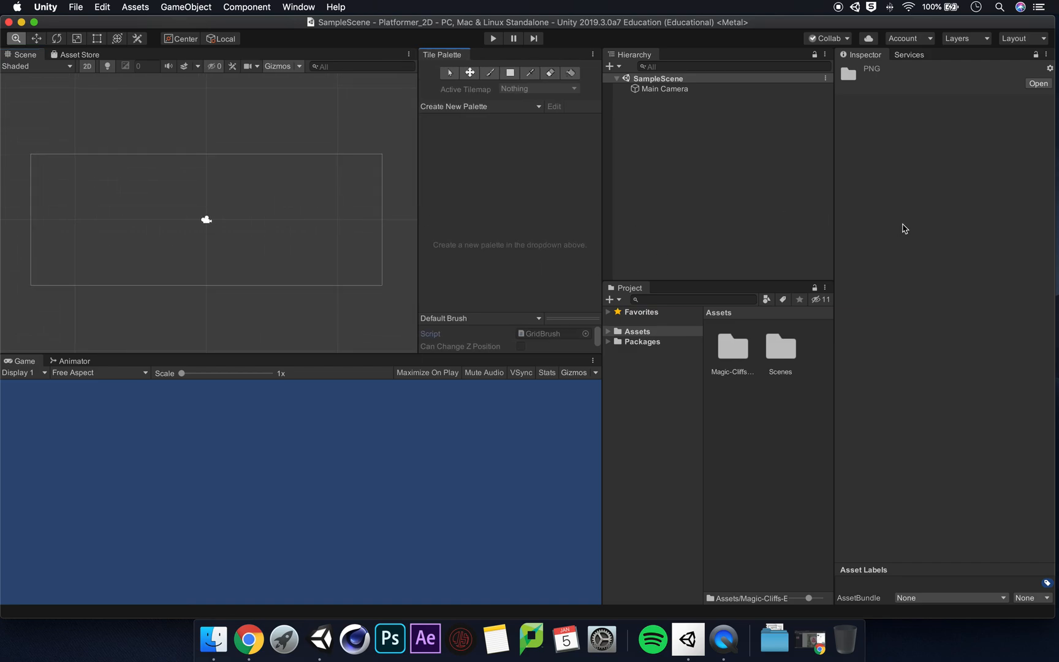
pyautogui.moveTo(835, 222); pyautogui.dragTo(852, 223)
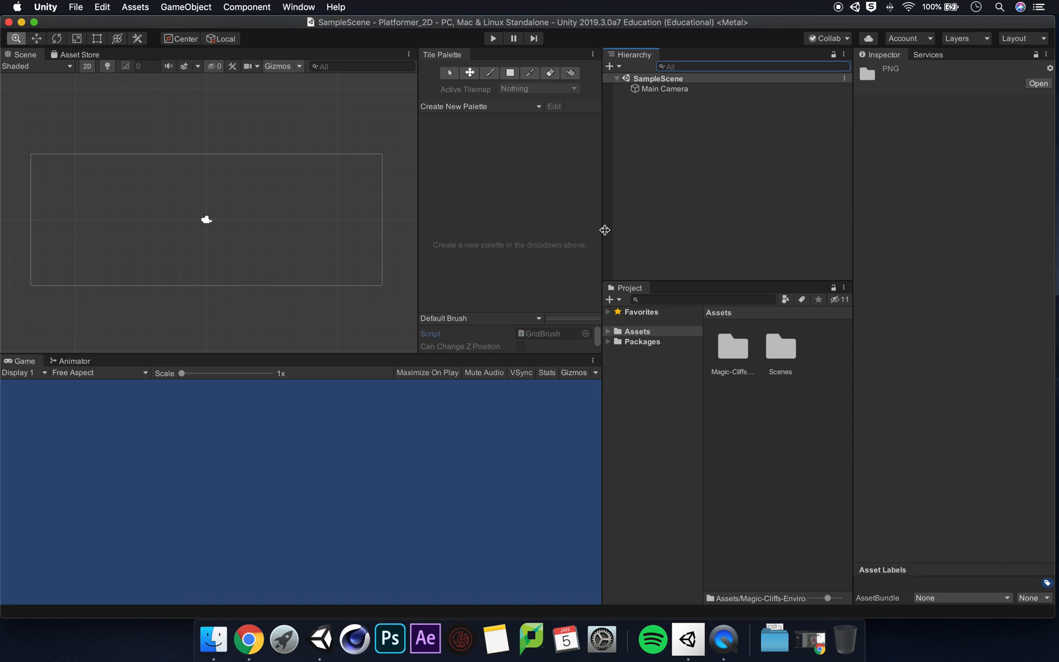
pyautogui.moveTo(605, 229); pyautogui.dragTo(648, 229)
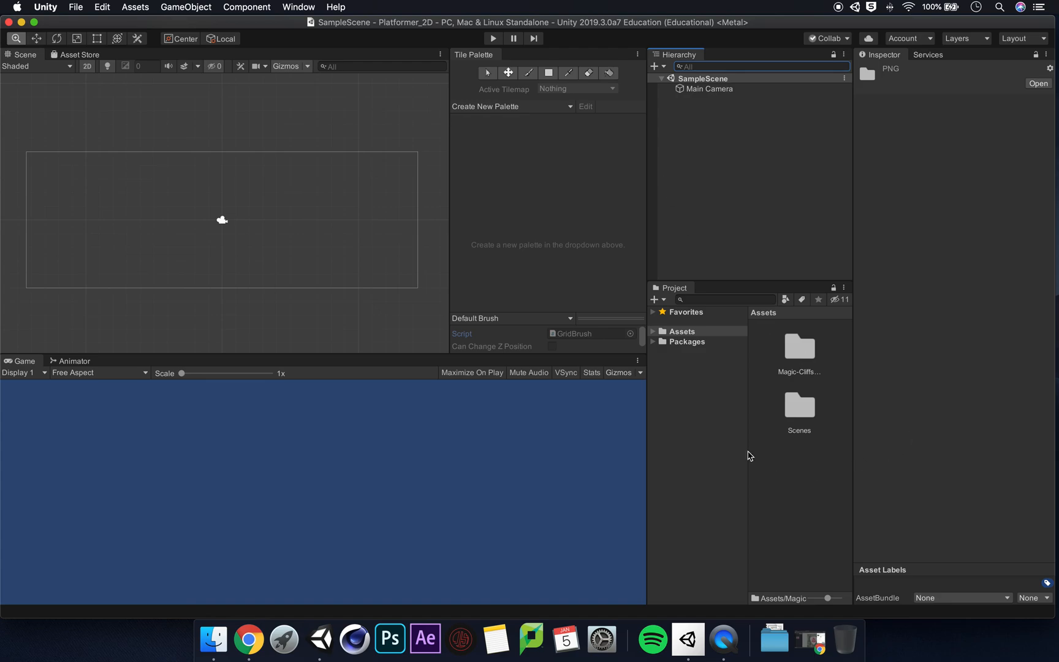
pyautogui.moveTo(747, 450); pyautogui.dragTo(734, 450)
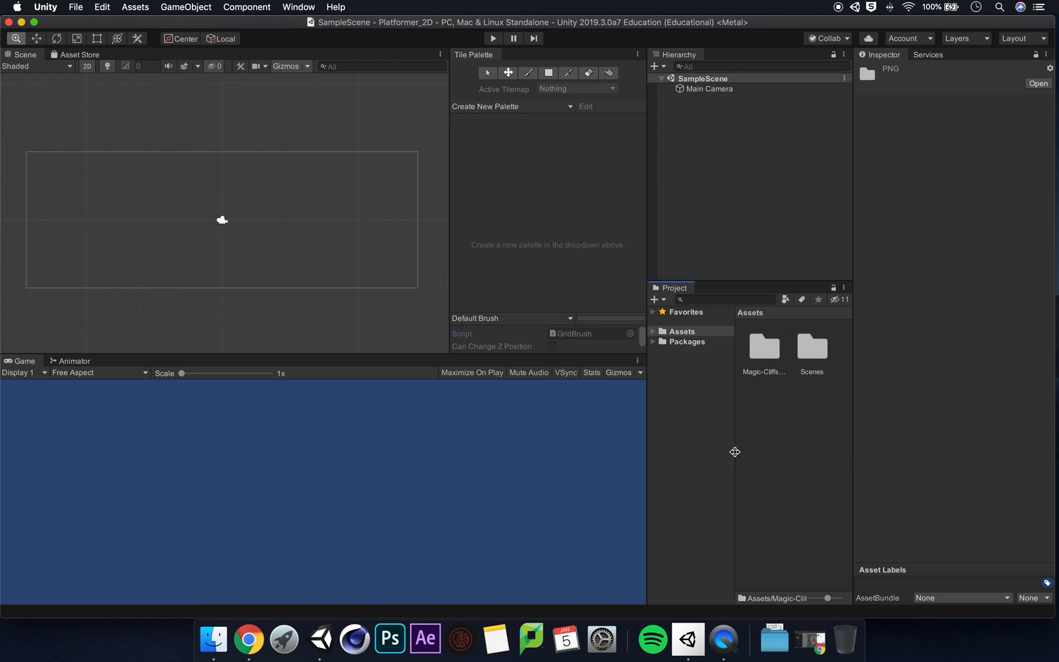
# Create a new folder named Sprites in the project's Assets folder
pyautogui.rightClick(778, 436)
pyautogui.moveTo(916, 310)
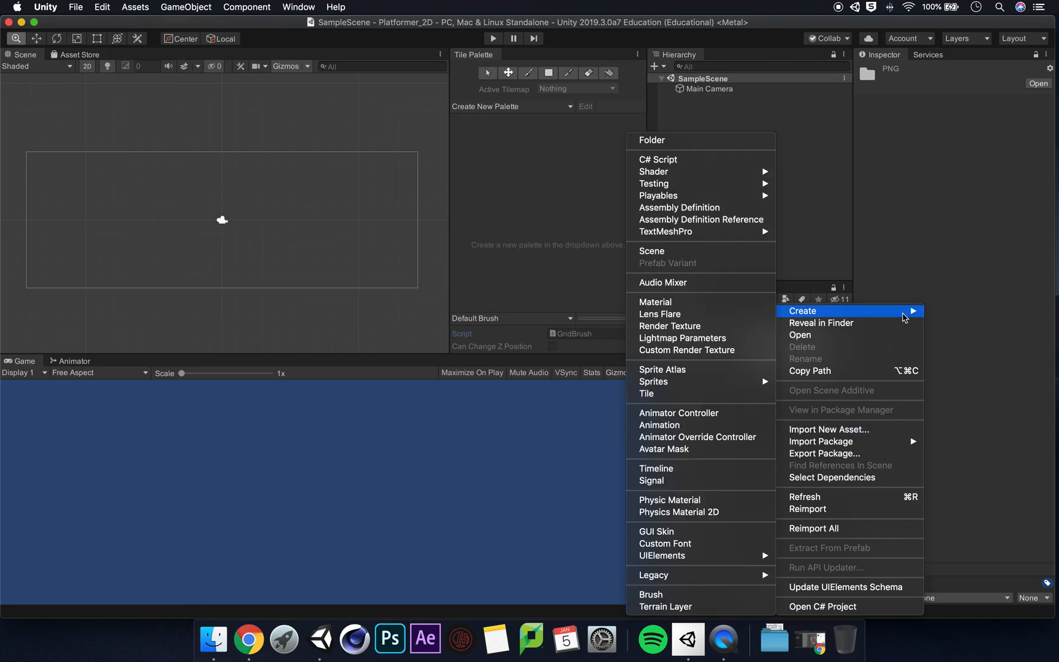
pyautogui.click(674, 142)
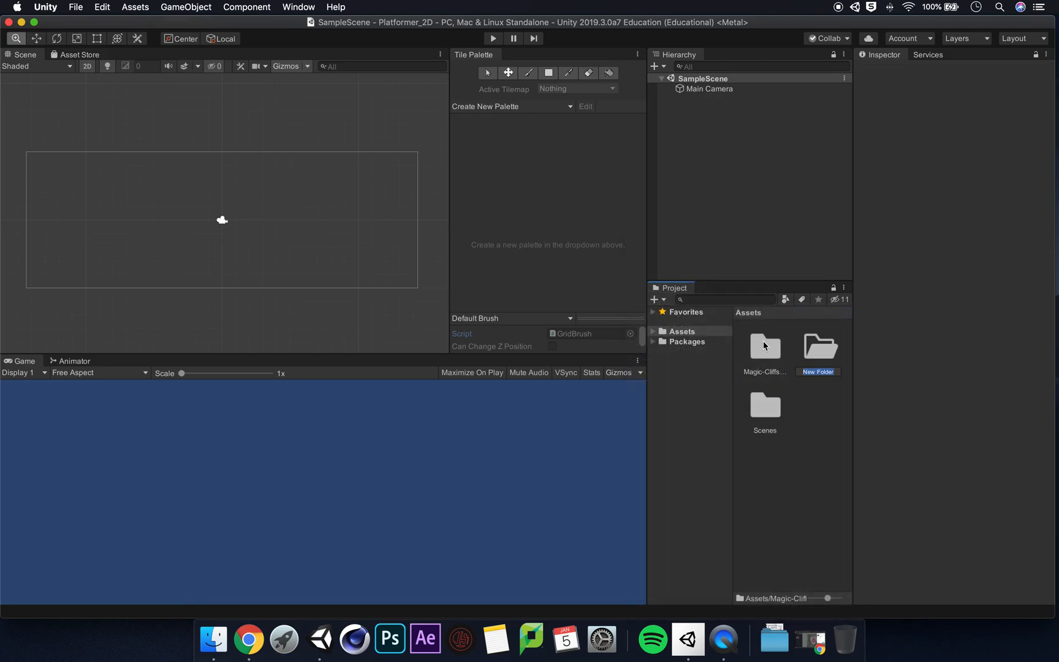
pyautogui.write('Sprites')
pyautogui.press('Return')
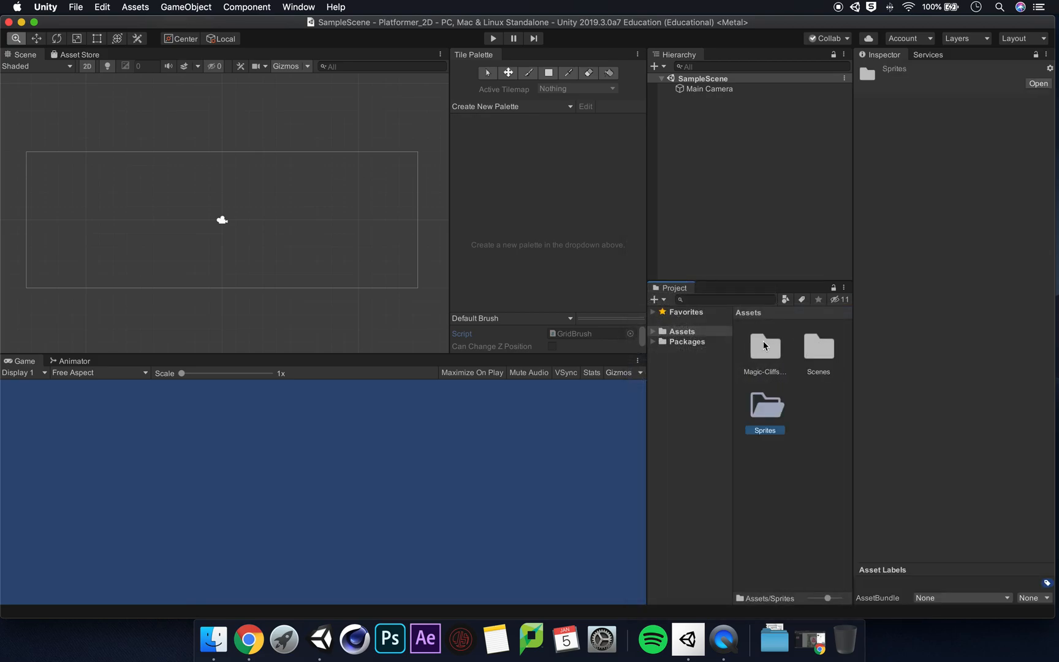
pyautogui.click(825, 445)
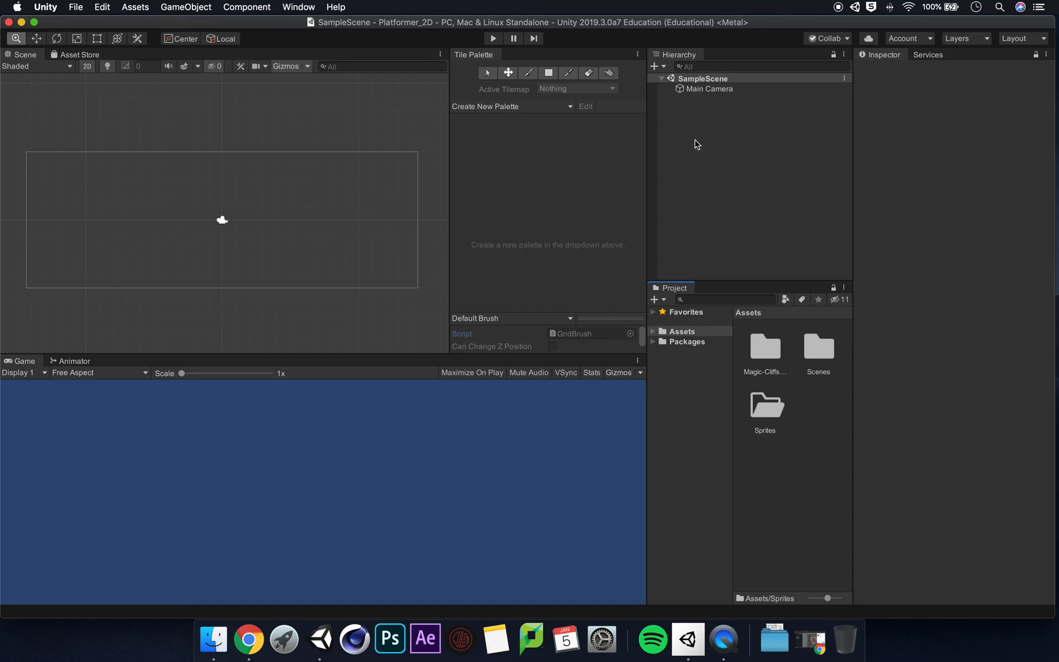
# Add a 2D Tilemap object to the scene and select its parent Grid to show the cells
pyautogui.rightClick(721, 136)
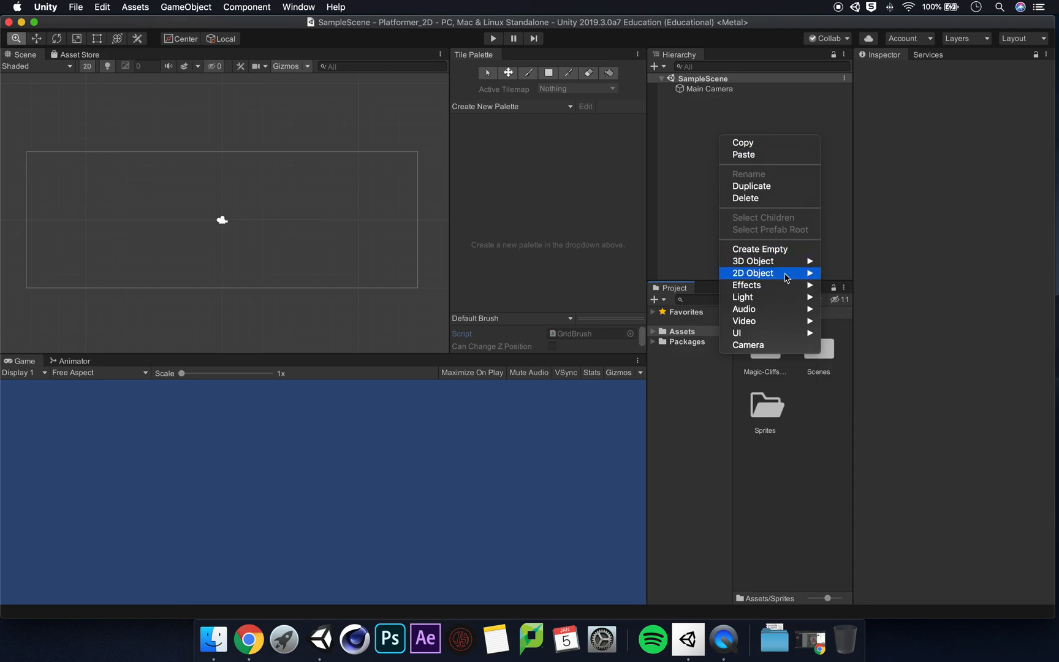
pyautogui.moveTo(781, 276)
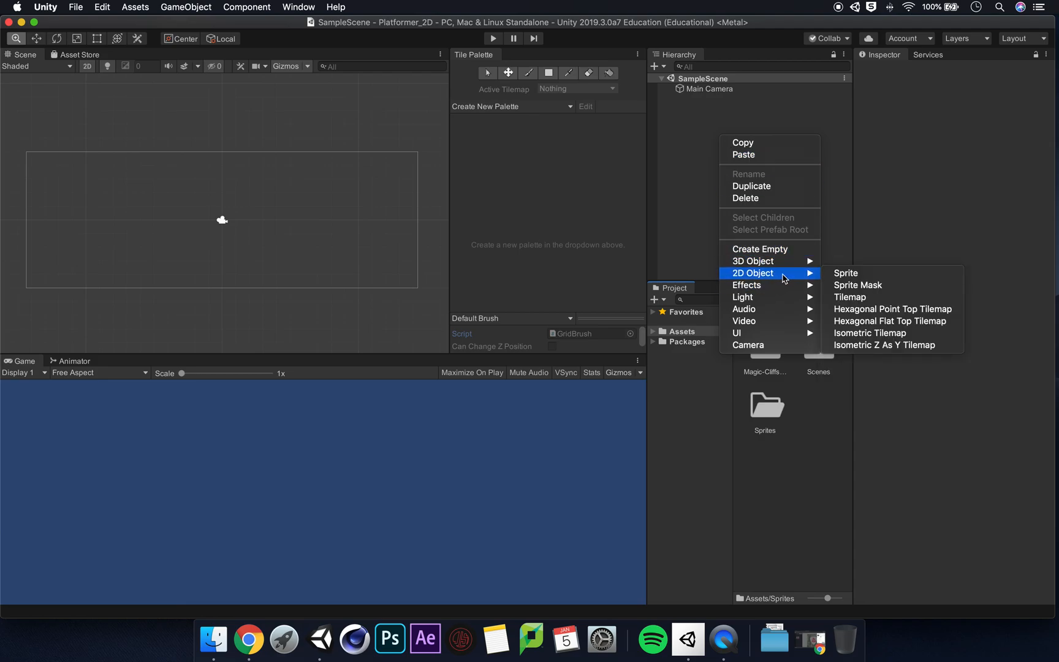
pyautogui.click(885, 301)
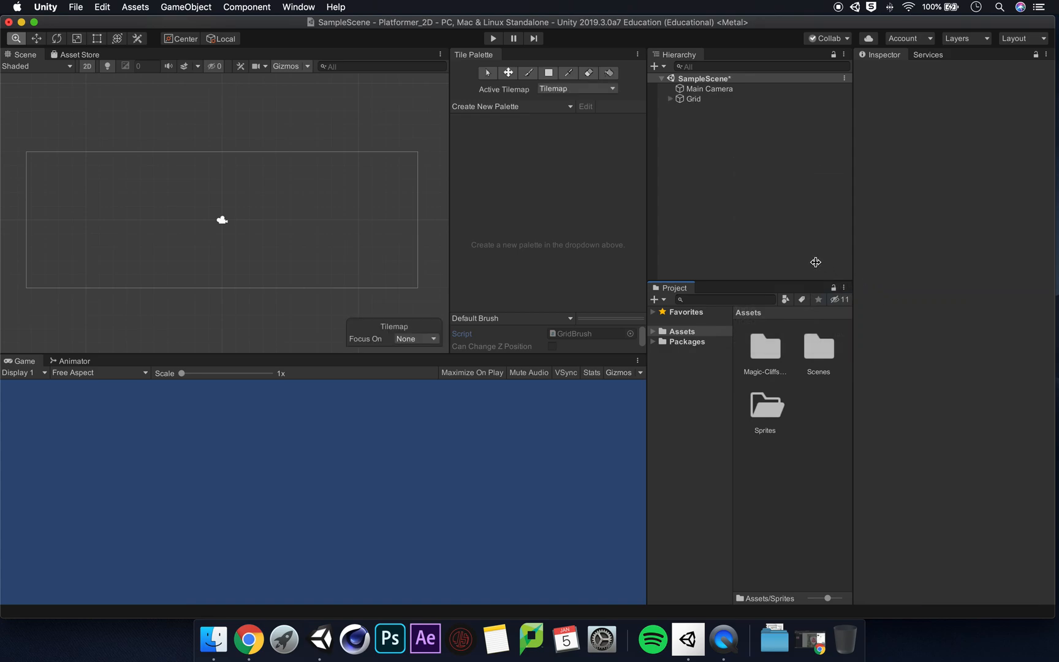
pyautogui.click(700, 99)
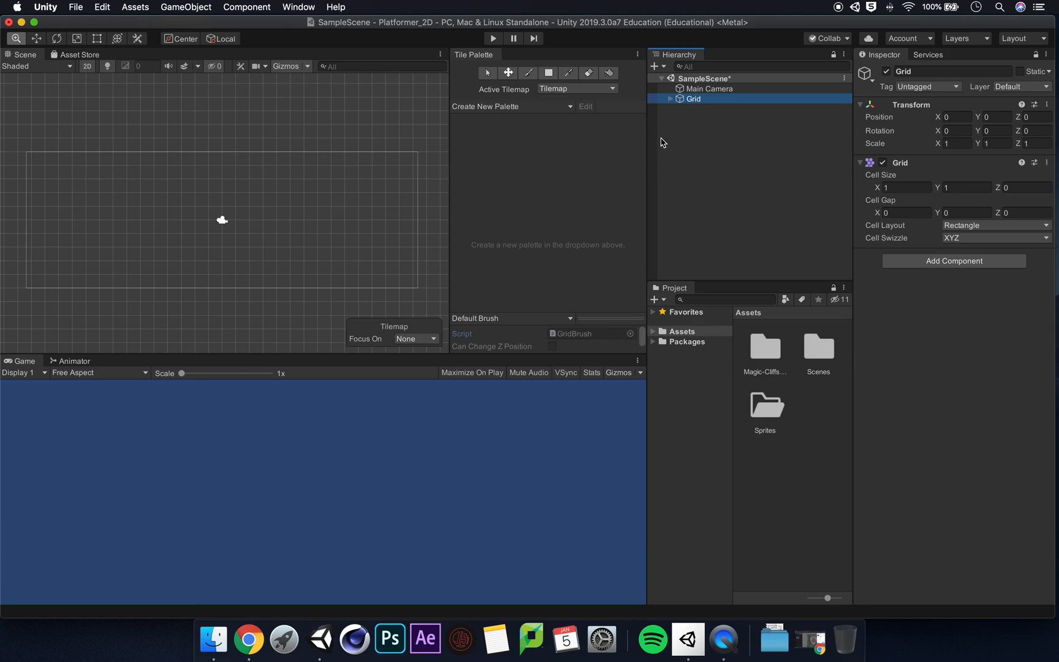
pyautogui.click(759, 90)
pyautogui.click(749, 99)
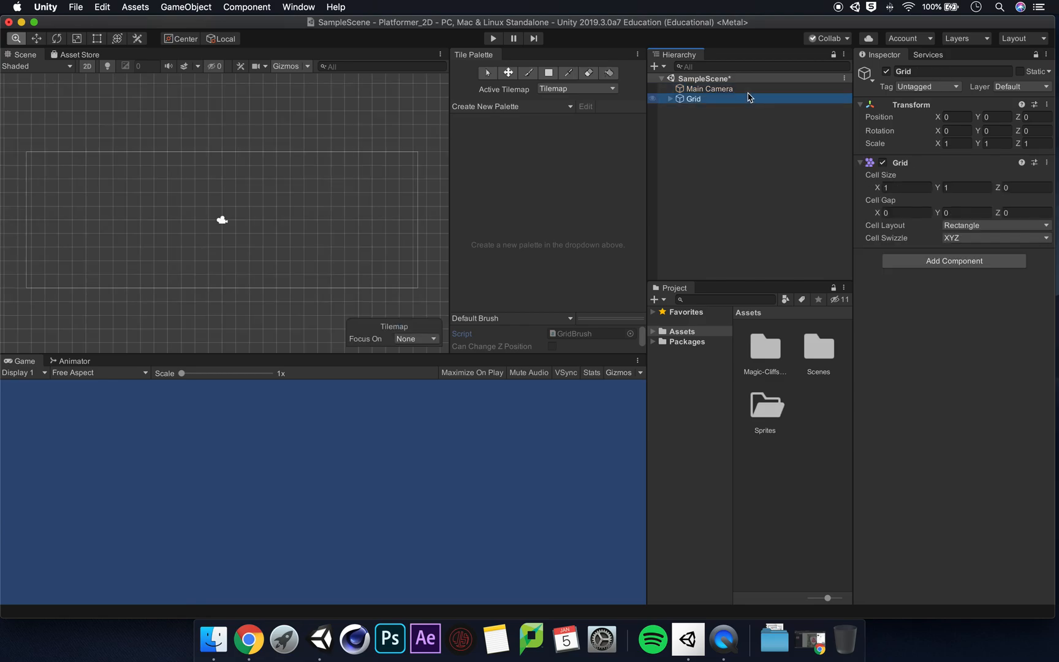
# Rename the Tilemap object under Grid to Terrain_Tilemap
pyautogui.click(671, 99)
pyautogui.click(708, 111)
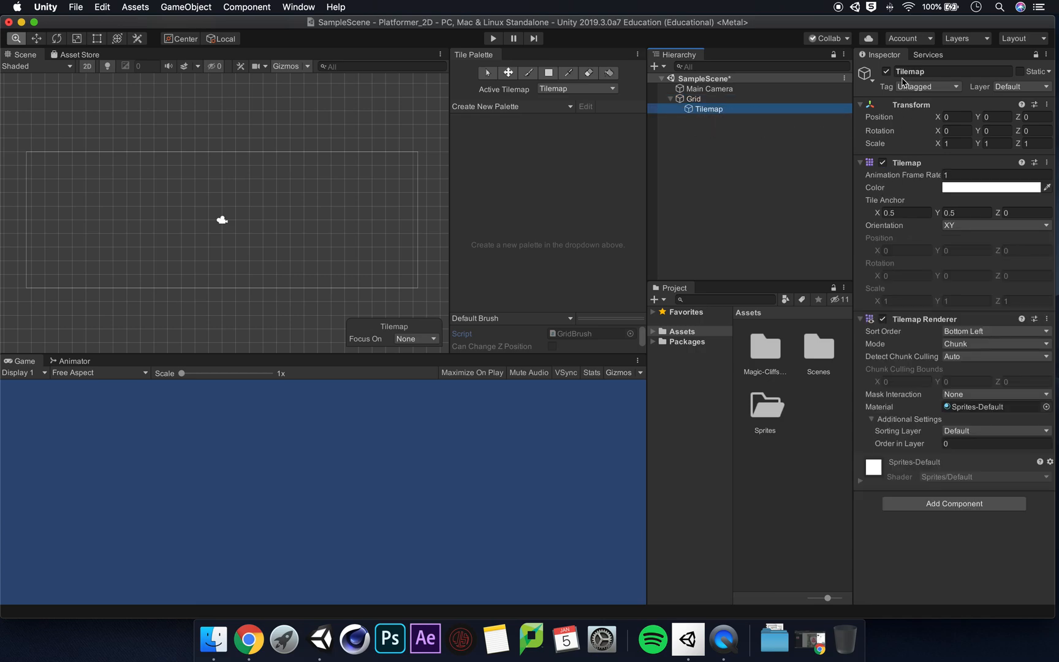
pyautogui.click(897, 71)
pyautogui.click(938, 71)
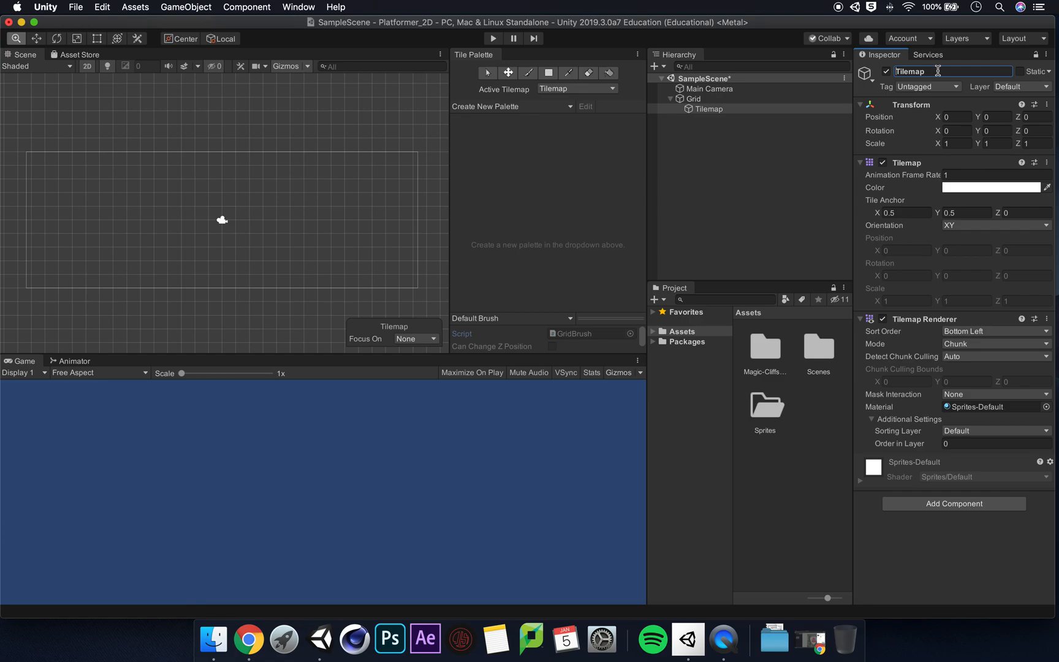
pyautogui.write('LAnd')
pyautogui.press('BackSpace')
pyautogui.press('BackSpace')
pyautogui.press('BackSpace')
pyautogui.write('and_')
pyautogui.press('BackSpace')
pyautogui.press('BackSpace')
pyautogui.press('BackSpace')
pyautogui.press('BackSpace')
pyautogui.press('BackSpace')
pyautogui.write('Terrain_')
pyautogui.press('Return')
# Check which tilemap is set as the active one in the Tile Palette
pyautogui.click(507, 73)
pyautogui.click(612, 91)
pyautogui.click(612, 91)
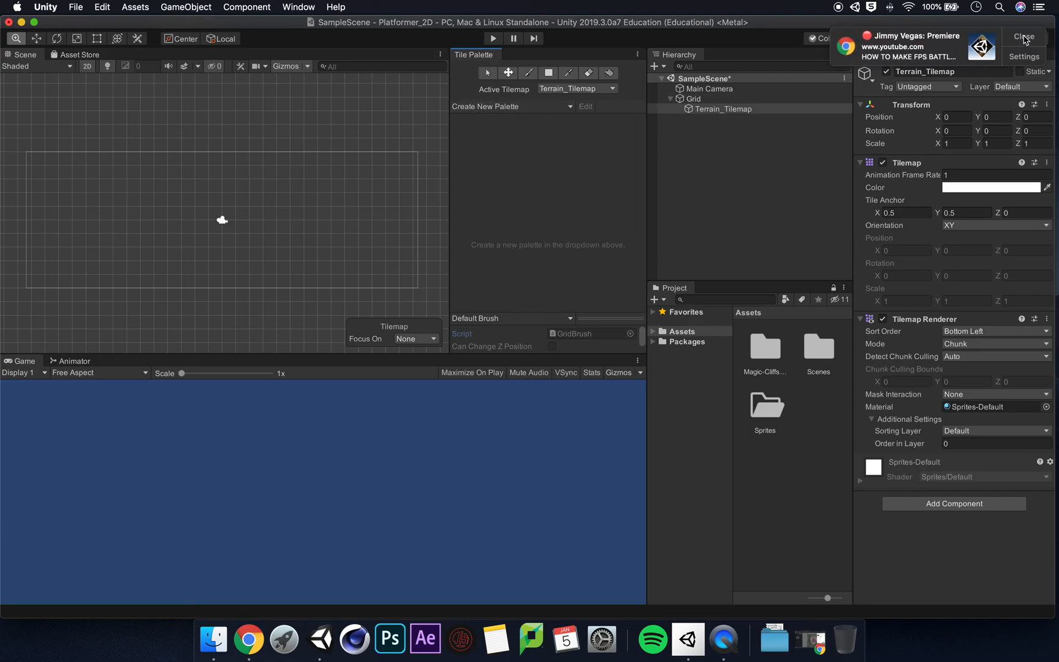
# Start a new tile palette named Terrain with a Rectangle grid and Automatic cell size, and proceed to choosing its folder
pyautogui.click(570, 108)
pyautogui.click(524, 134)
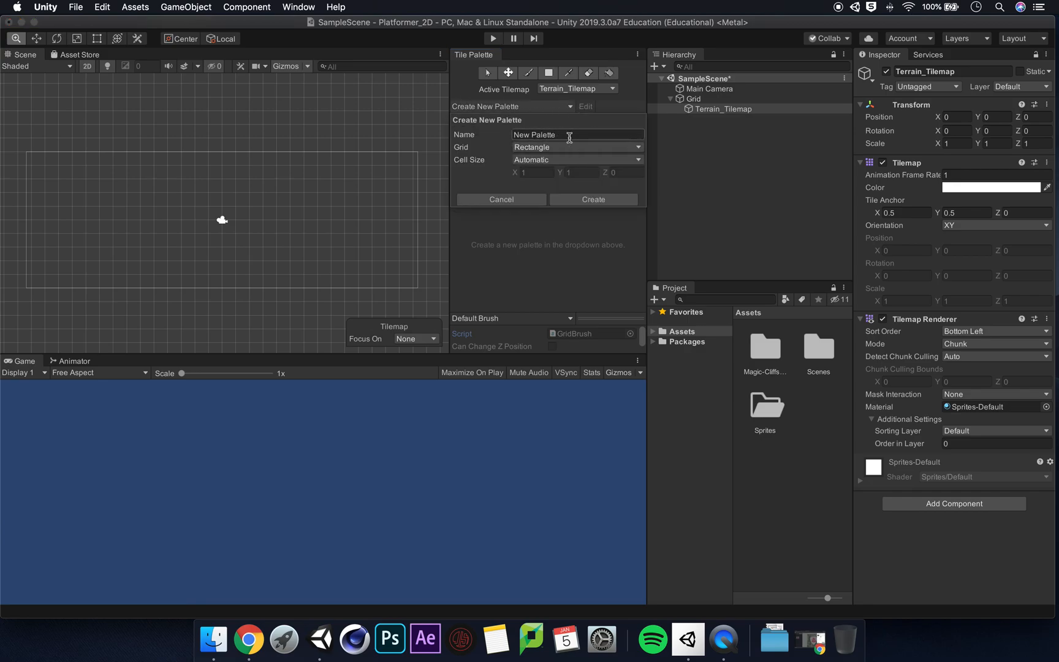
pyautogui.click(571, 136)
pyautogui.write('Terrain')
pyautogui.click(592, 200)
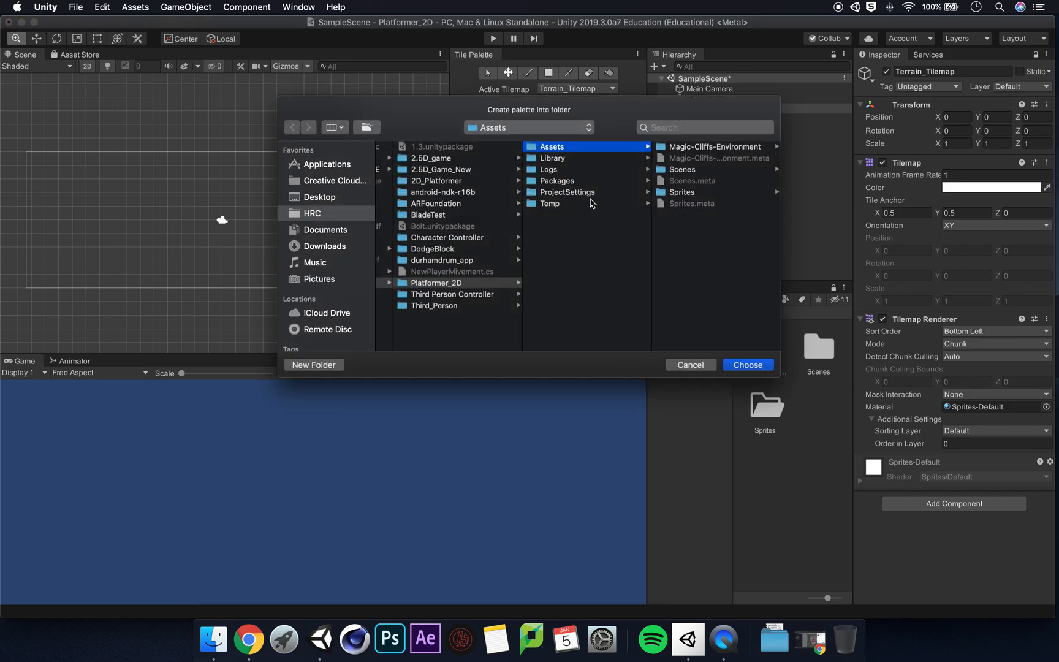
# Create a new folder named Tilemaps inside the Sprites folder
pyautogui.click(697, 194)
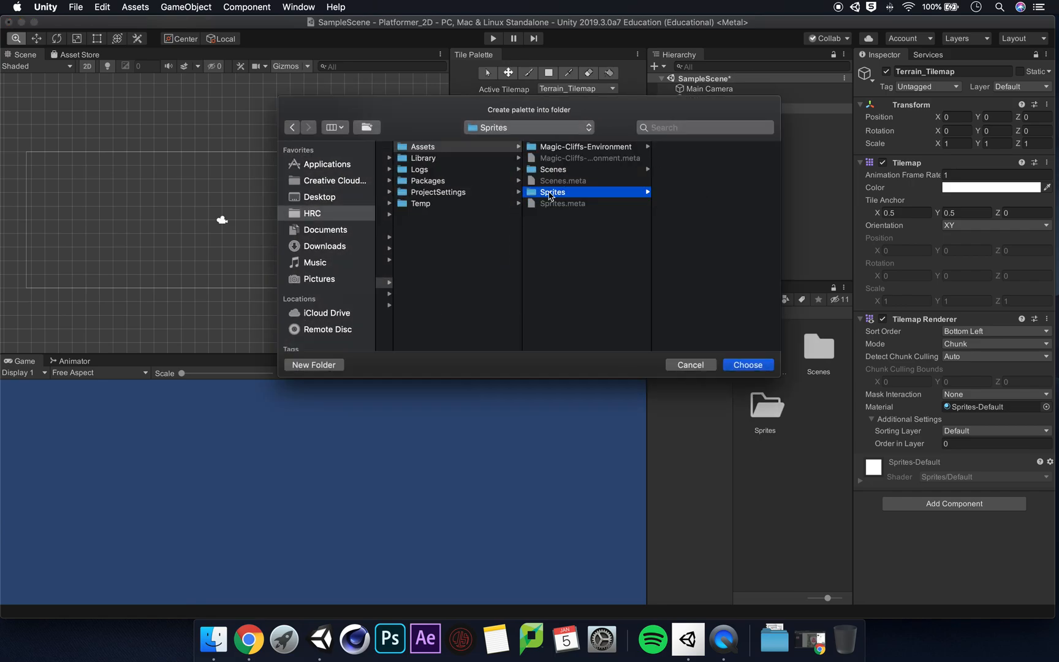
pyautogui.click(314, 365)
pyautogui.write('Pa')
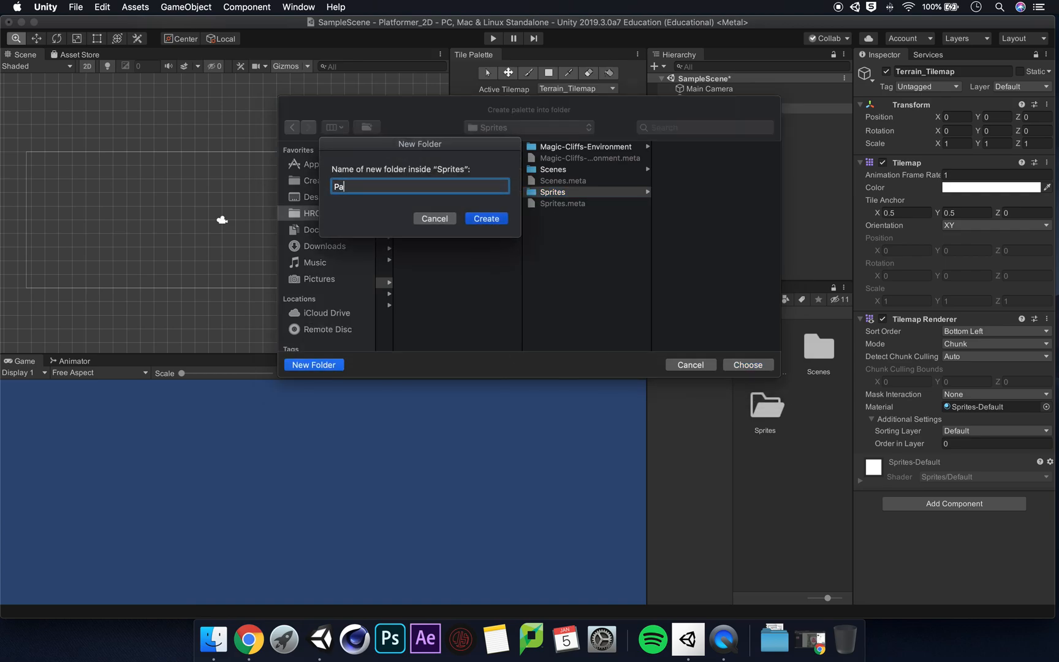
pyautogui.write('lettes')
pyautogui.moveTo(380, 186); pyautogui.dragTo(309, 178)
pyautogui.write('Tilemaps')
pyautogui.click(490, 222)
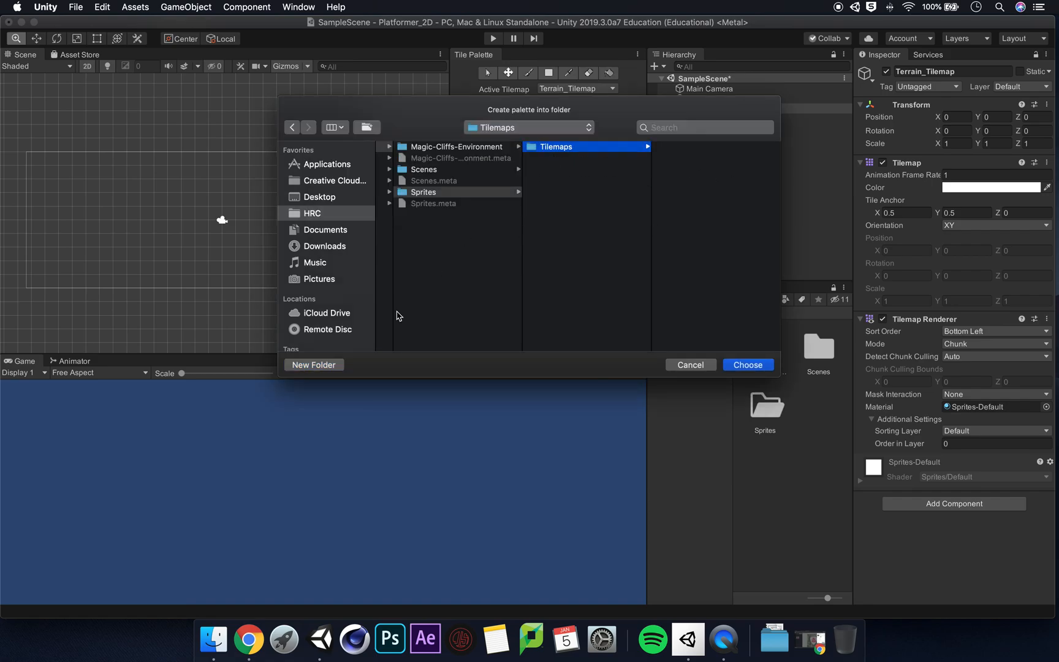
# Create a Palettes folder inside Tilemaps and save the Terrain palette in it
pyautogui.click(327, 364)
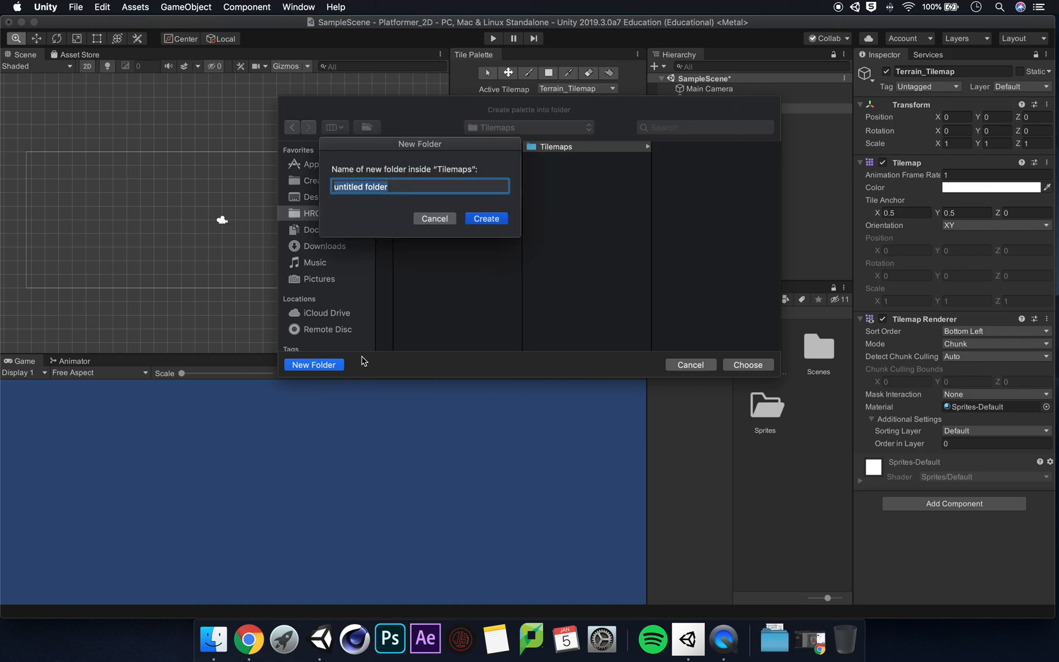
pyautogui.write('Palettes')
pyautogui.click(501, 222)
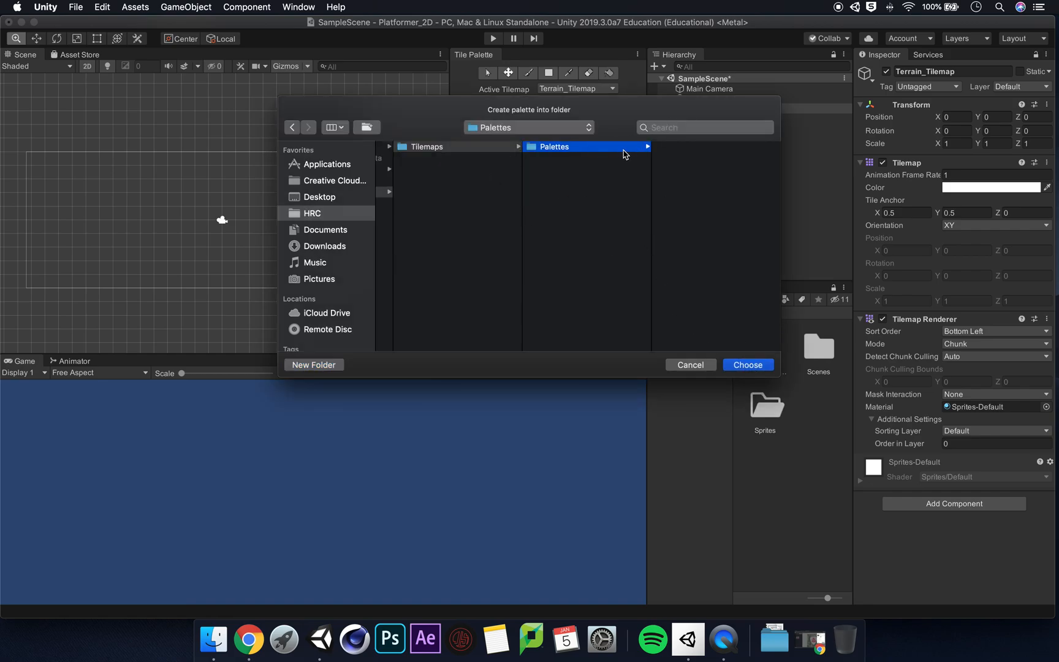
pyautogui.click(749, 365)
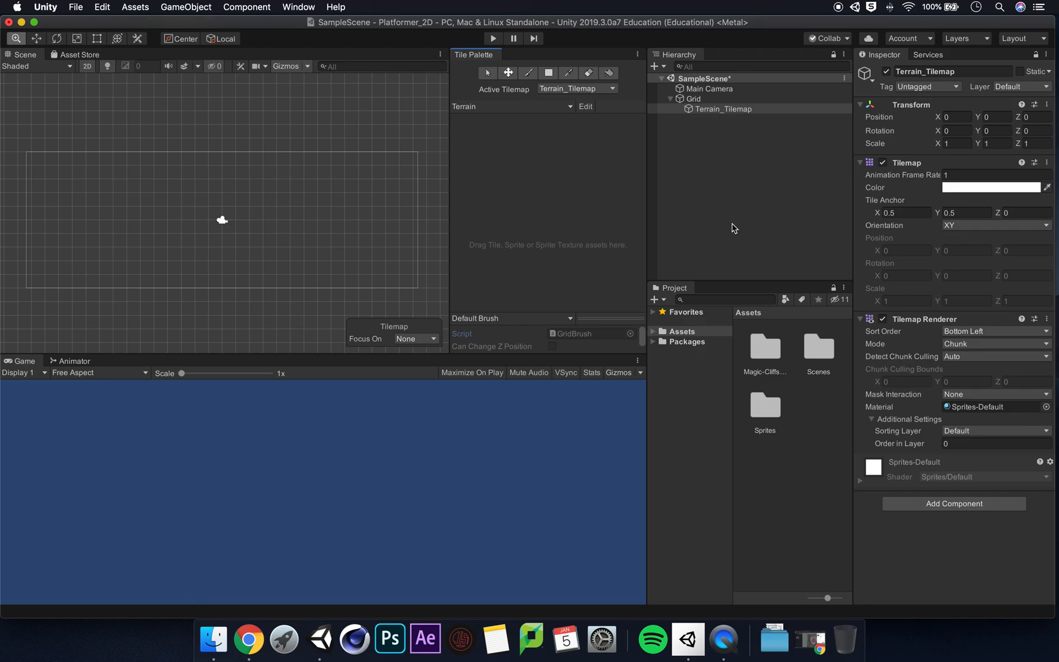
# Select the tileset image in the Magic-Cliffs-Environment PNG folder and widen the Inspector to show its import settings
pyautogui.doubleClick(761, 350)
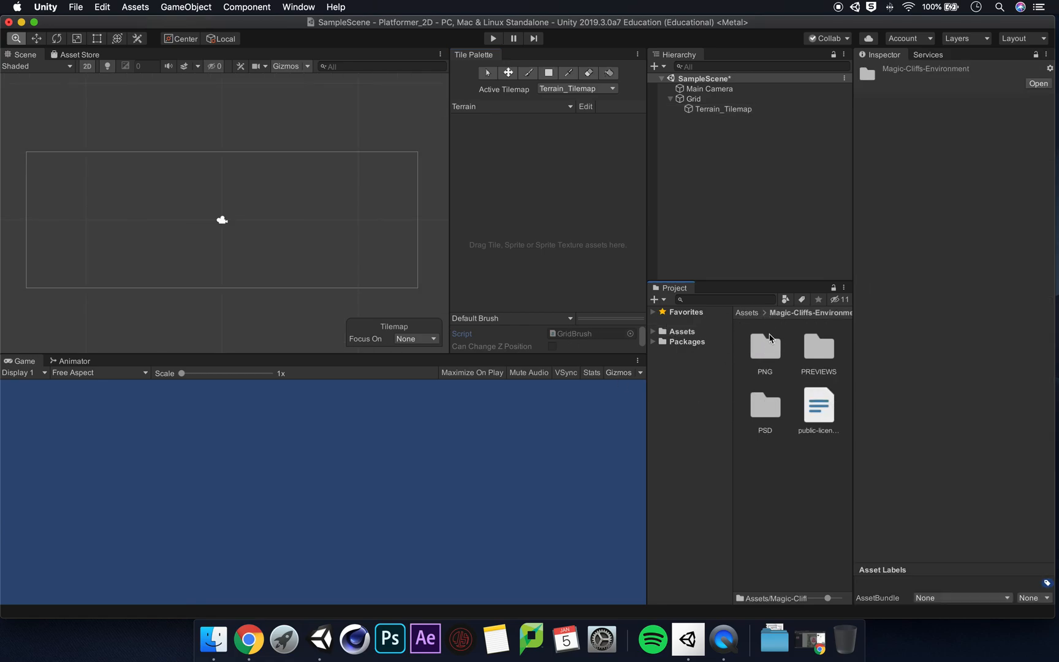
pyautogui.doubleClick(770, 344)
pyautogui.click(765, 470)
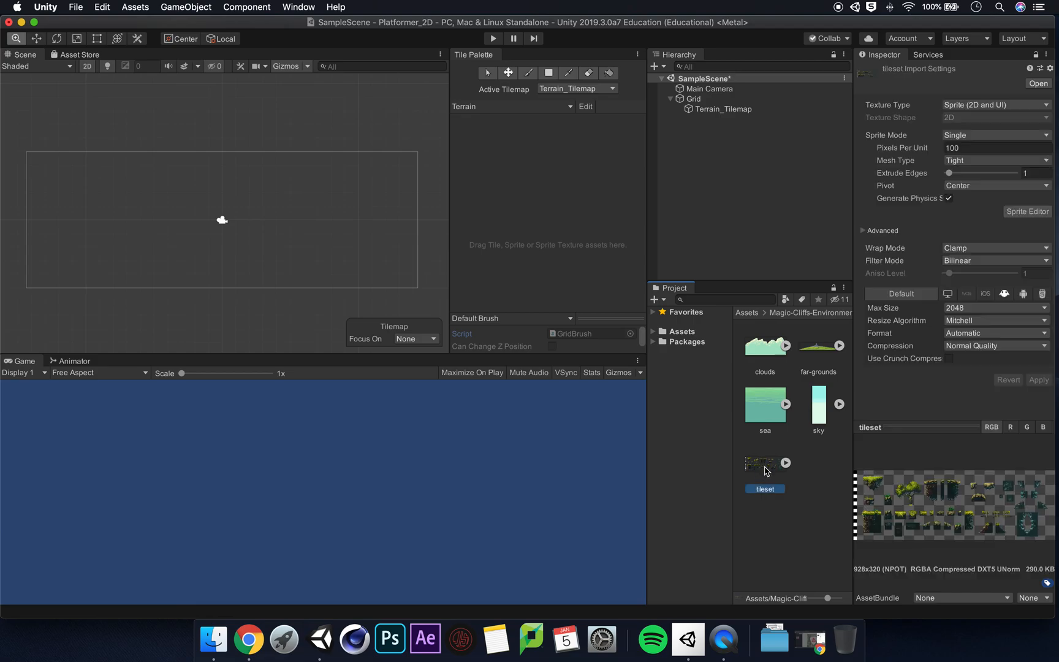
pyautogui.click(855, 285)
pyautogui.moveTo(647, 420); pyautogui.dragTo(610, 423)
pyautogui.moveTo(854, 387); pyautogui.dragTo(812, 388)
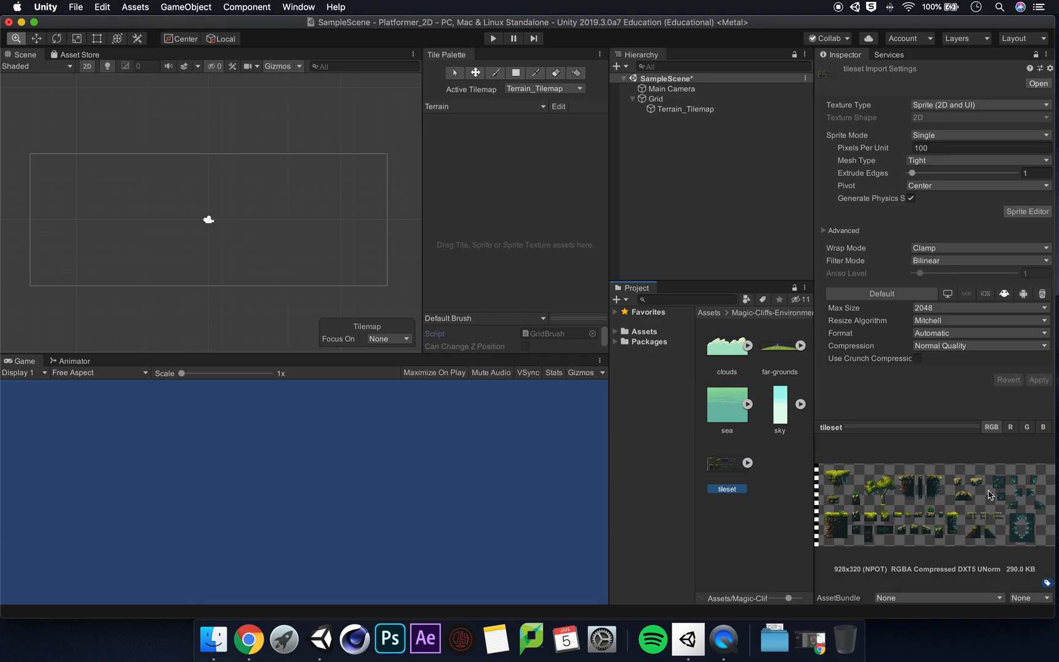
# Inspect the sprite contained in the tileset image, then collapse it and reselect the tileset
pyautogui.click(748, 462)
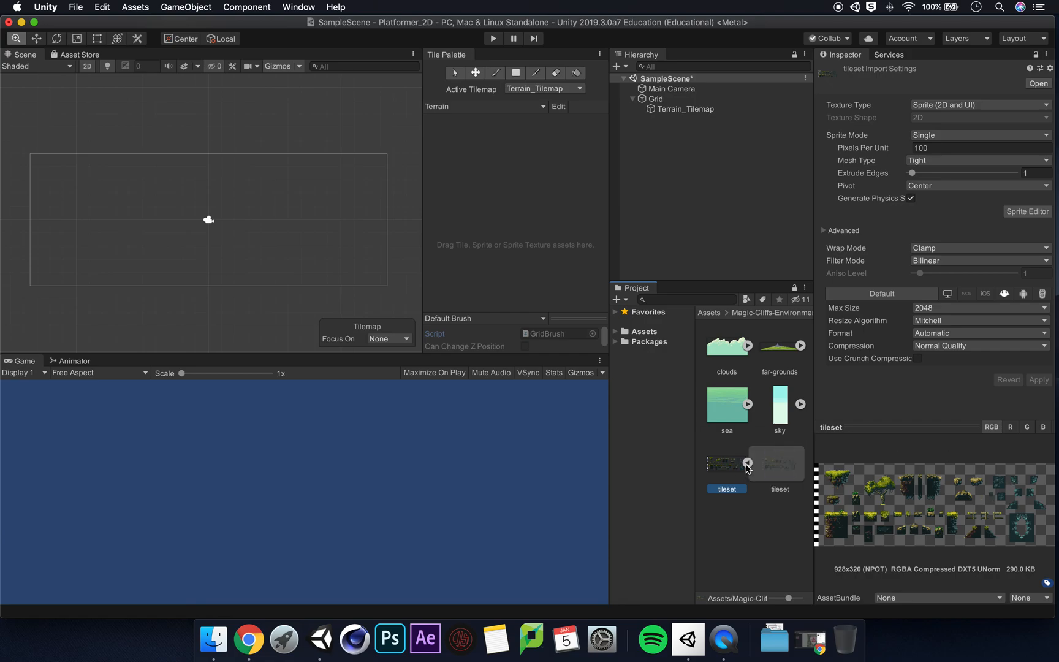
pyautogui.click(763, 464)
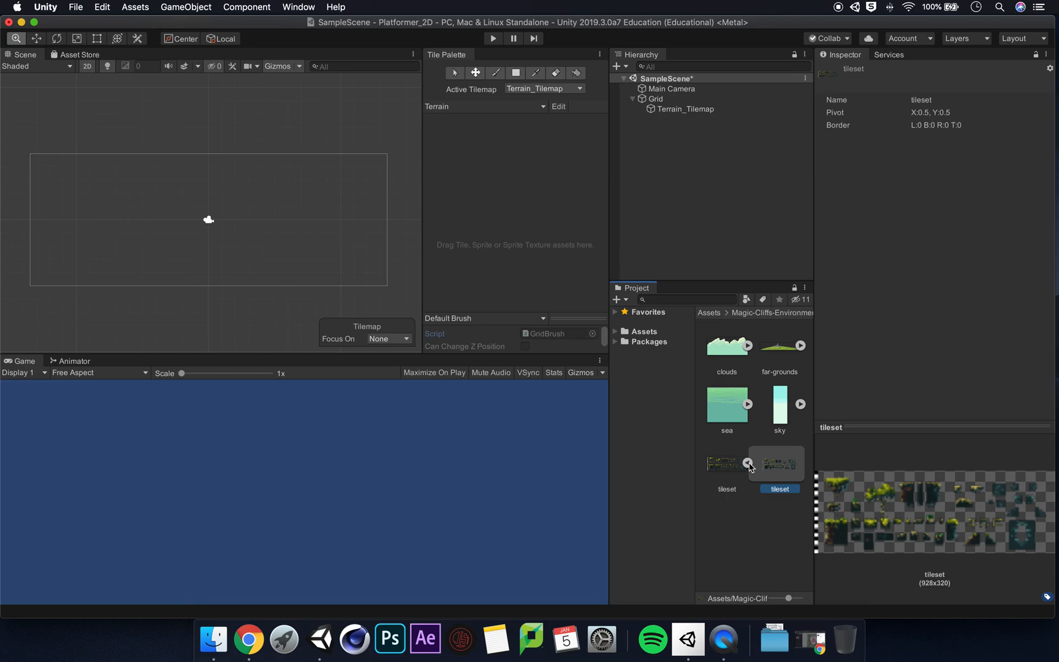
pyautogui.click(748, 462)
pyautogui.click(724, 468)
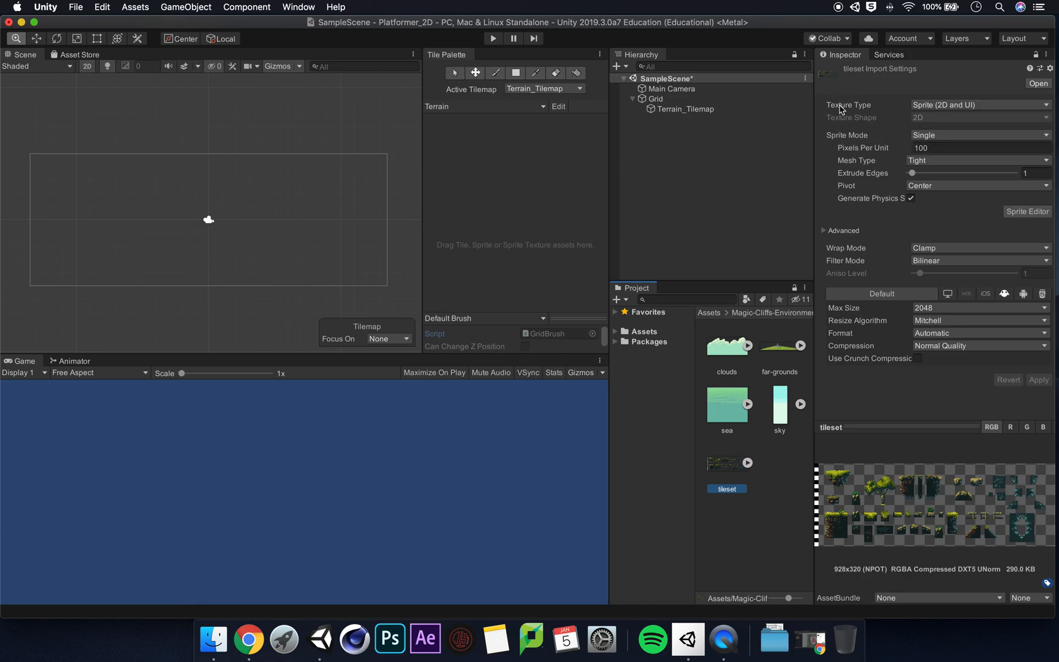
# Set the tileset's Sprite Mode to Multiple and apply the import settings
pyautogui.click(949, 136)
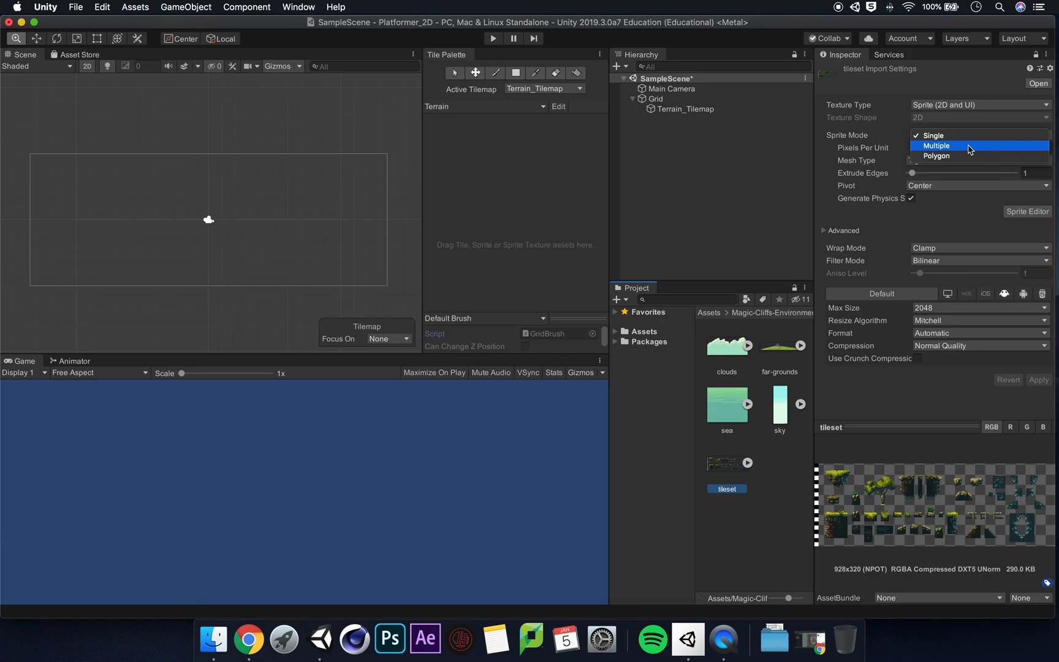
pyautogui.click(969, 145)
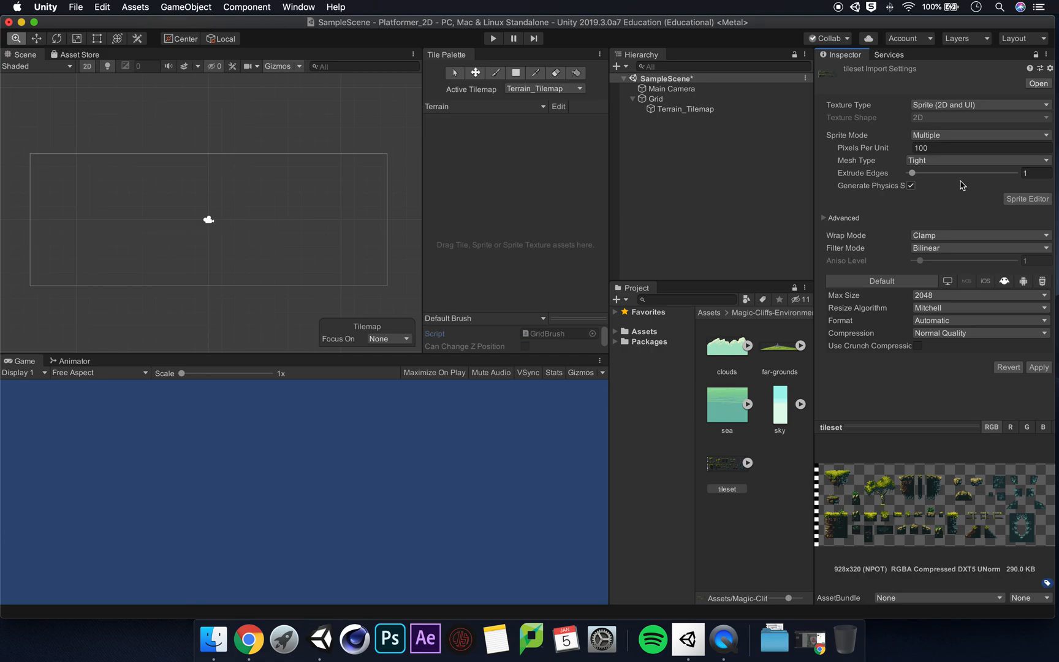
pyautogui.click(1039, 367)
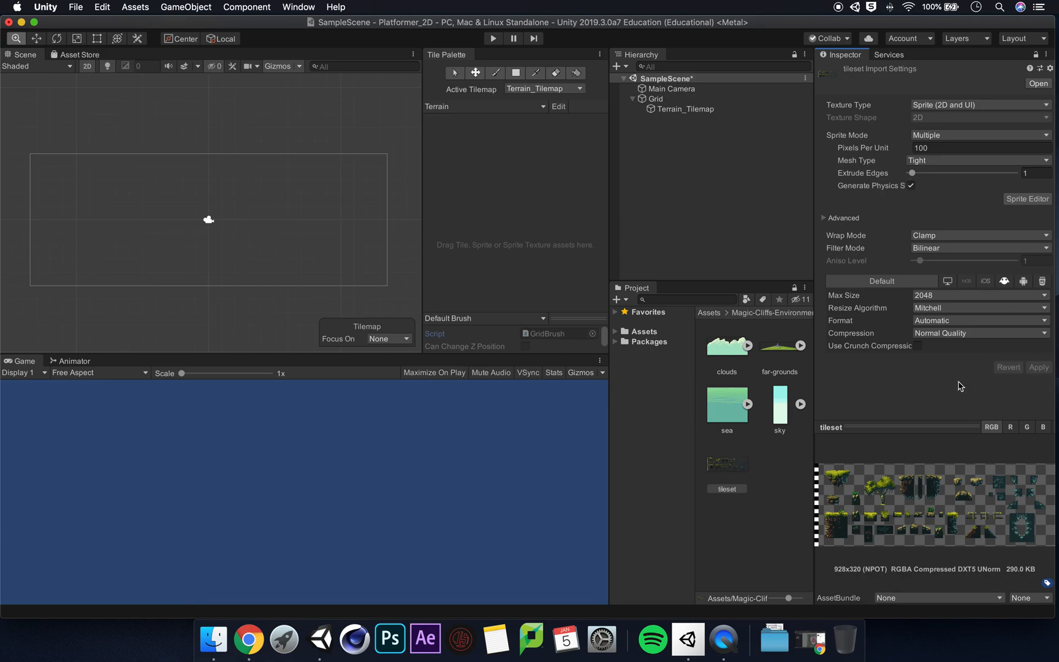
# Open the tileset in the Sprite Editor and look over its tiles
pyautogui.click(1028, 199)
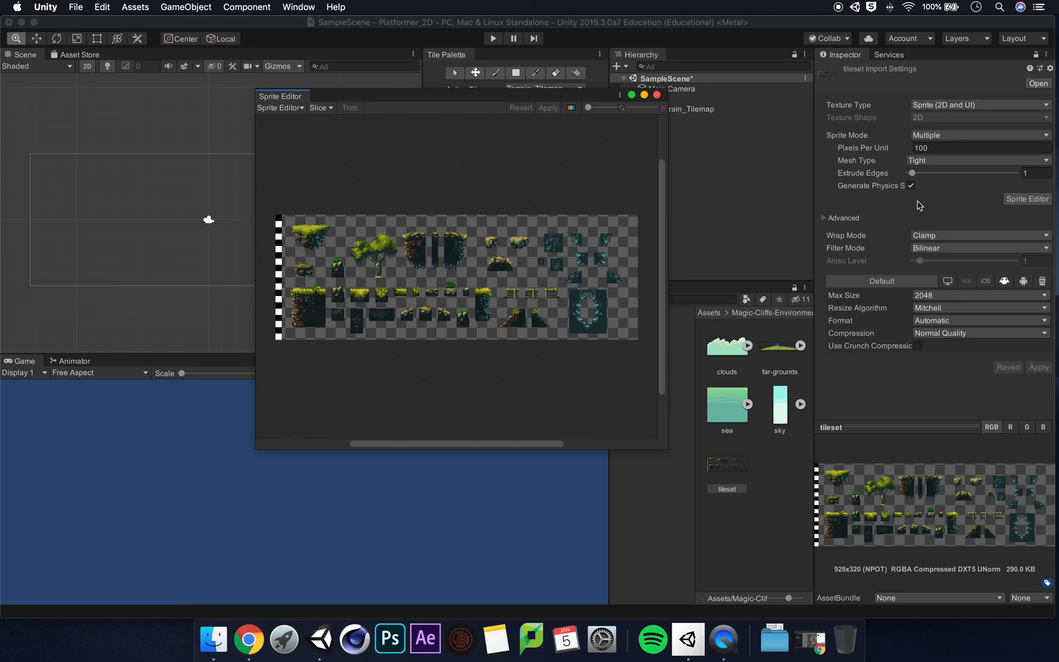
pyautogui.scroll(5, 416, 308)
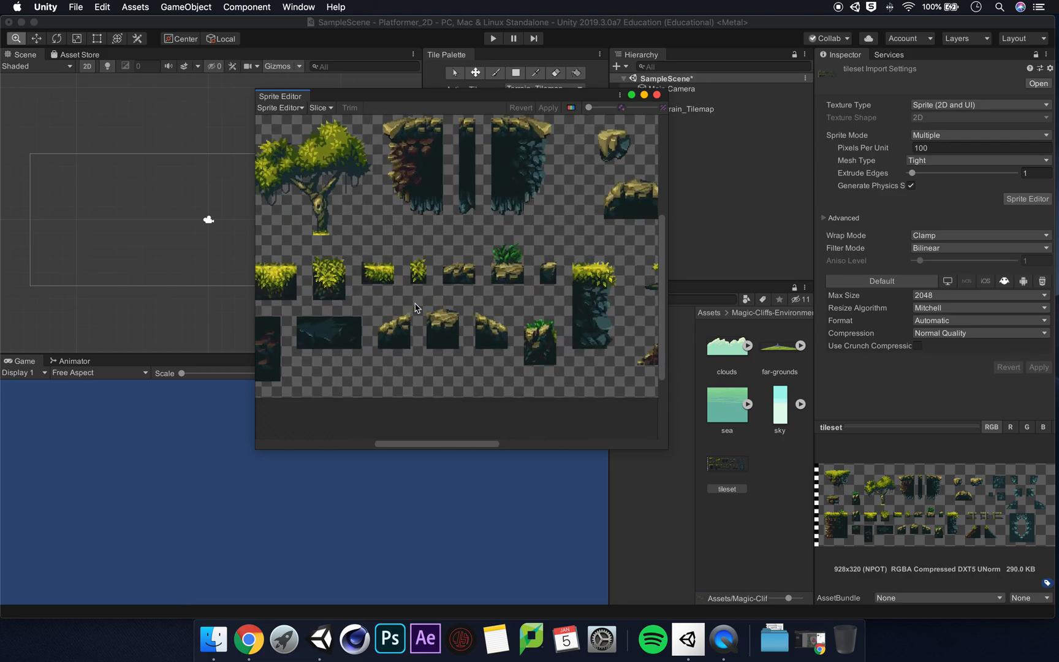
pyautogui.scroll(3, 485, 248)
pyautogui.scroll(-3, 484, 249)
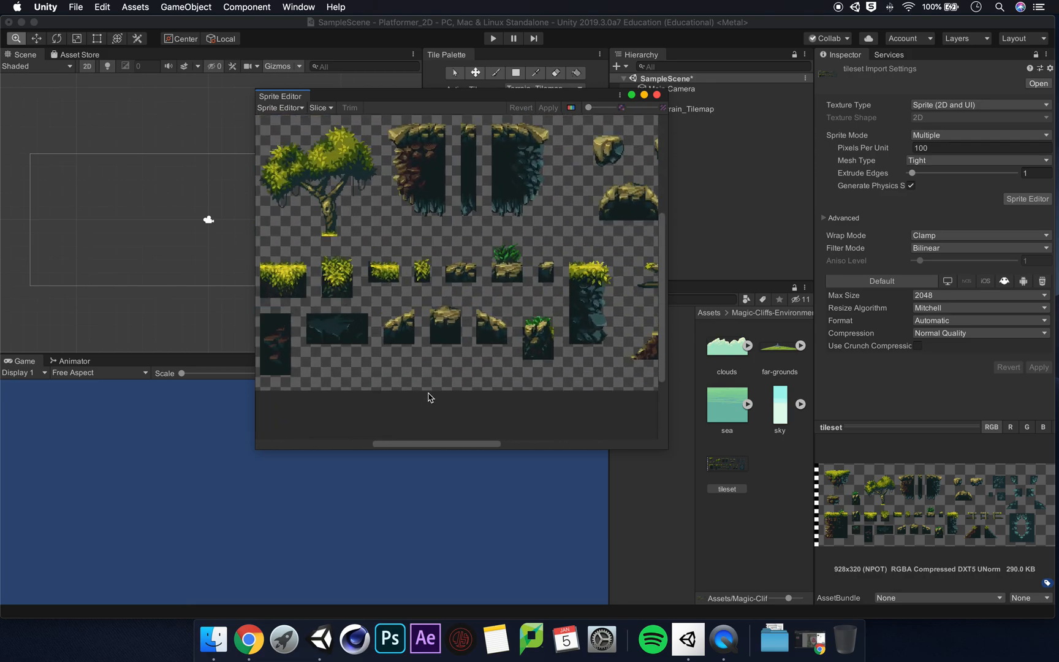
pyautogui.moveTo(338, 446); pyautogui.dragTo(388, 446)
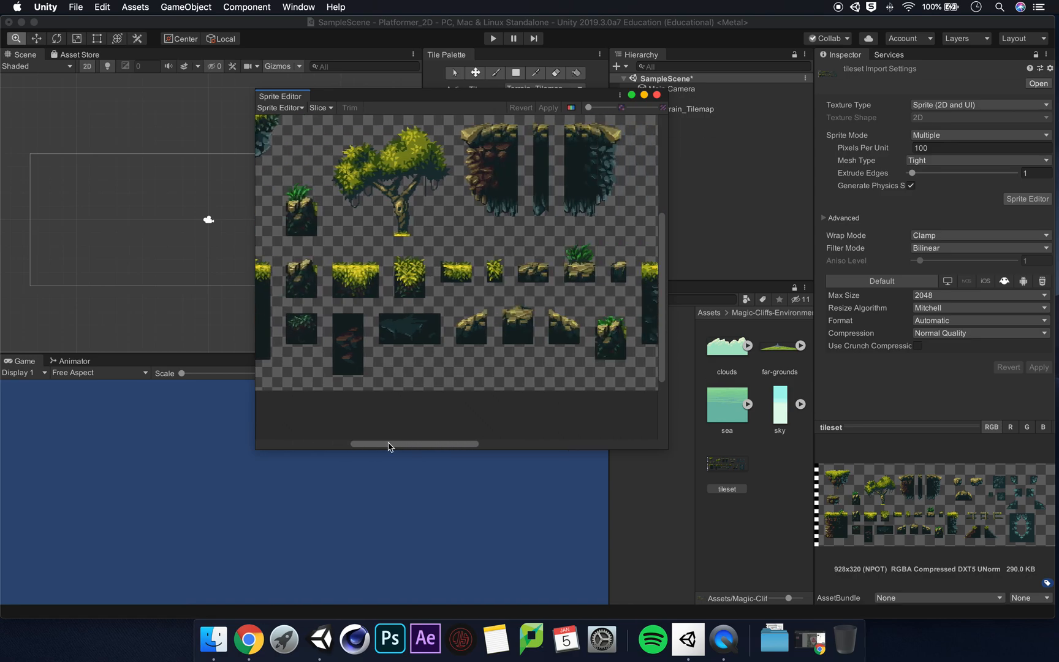
pyautogui.scroll(-3, 432, 328)
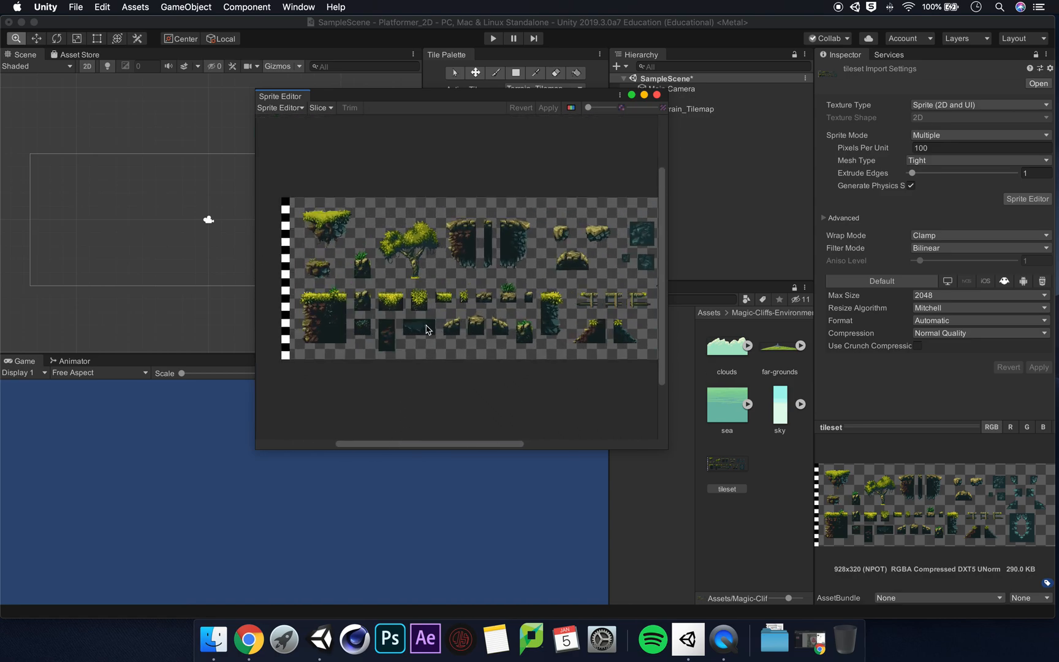
# Slice the tileset using Grid By Cell Size with a pixel size of 16 by 16
pyautogui.click(328, 109)
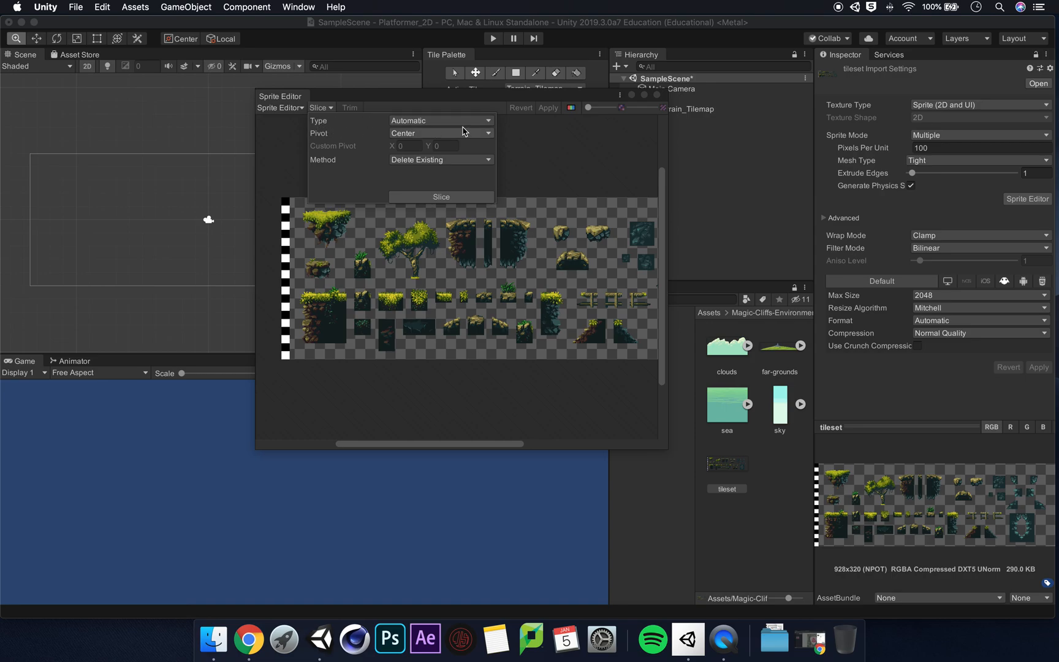
pyautogui.click(469, 123)
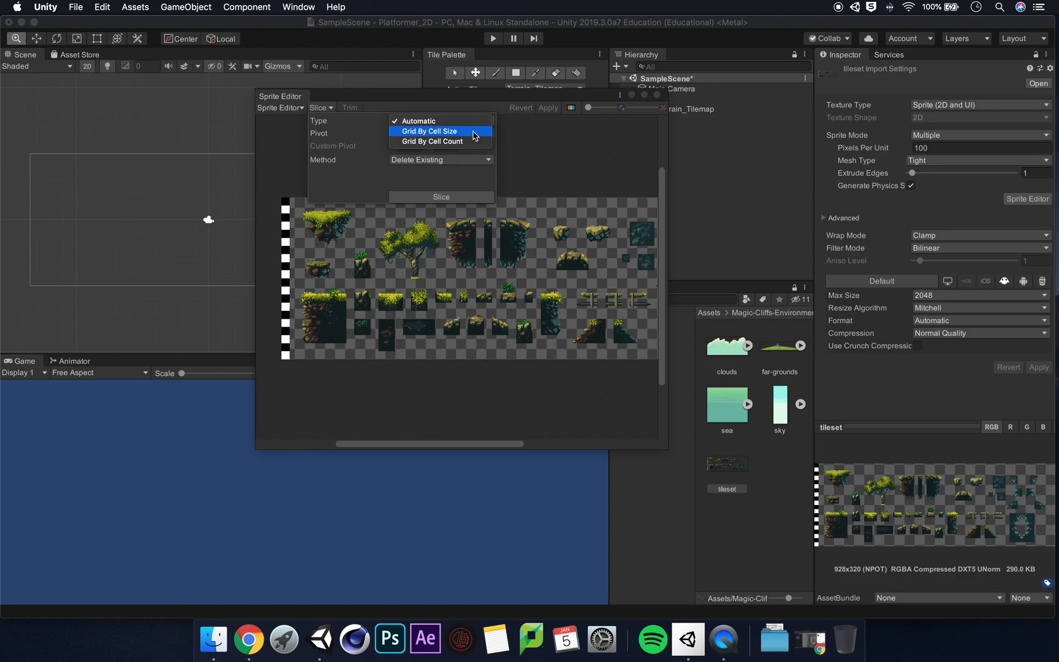
pyautogui.click(473, 133)
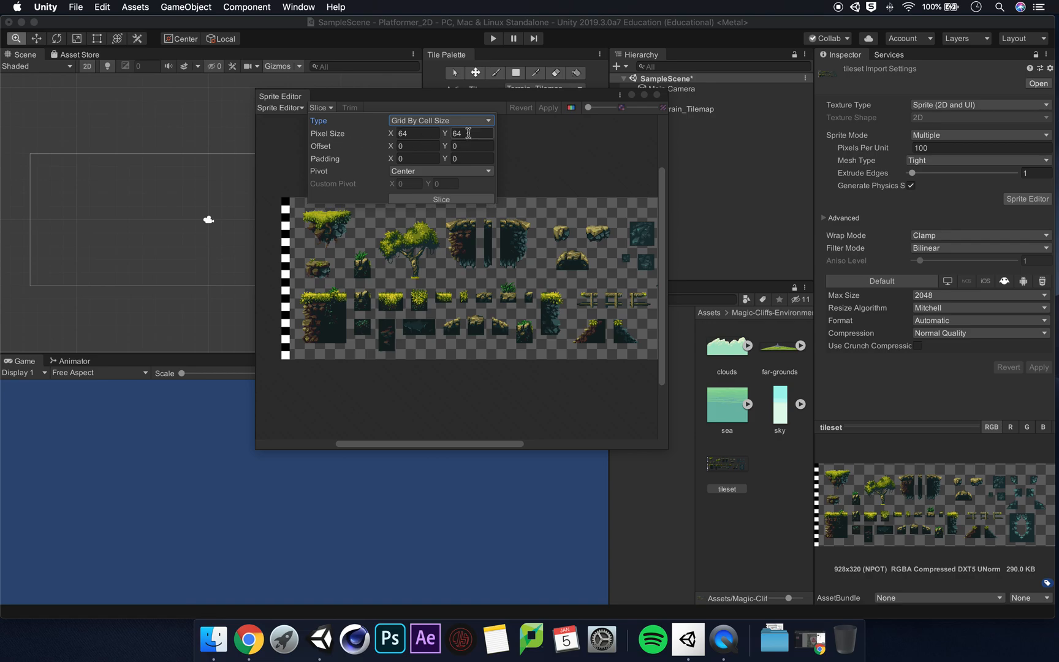
pyautogui.click(424, 133)
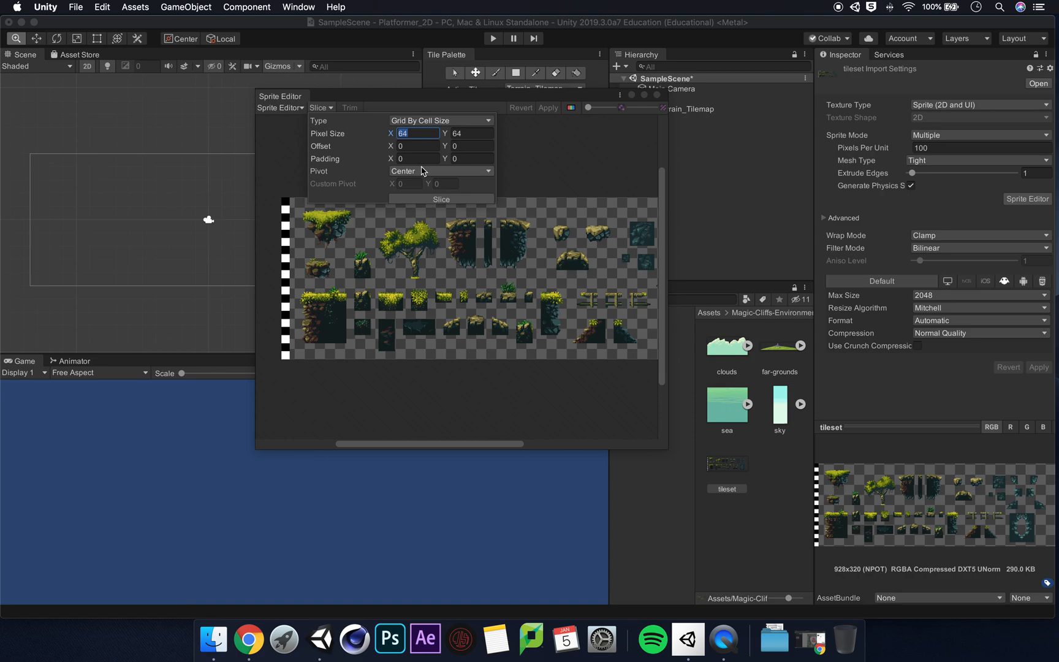
pyautogui.write('16')
pyautogui.click(443, 134)
pyautogui.write('16')
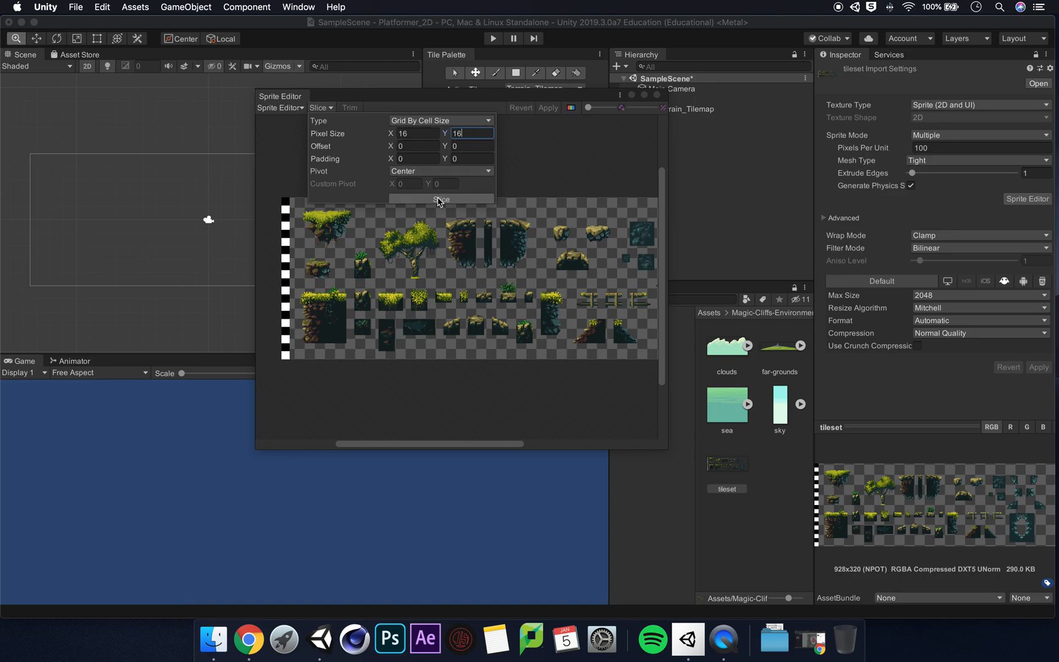
pyautogui.click(469, 200)
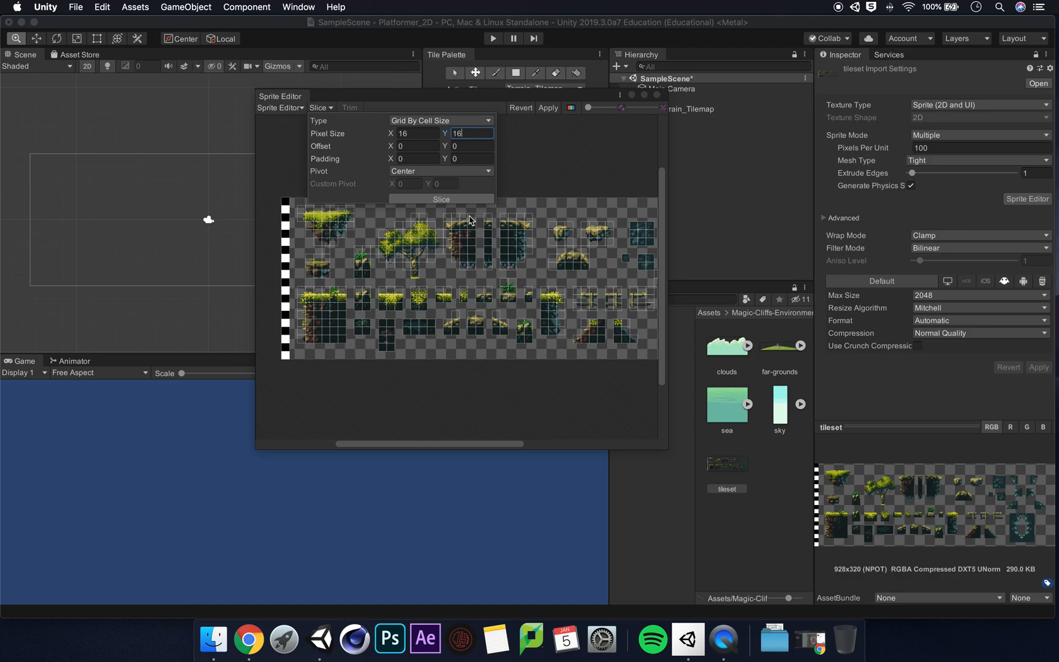
# Apply the slicing to the tileset and close the Sprite Editor
pyautogui.click(332, 110)
pyautogui.click(331, 111)
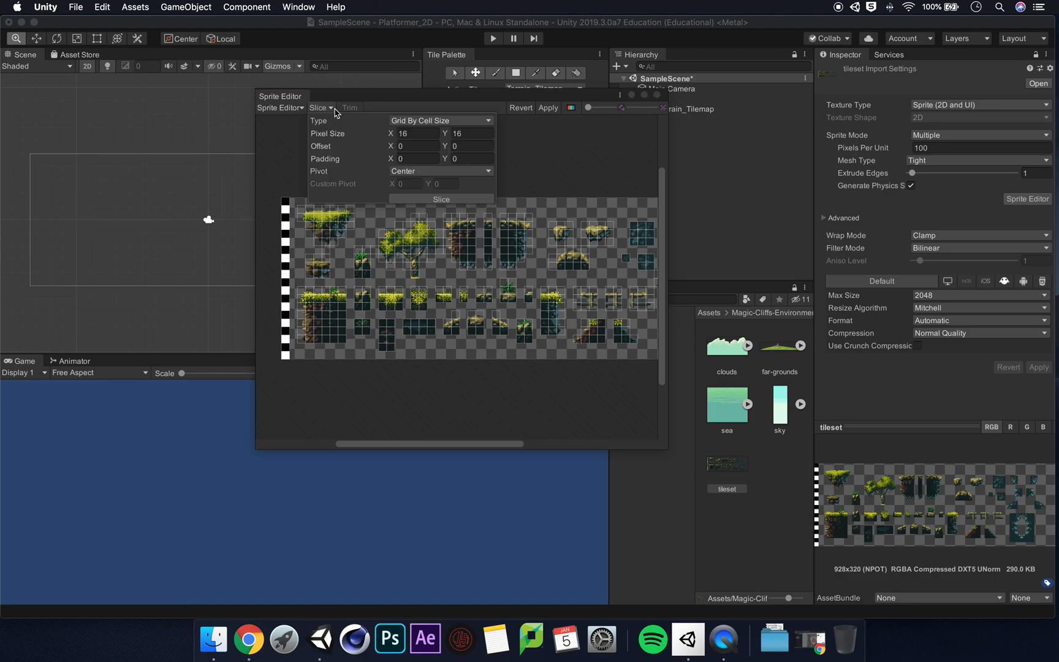
pyautogui.click(554, 110)
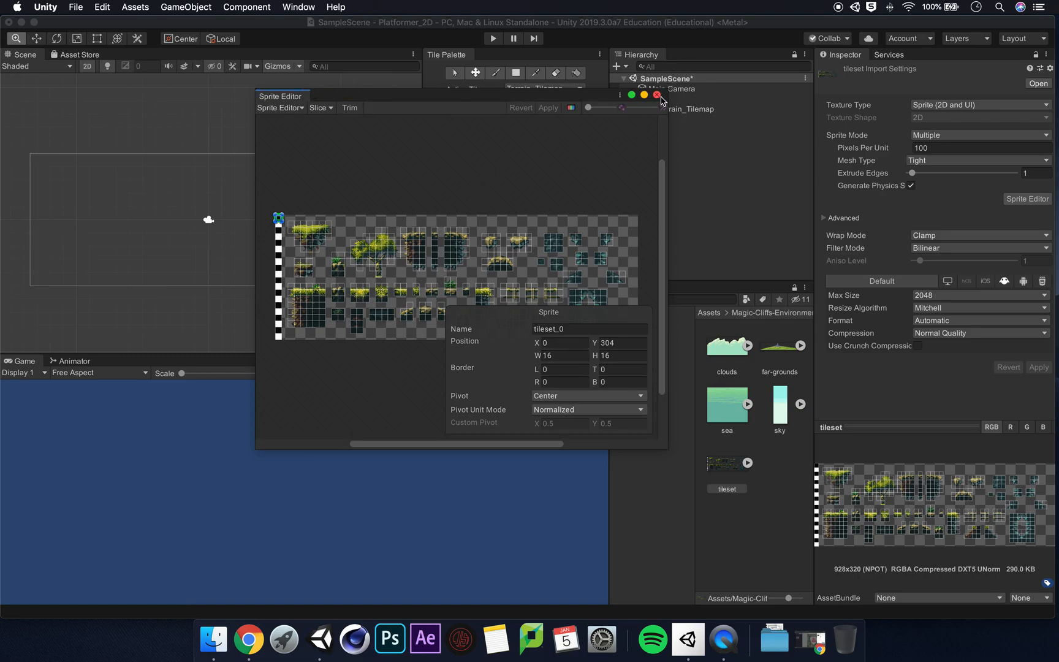
pyautogui.click(658, 95)
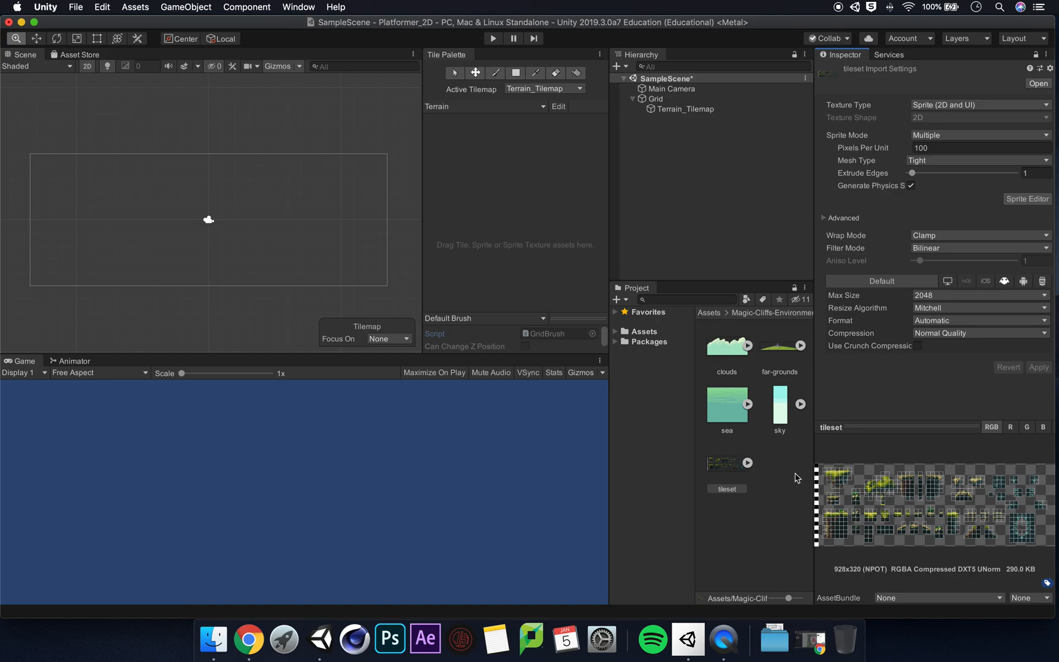
# Review the individual sprites sliced from the tileset in the Project window
pyautogui.scroll(-15, 768, 467)
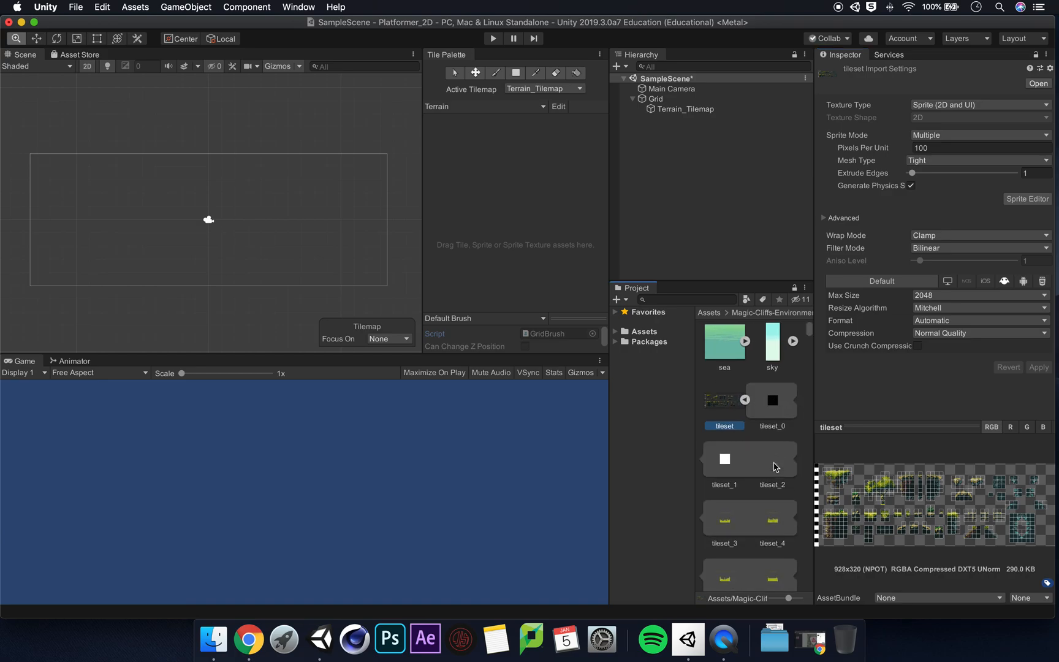
pyautogui.scroll(-10, 774, 467)
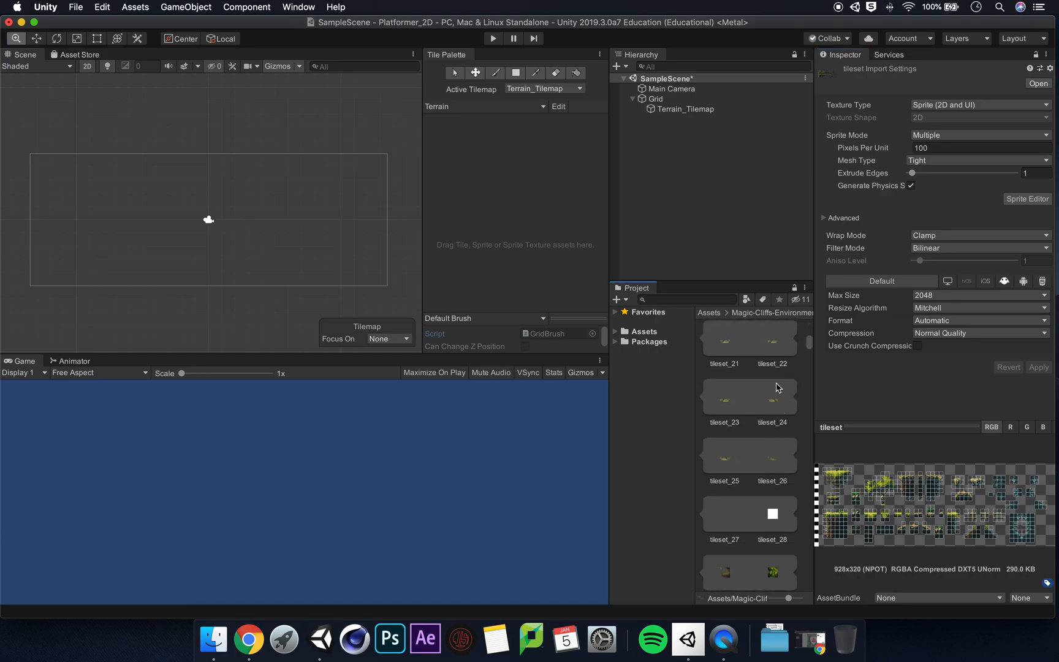
pyautogui.scroll(-12, 774, 393)
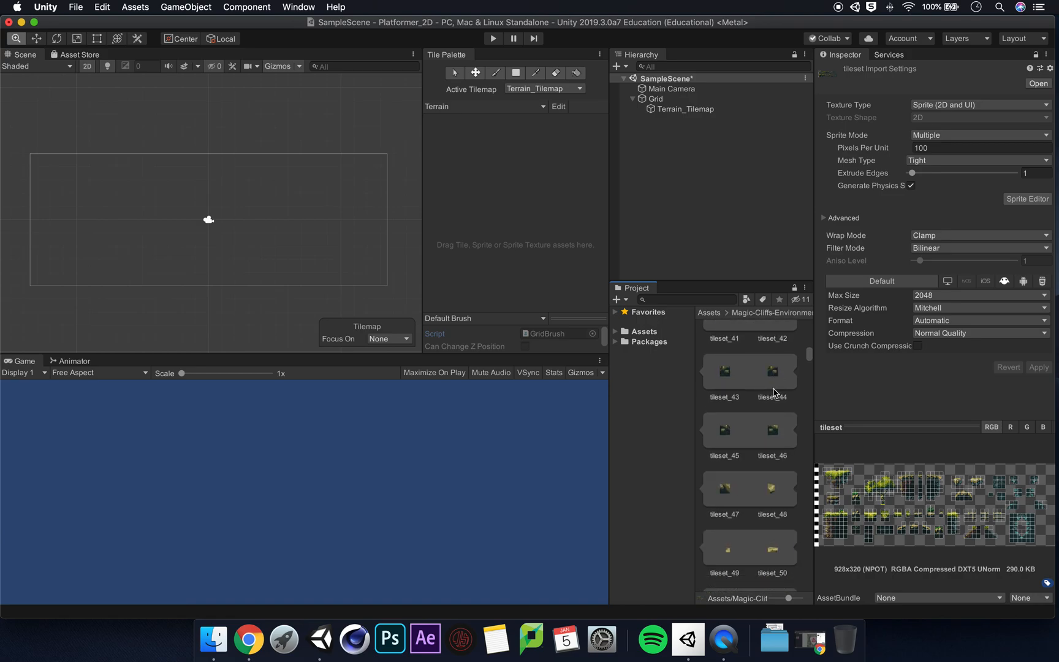
pyautogui.scroll(20, 775, 393)
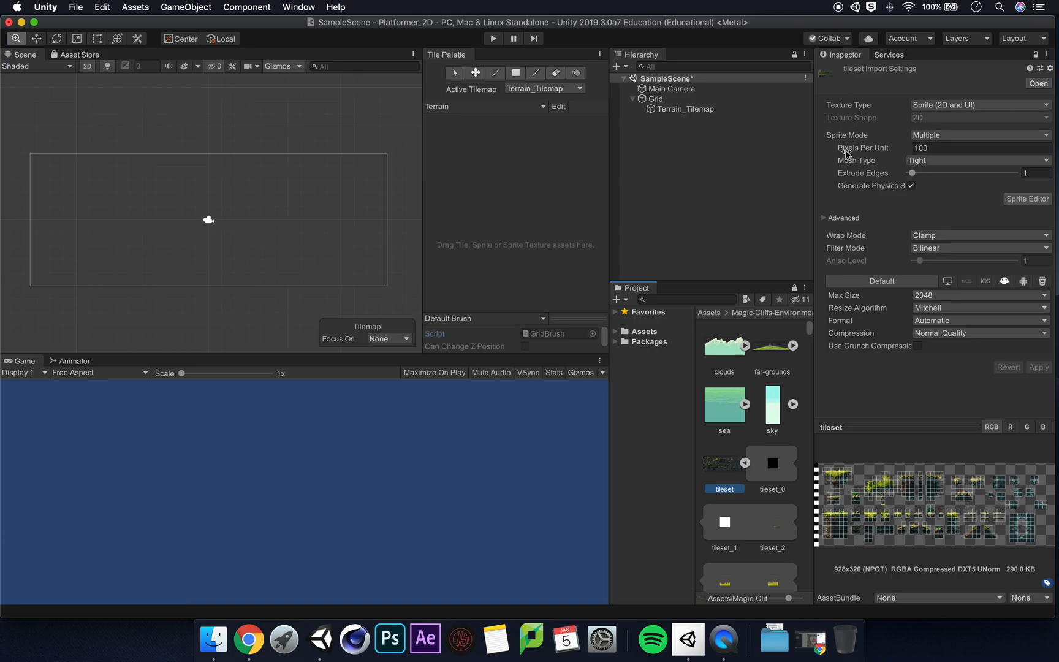
# Set the tileset's Pixels Per Unit to 16 and apply the import settings
pyautogui.click(900, 151)
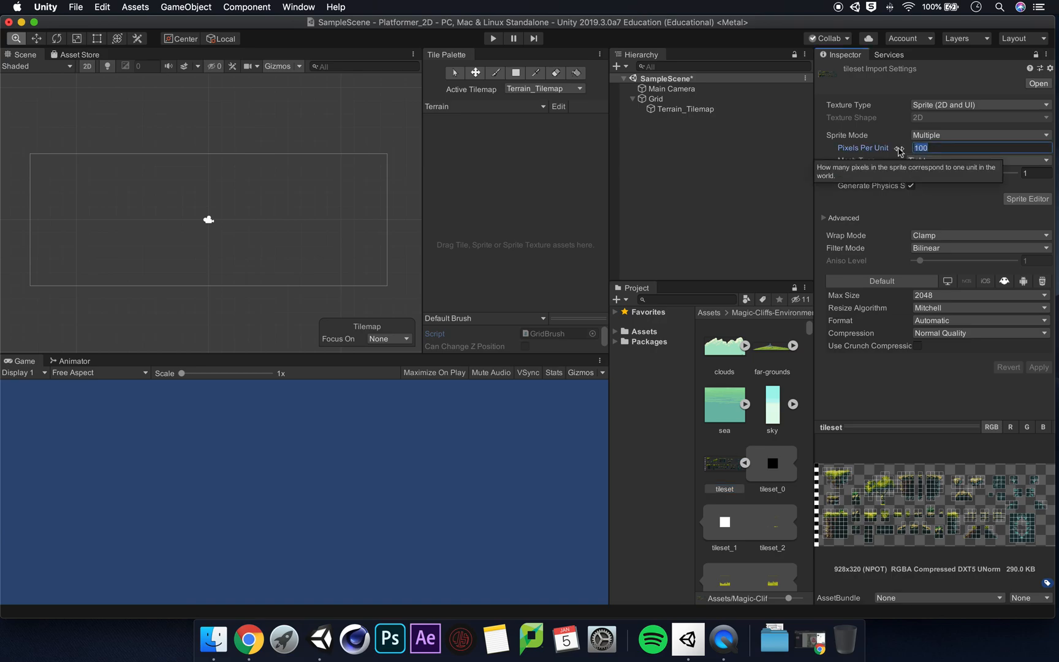
pyautogui.write('16')
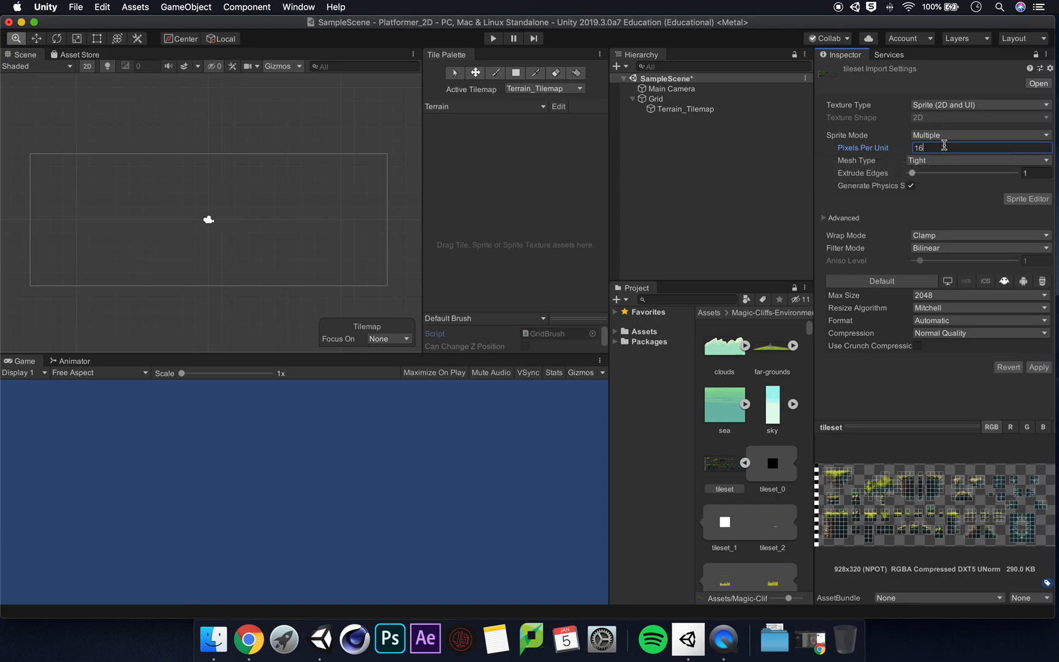
pyautogui.click(1039, 367)
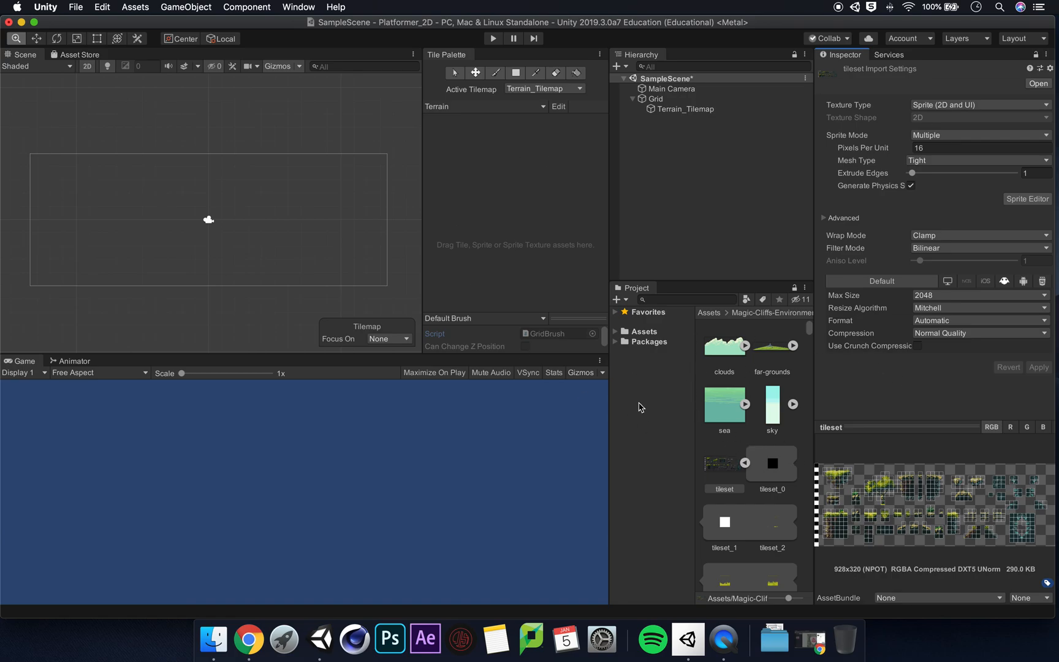
# Add the tileset to the Terrain palette and create a Tiles folder inside Sprites/Tilemaps for its generated tiles
pyautogui.click(733, 467)
pyautogui.moveTo(733, 466); pyautogui.dragTo(438, 132)
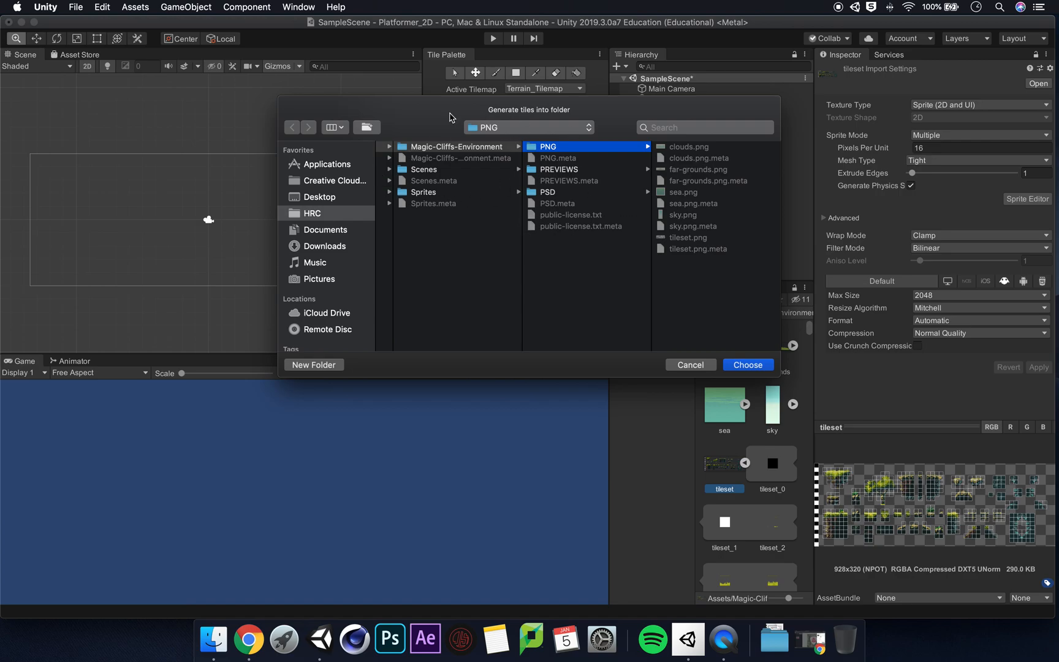
pyautogui.click(436, 193)
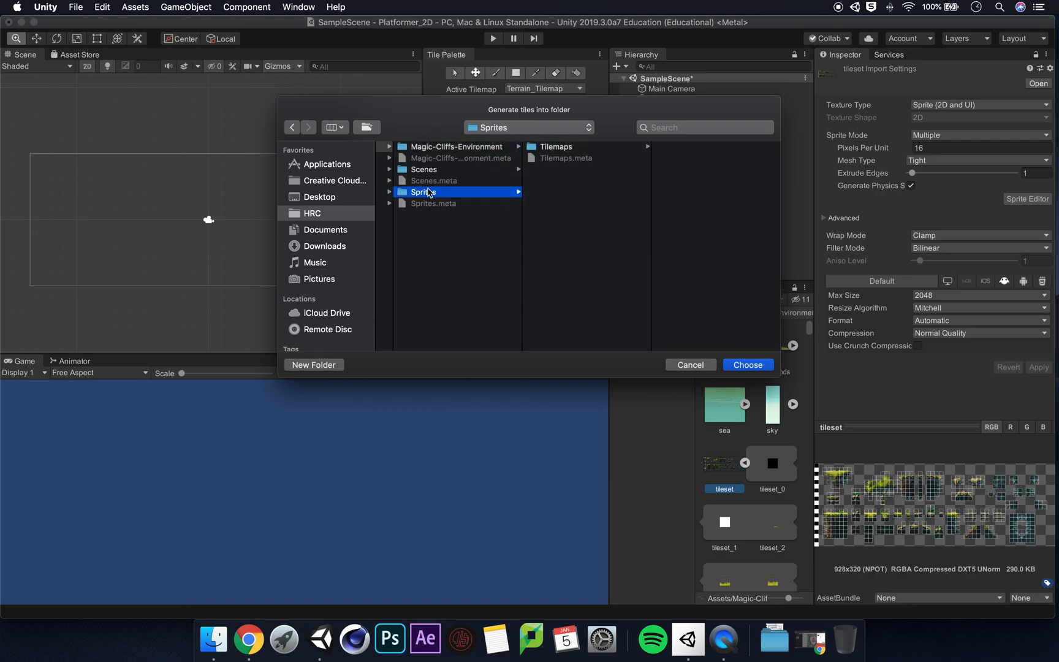
pyautogui.click(607, 147)
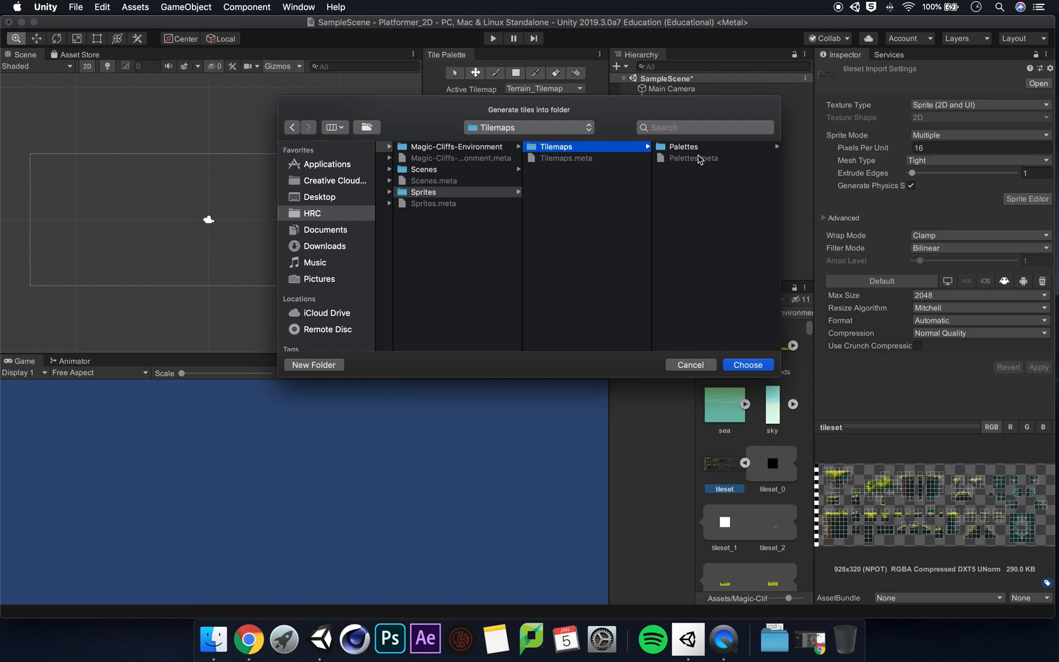
pyautogui.click(312, 366)
pyautogui.write('Tiles')
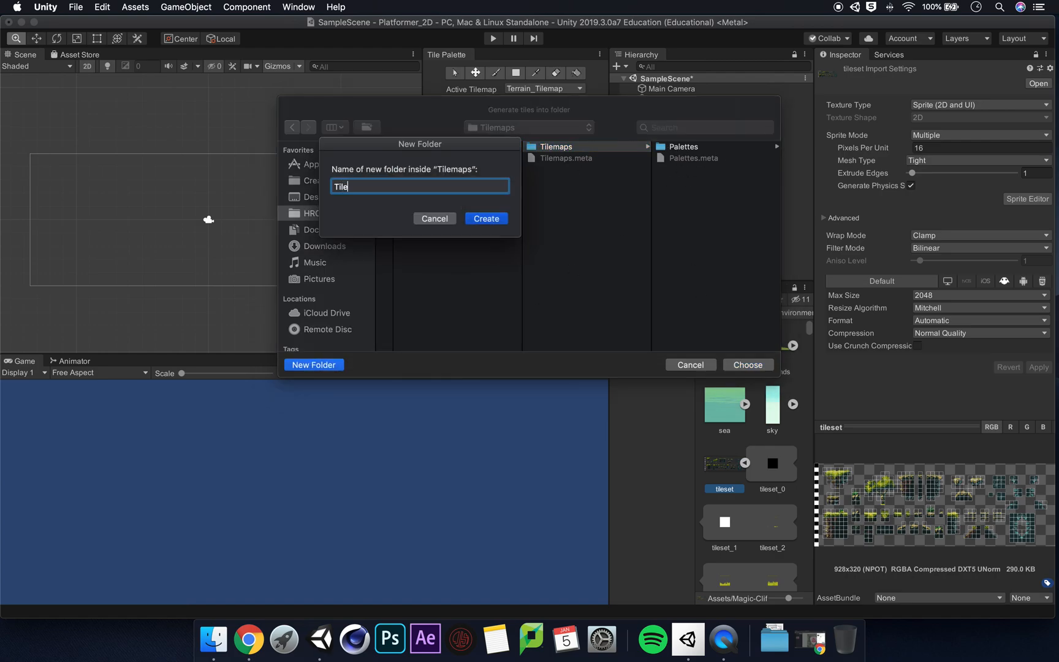
pyautogui.click(485, 220)
# Create a Terrain folder inside Tiles and generate the palette's tiles into it
pyautogui.click(313, 366)
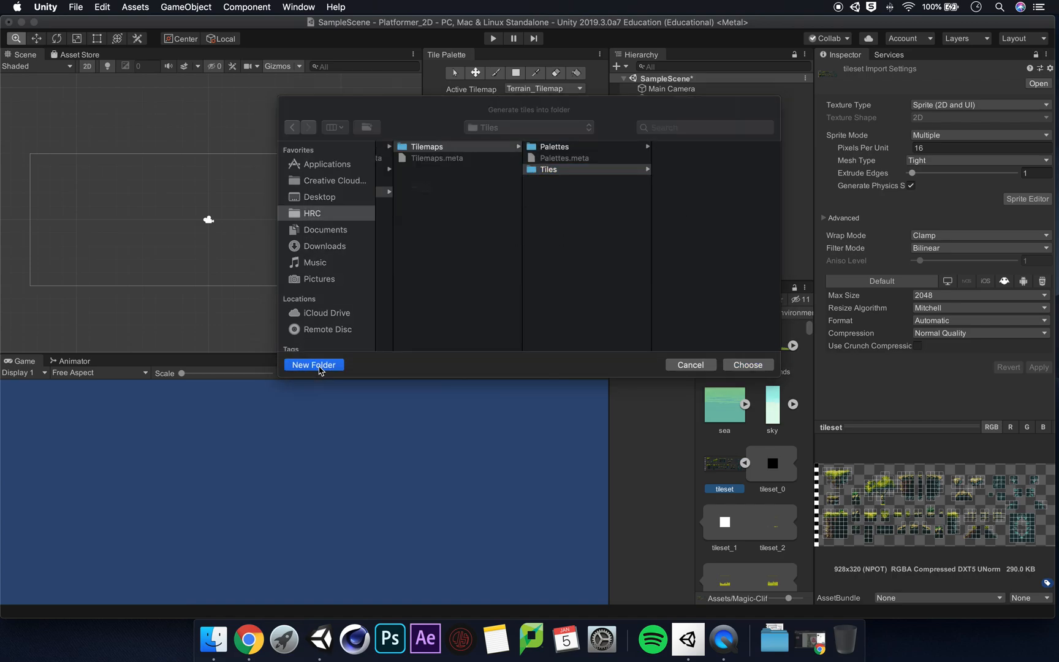
pyautogui.write('Terrain')
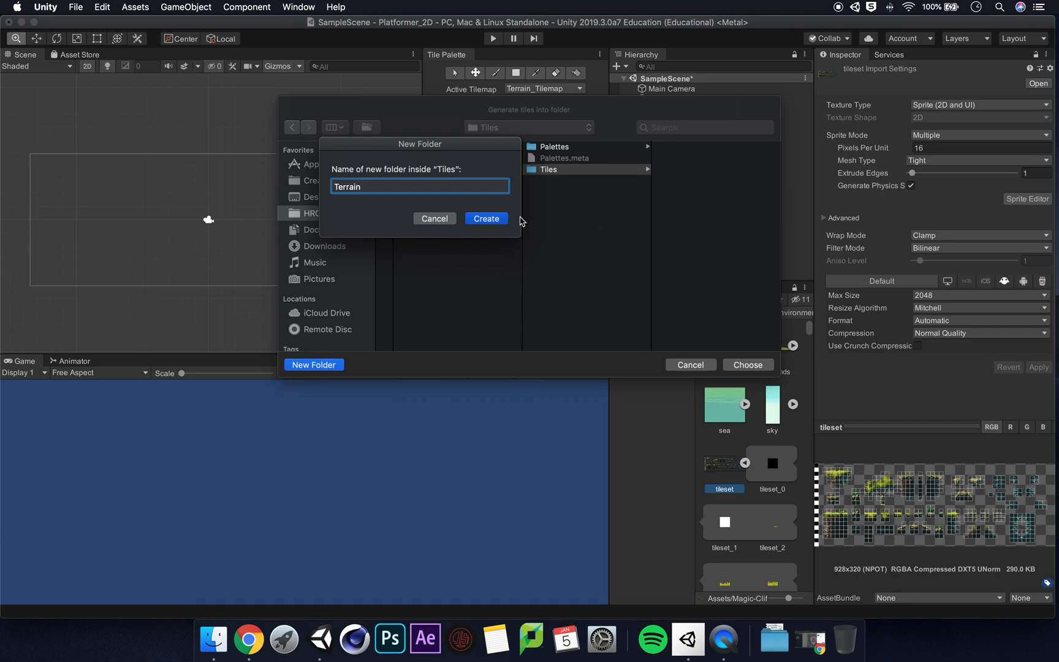
pyautogui.click(498, 218)
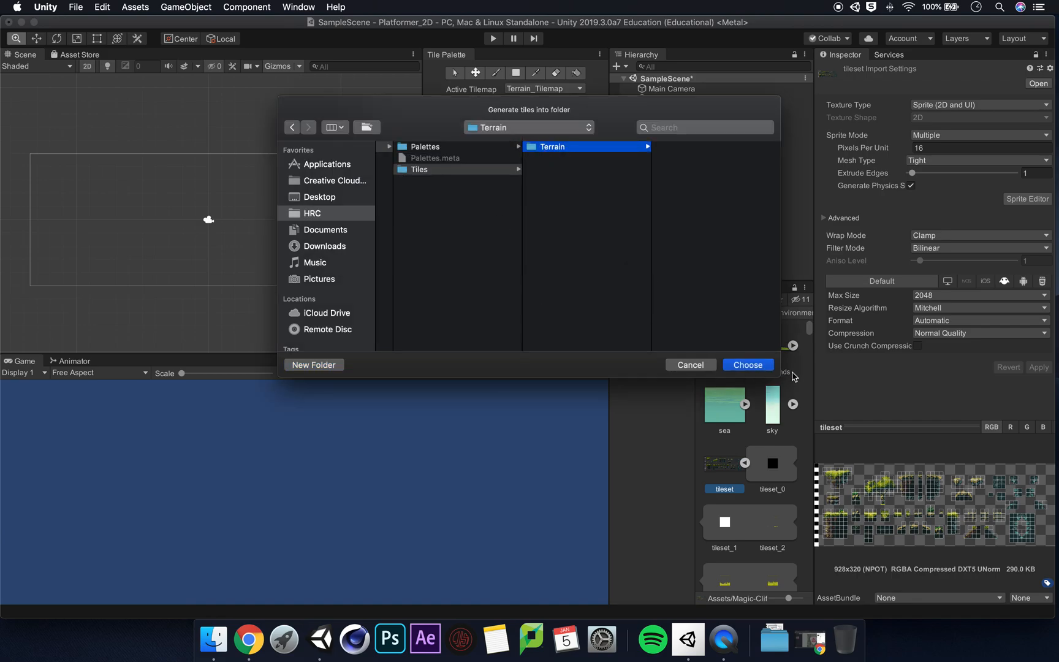
pyautogui.click(755, 366)
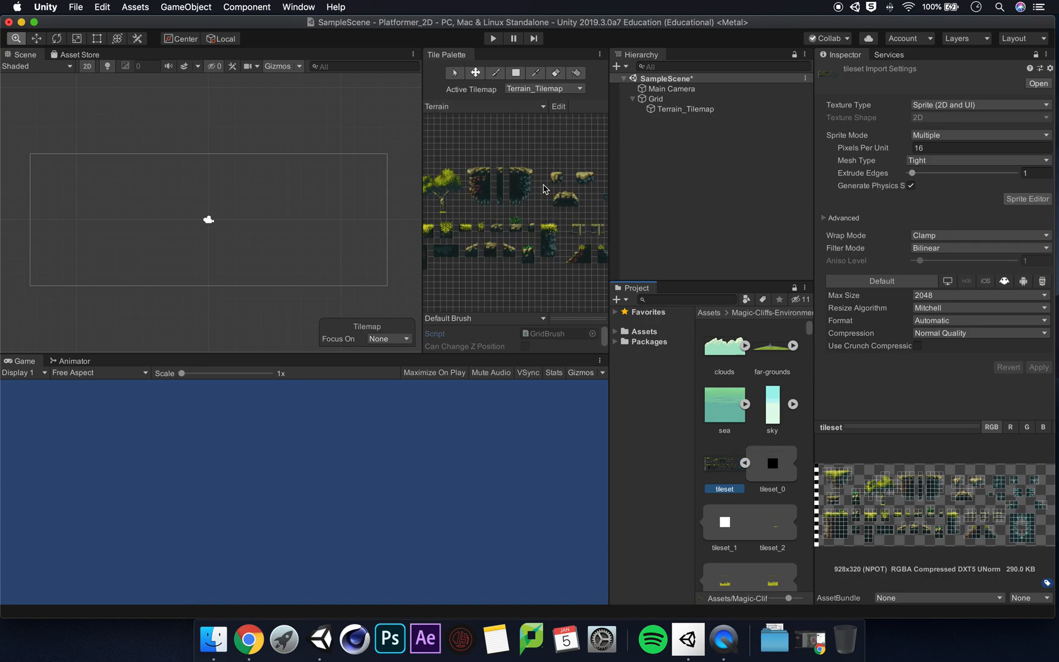
# Look over the generated tiles in the Terrain palette
pyautogui.scroll(5, 495, 202)
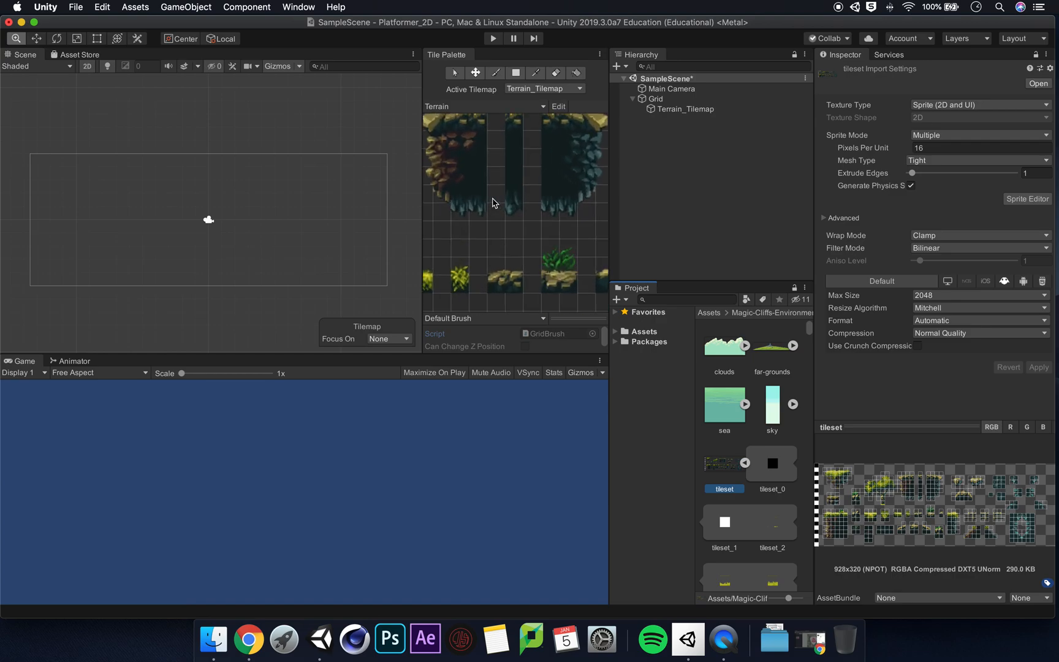
pyautogui.scroll(3, 514, 270)
pyautogui.scroll(-6, 513, 270)
pyautogui.scroll(3, 514, 270)
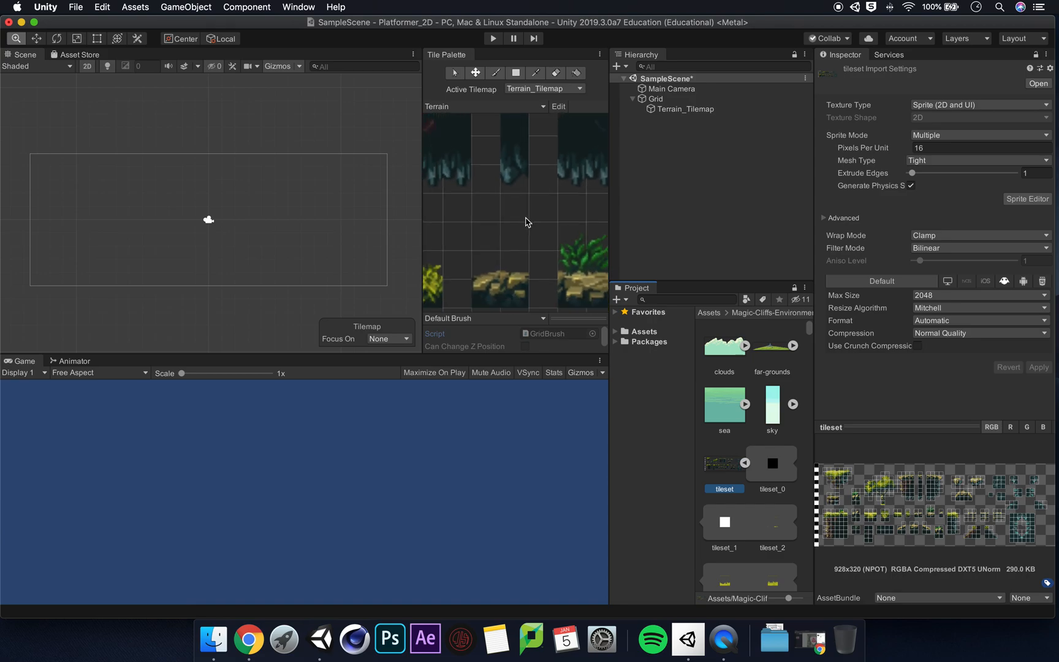
pyautogui.moveTo(489, 211); pyautogui.dragTo(528, 229, button='middle')
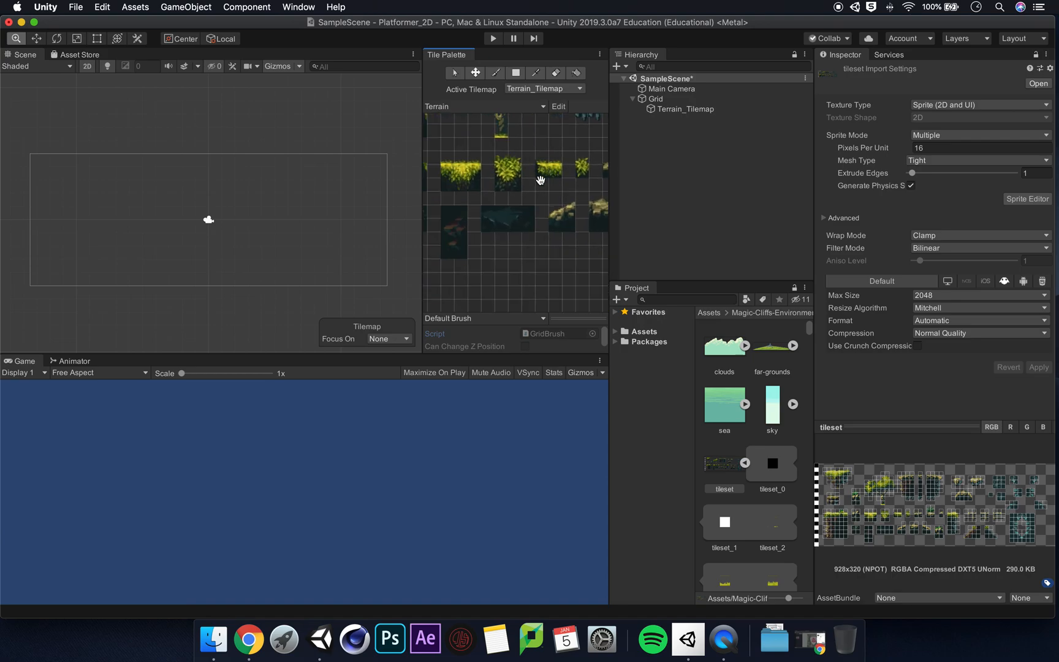
pyautogui.moveTo(553, 238); pyautogui.dragTo(507, 196, button='middle')
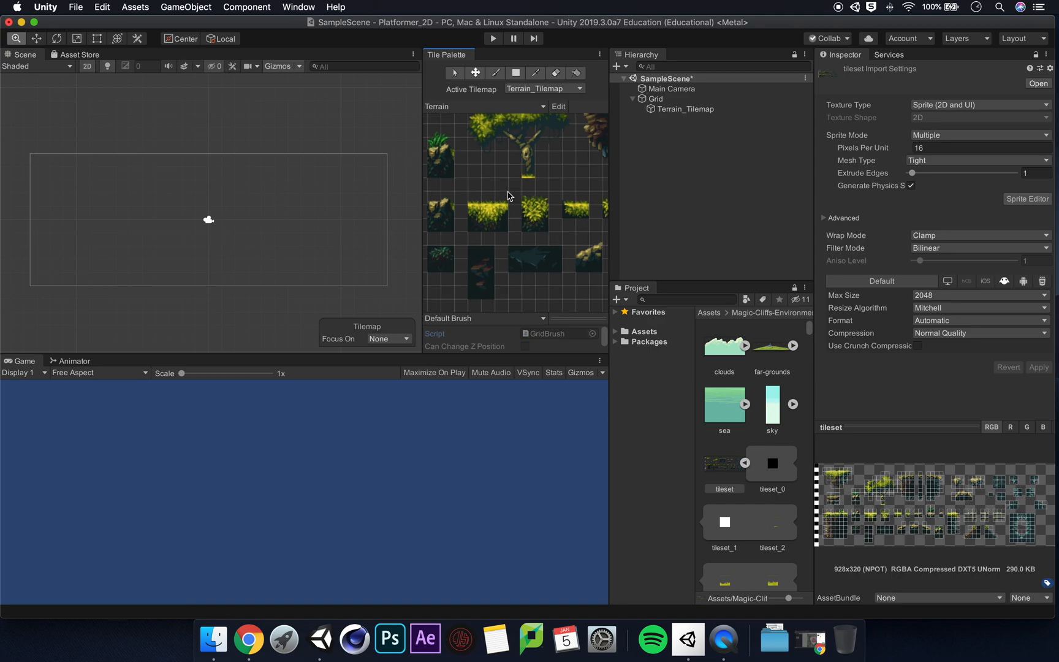
# Pick the 3-by-3 grass-topped ground block from the Terrain palette for painting
pyautogui.click(497, 73)
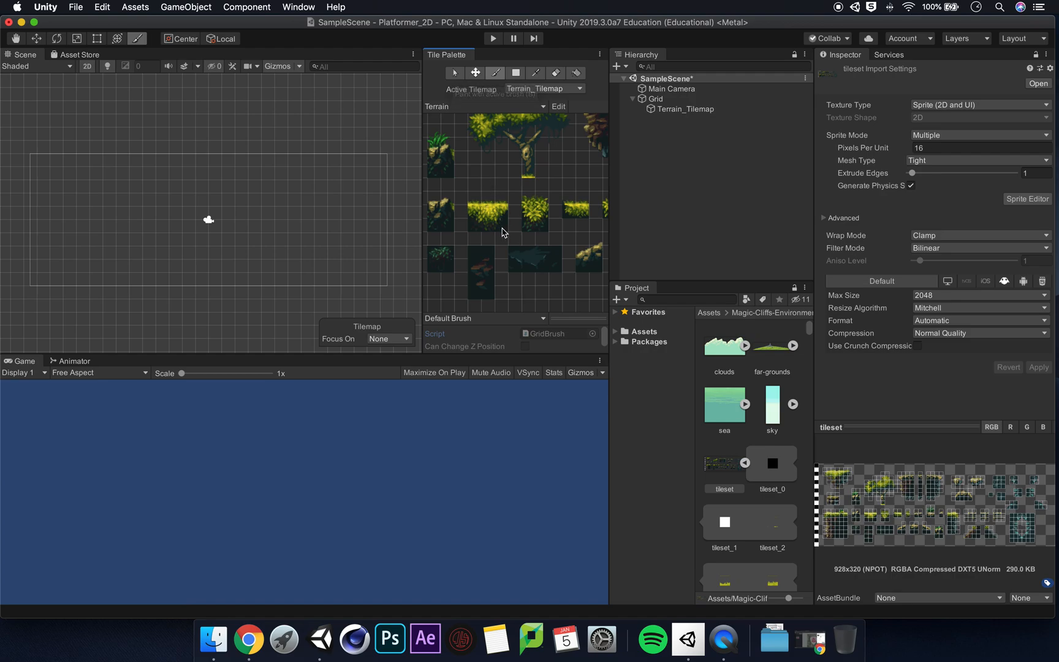
pyautogui.click(478, 201)
pyautogui.click(502, 211)
pyautogui.click(490, 188)
pyautogui.click(502, 187)
pyautogui.click(503, 200)
pyautogui.click(488, 226)
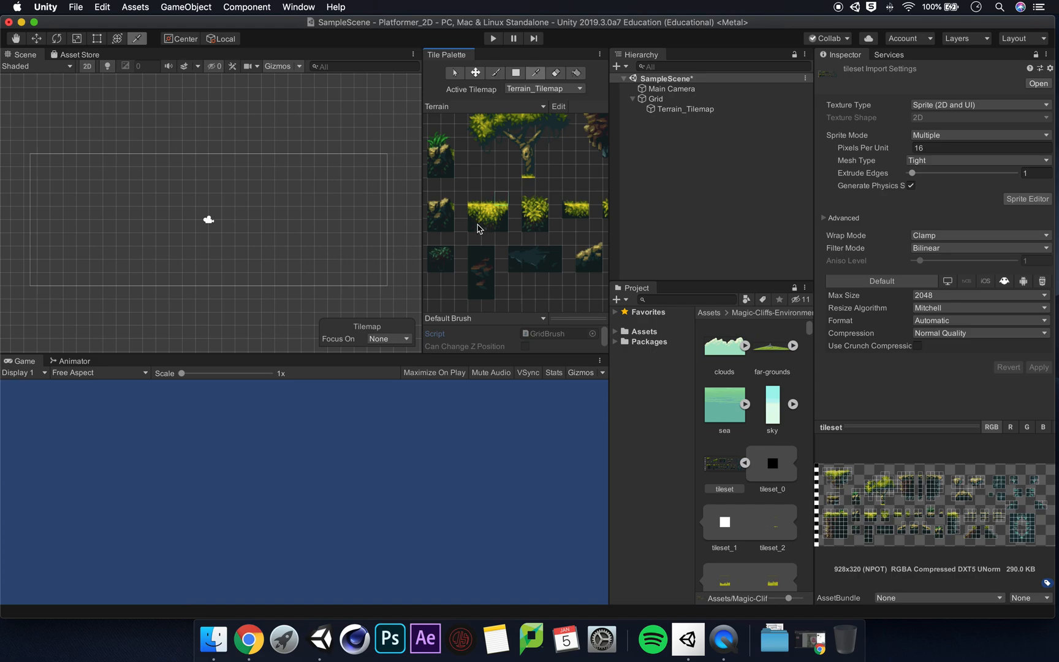
pyautogui.click(513, 230)
pyautogui.click(478, 187)
pyautogui.press('i')
pyautogui.click(504, 222)
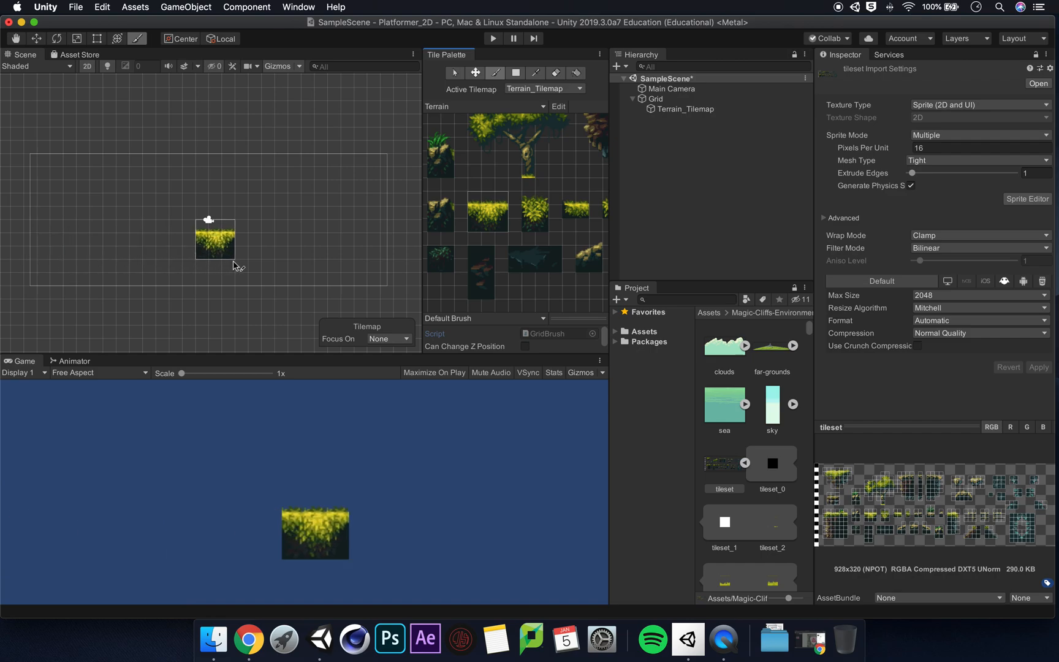
# Paint a continuous row of the grass-topped blocks across the full width of the camera frame, just below its centre
pyautogui.click(60, 261)
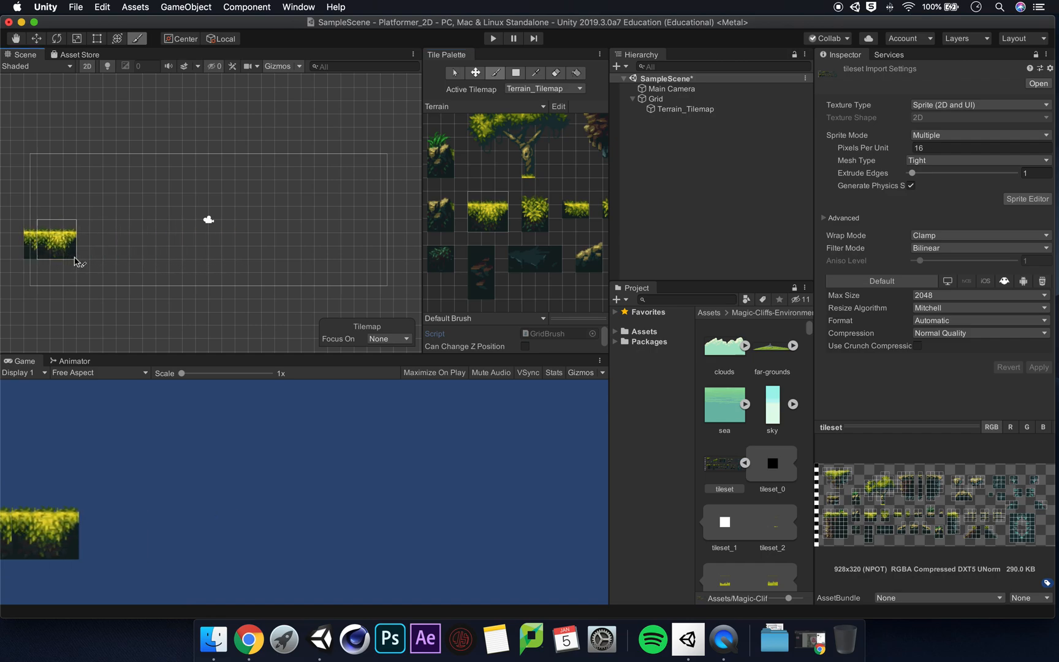
pyautogui.click(100, 258)
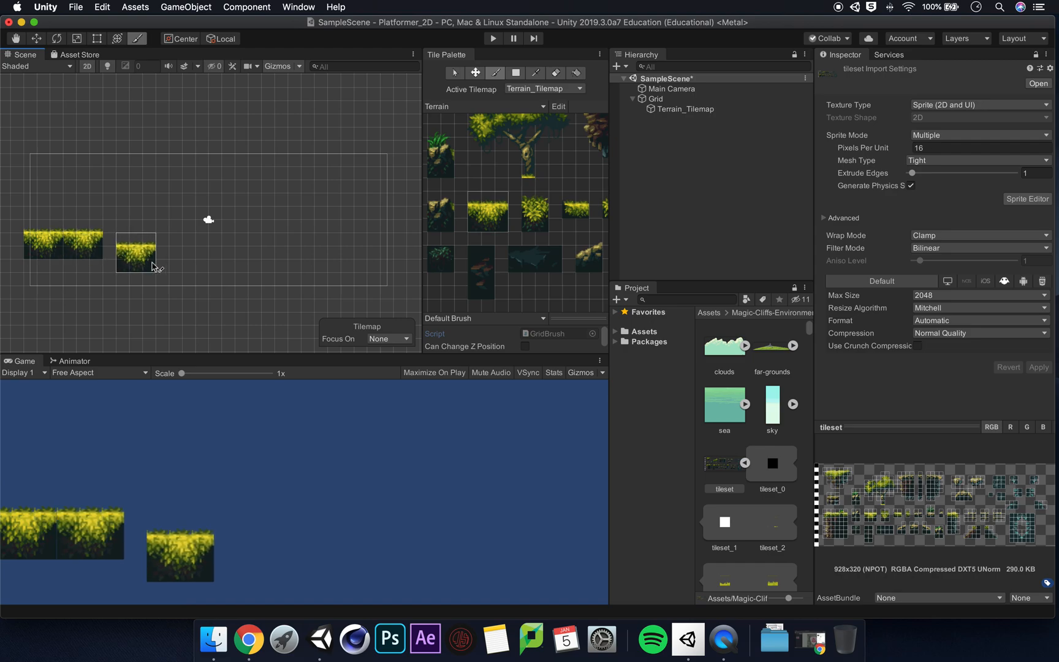
pyautogui.click(167, 257)
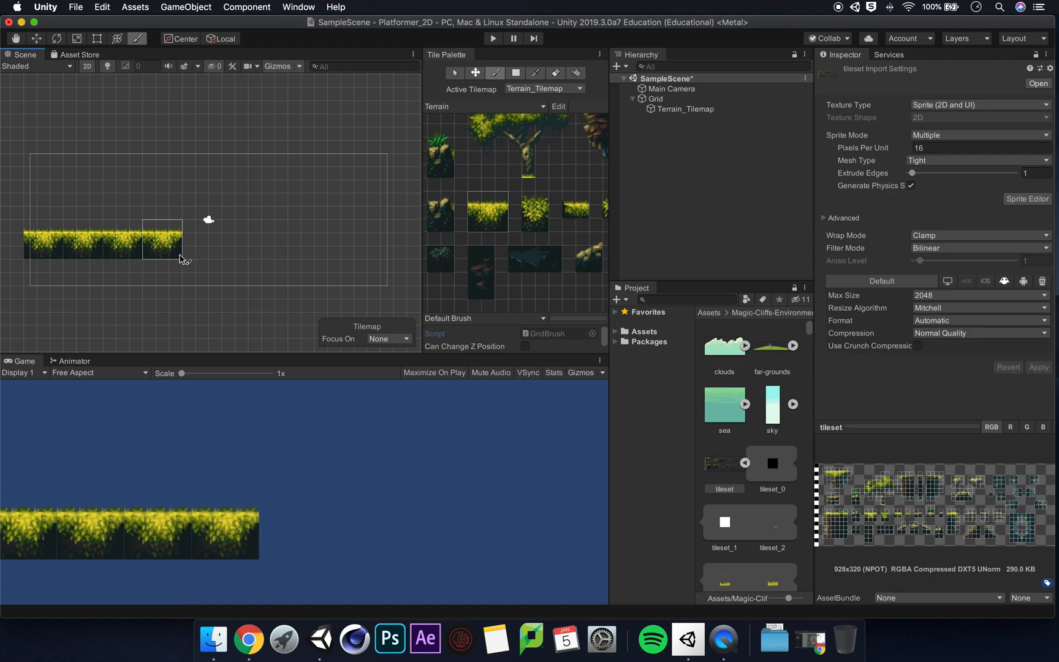
pyautogui.click(179, 259)
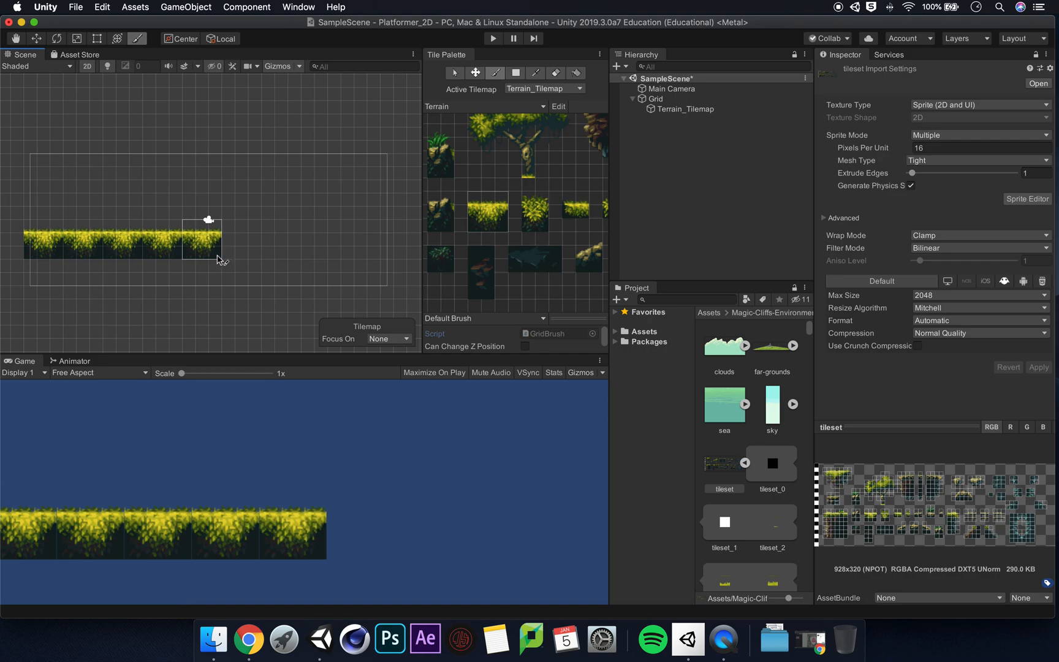
pyautogui.click(217, 259)
pyautogui.click(258, 260)
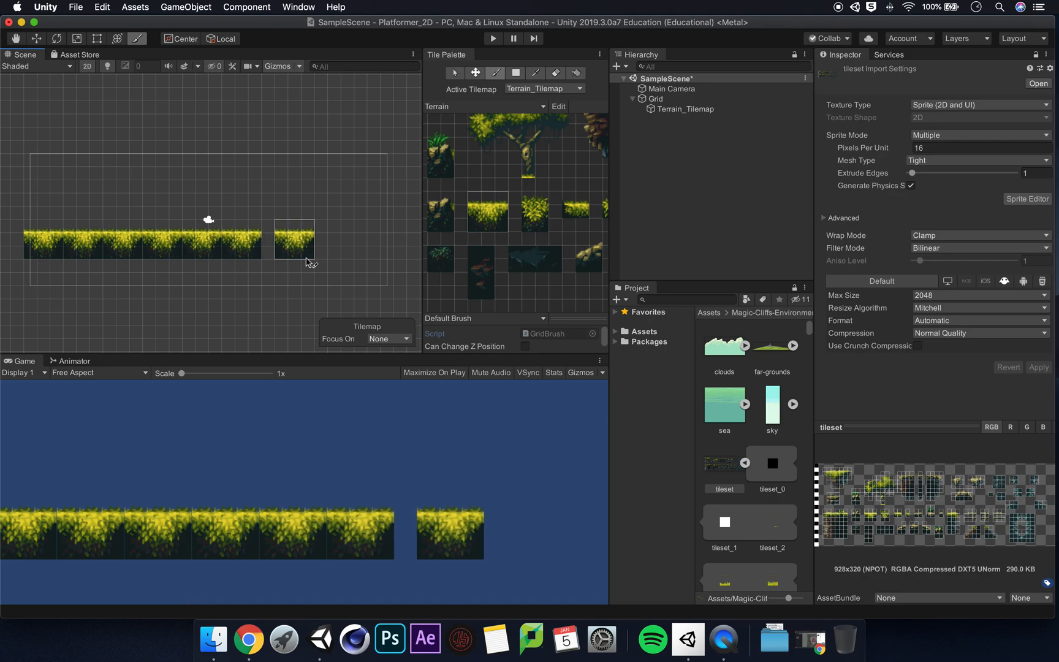
pyautogui.click(297, 262)
pyautogui.click(334, 264)
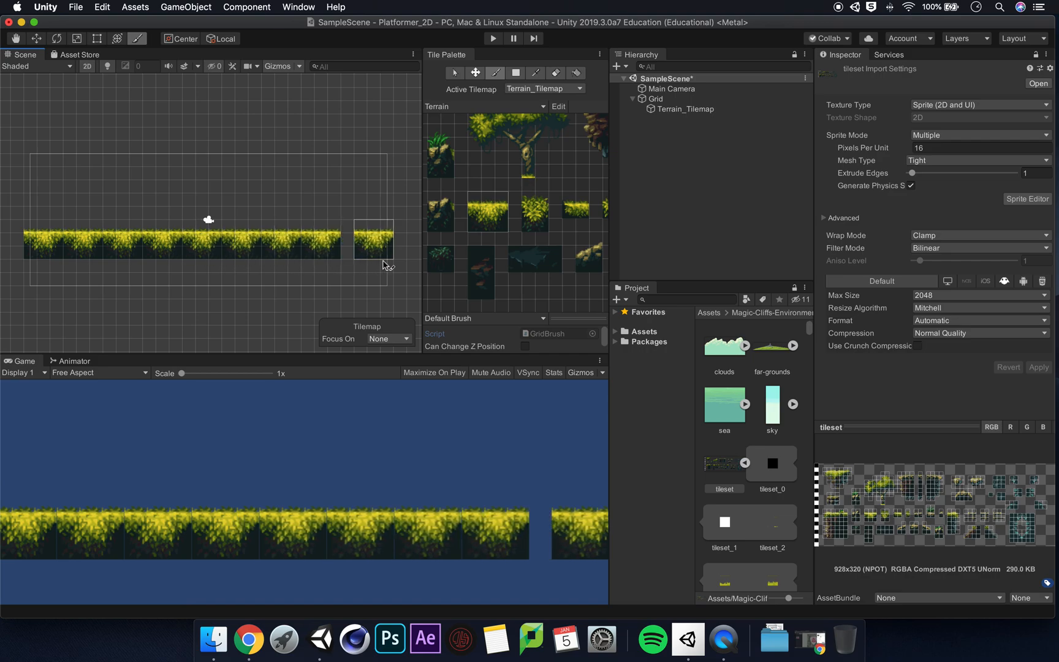
pyautogui.click(375, 265)
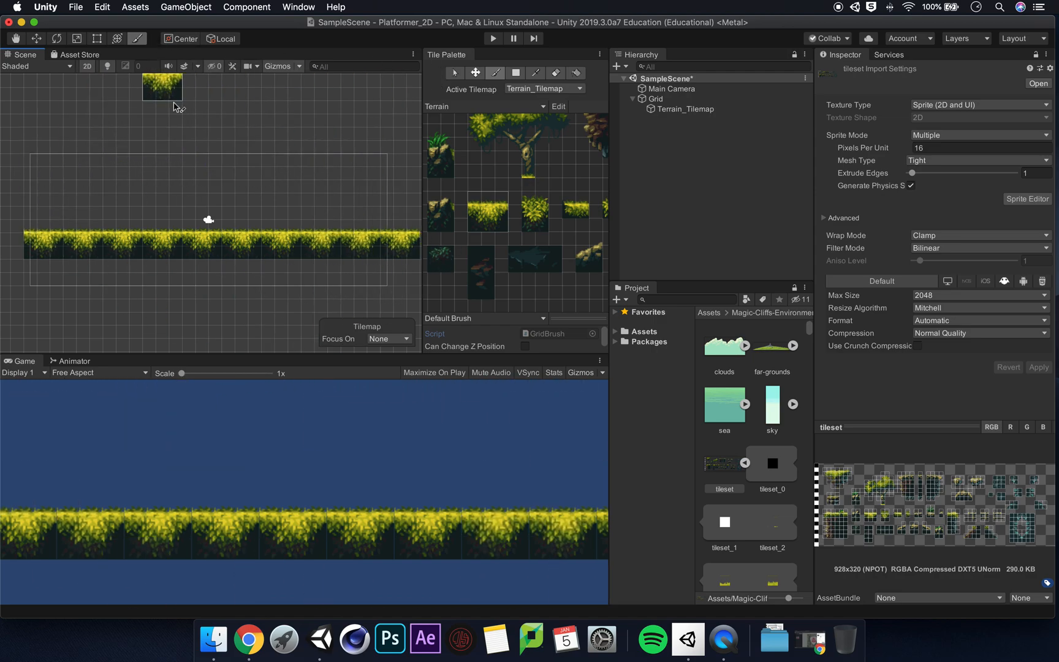
# Paint an extra grass block above the camera frame and remove it with the eraser
pyautogui.click(325, 132)
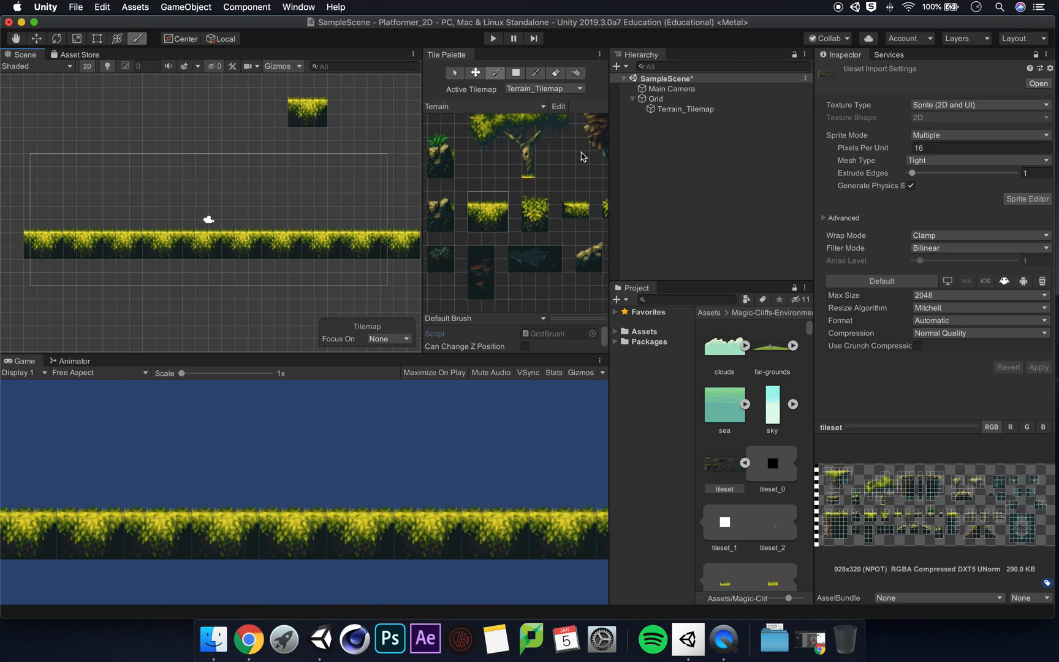
pyautogui.click(556, 73)
pyautogui.click(333, 130)
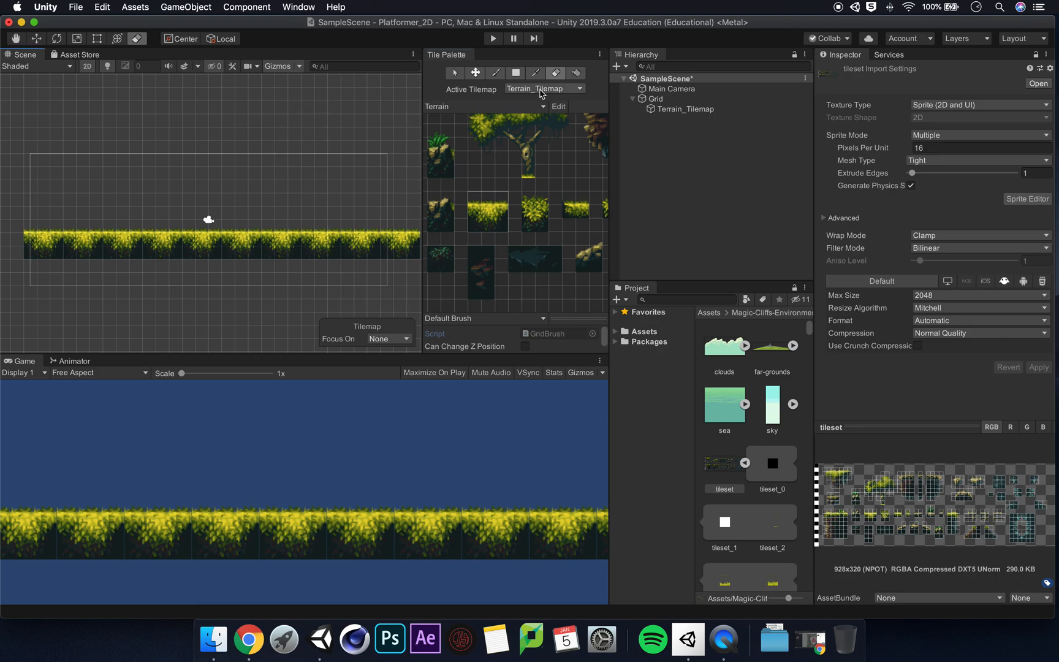
# Paint the 2-by-4 reddish rock block at two spots beneath the grass row and the 4-by-2 bluish rock block under its left end
pyautogui.click(497, 74)
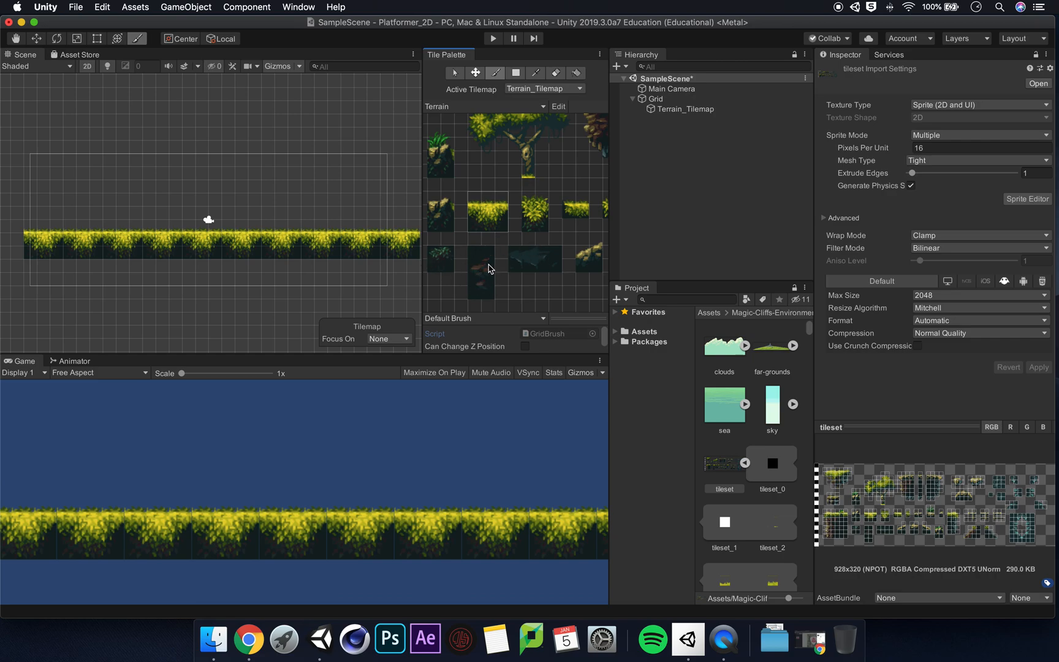
pyautogui.moveTo(474, 257); pyautogui.dragTo(481, 293)
pyautogui.click(248, 285)
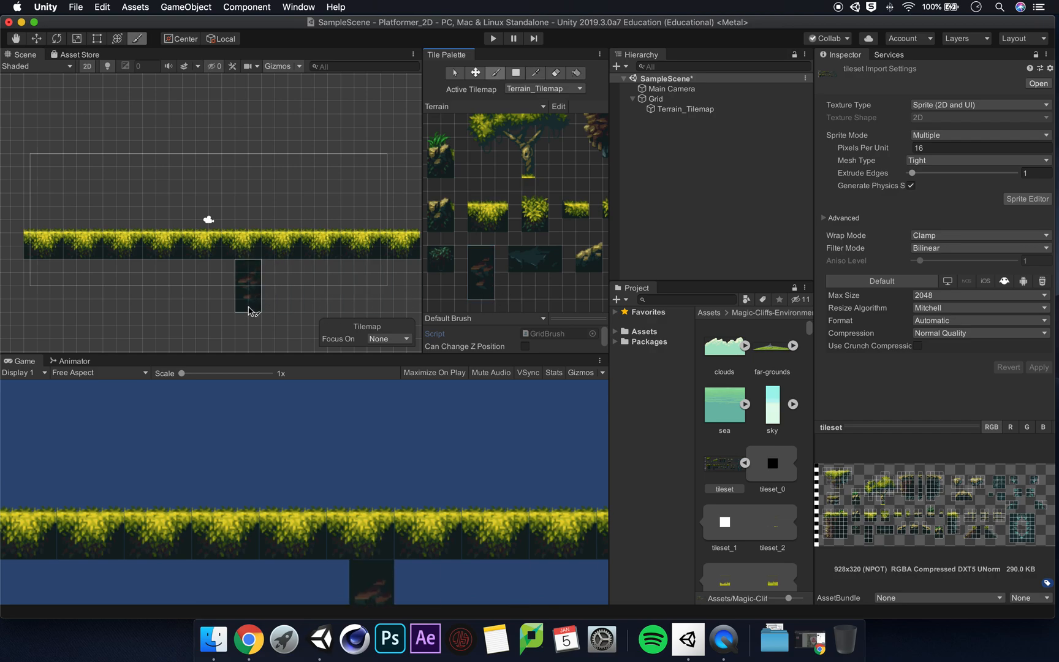
pyautogui.click(288, 311)
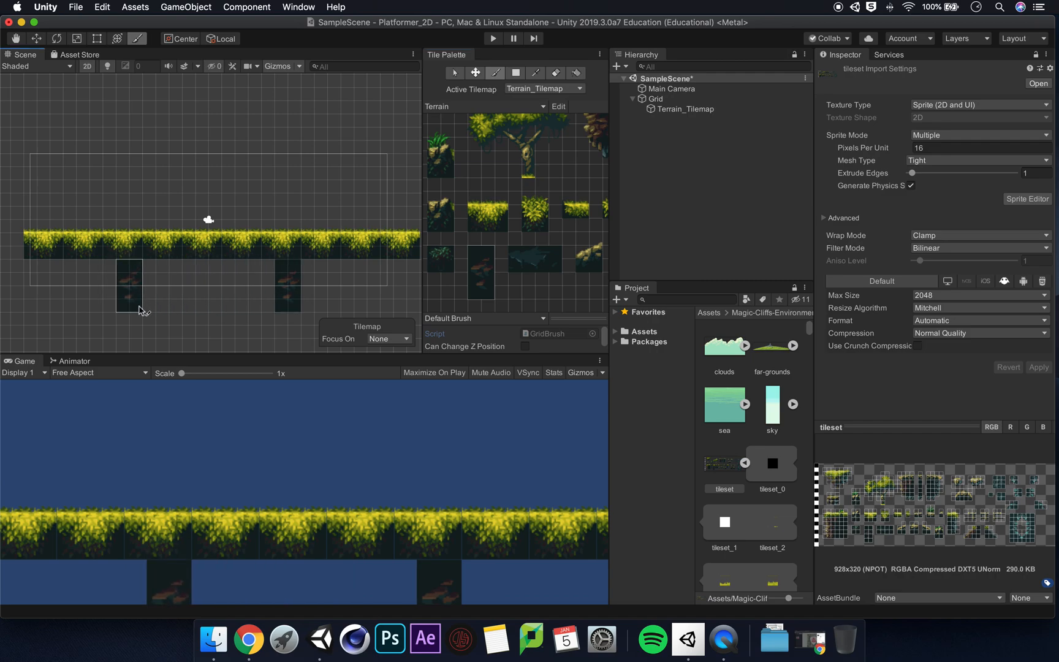
pyautogui.click(142, 311)
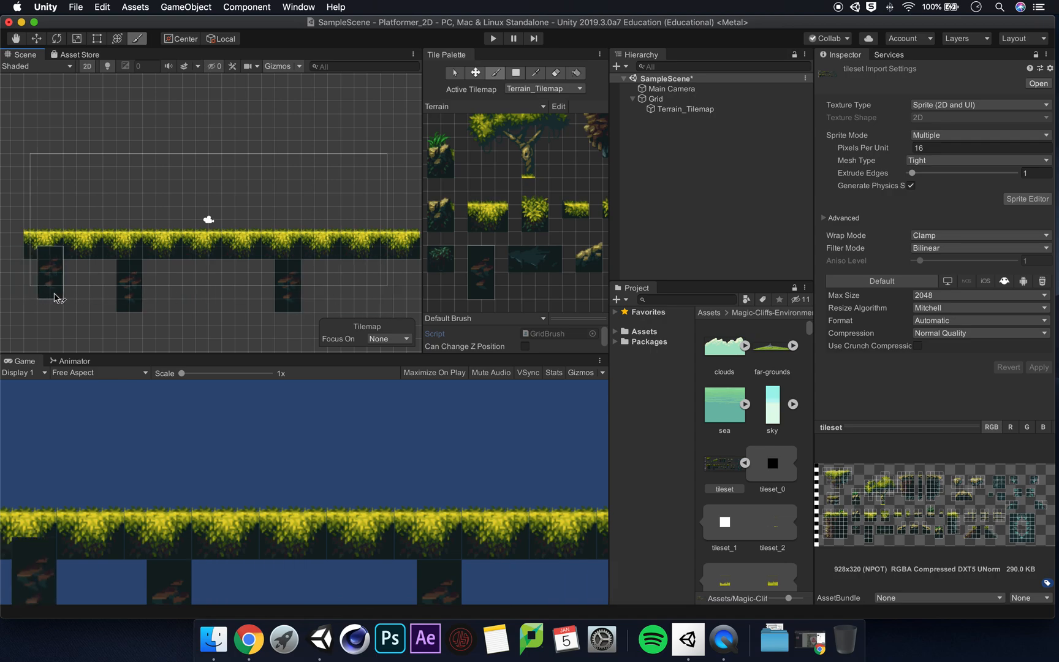
pyautogui.click(518, 253)
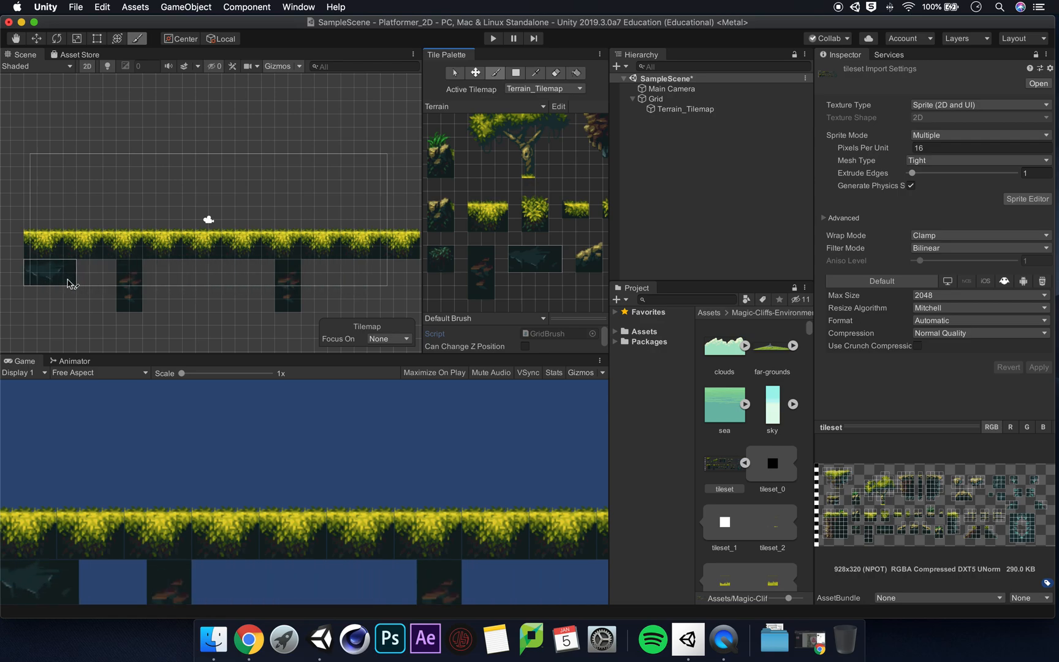
pyautogui.click(71, 283)
# Pick the plain dark 2-by-2 block from the grass cliff in the Terrain palette and fill the gaps between the rock blocks beneath the grass row
pyautogui.scroll(-2, 517, 263)
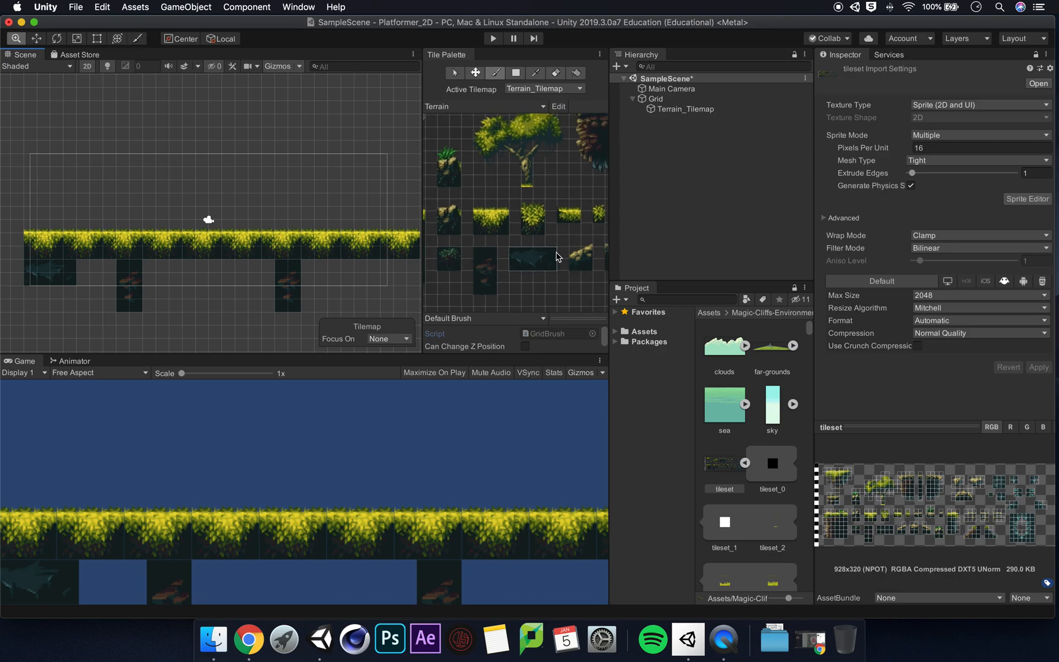
pyautogui.scroll(-3, 516, 246)
pyautogui.hscroll(-5, 522, 211)
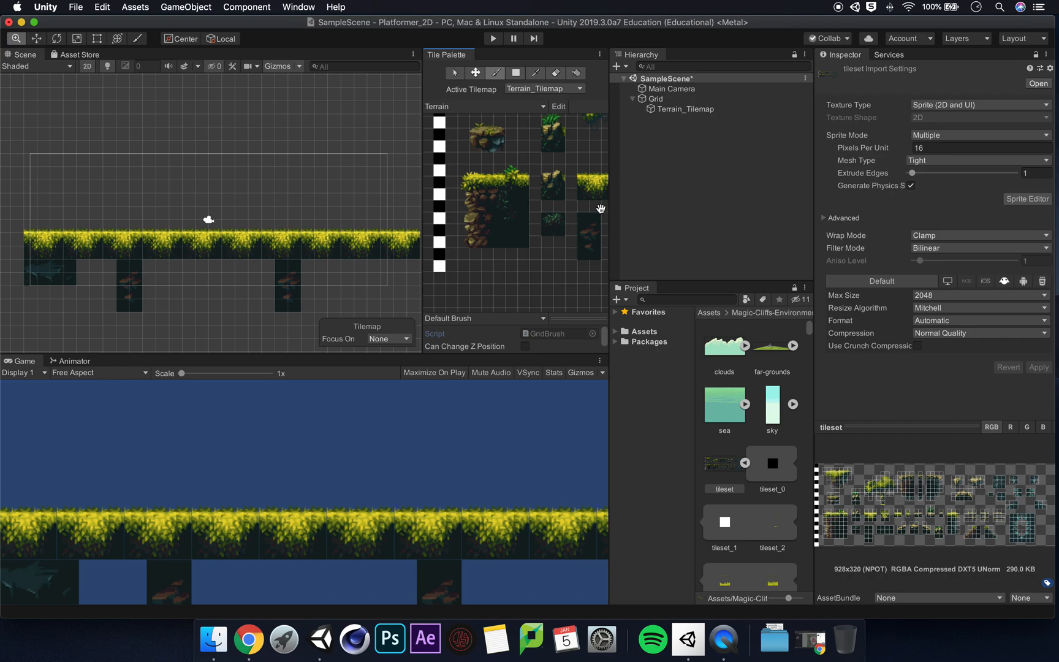
pyautogui.press('i')
pyautogui.click(501, 254)
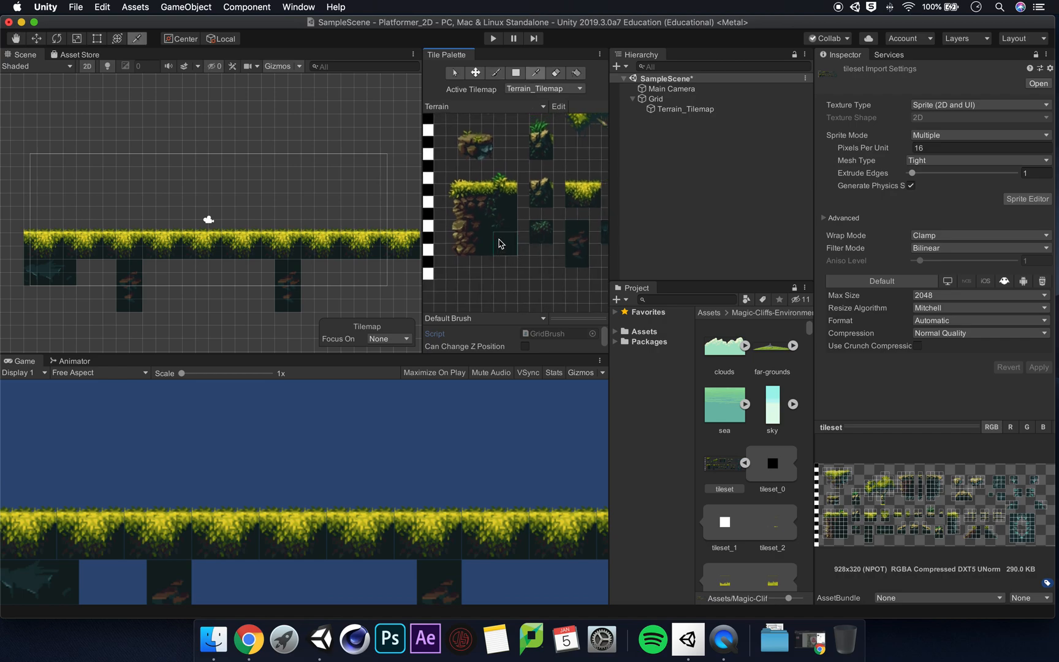
pyautogui.click(100, 275)
pyautogui.moveTo(100, 275); pyautogui.dragTo(380, 273)
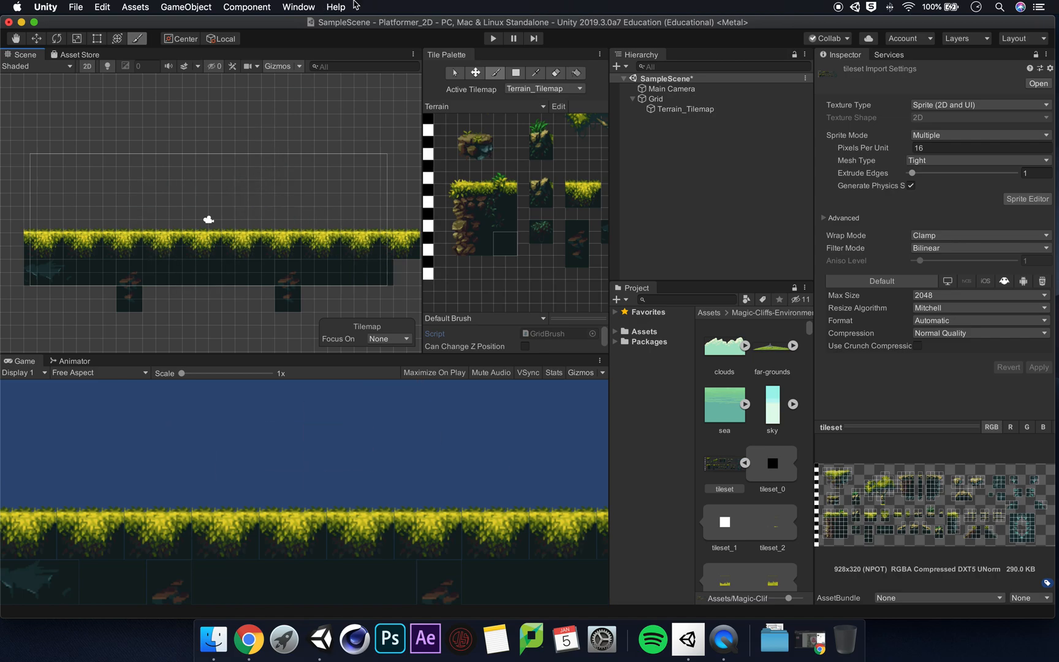
# Set the Grid object's cell size to 0.97 in X and Y
pyautogui.click(454, 72)
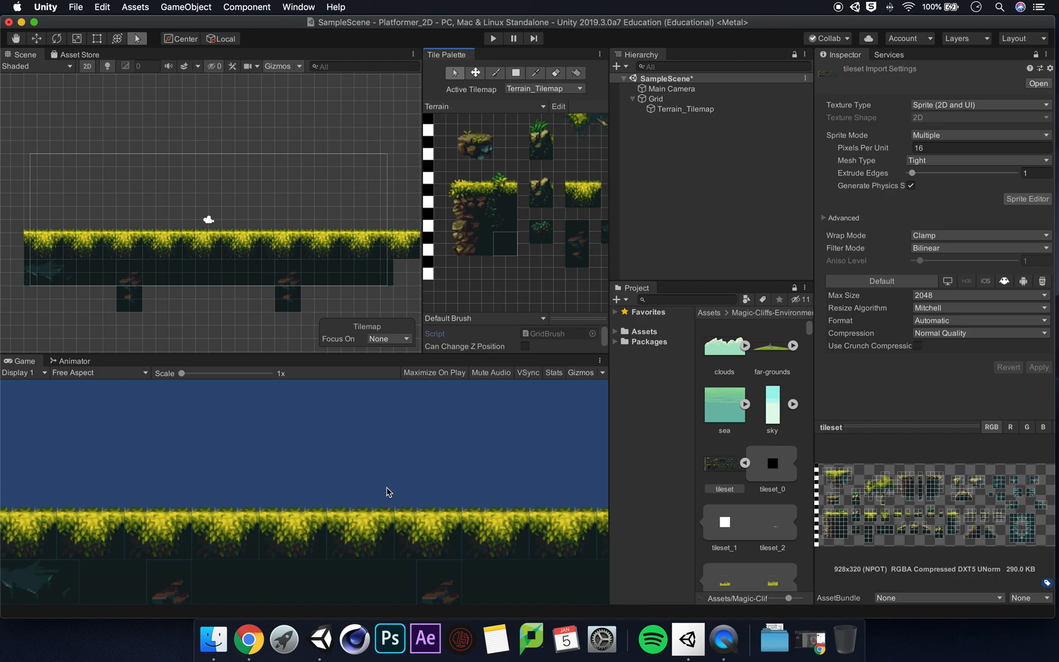
pyautogui.click(696, 100)
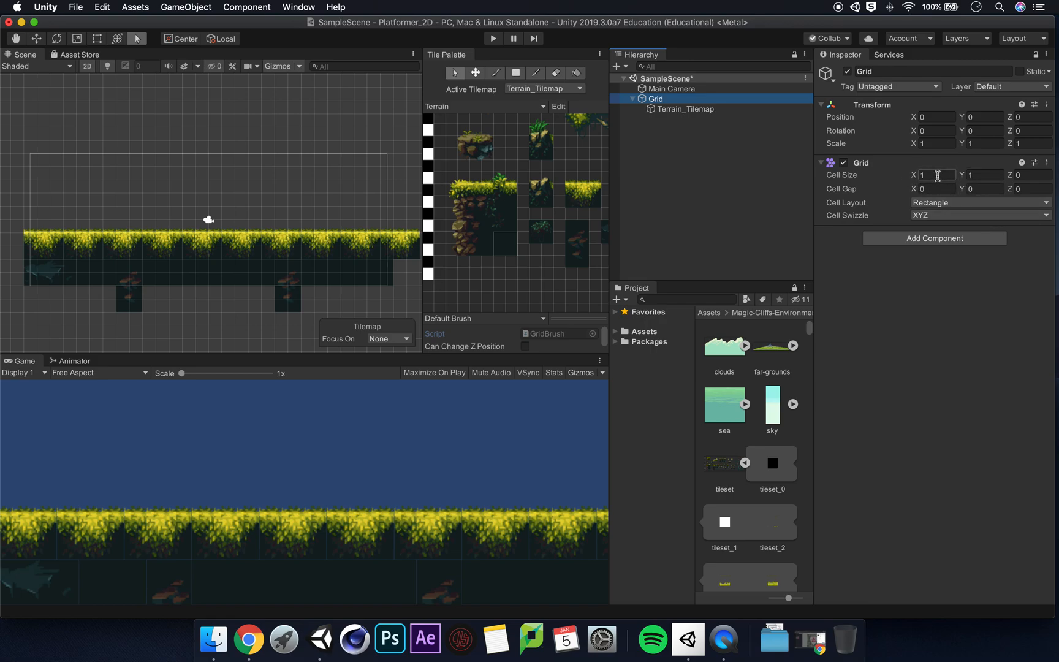
pyautogui.click(921, 176)
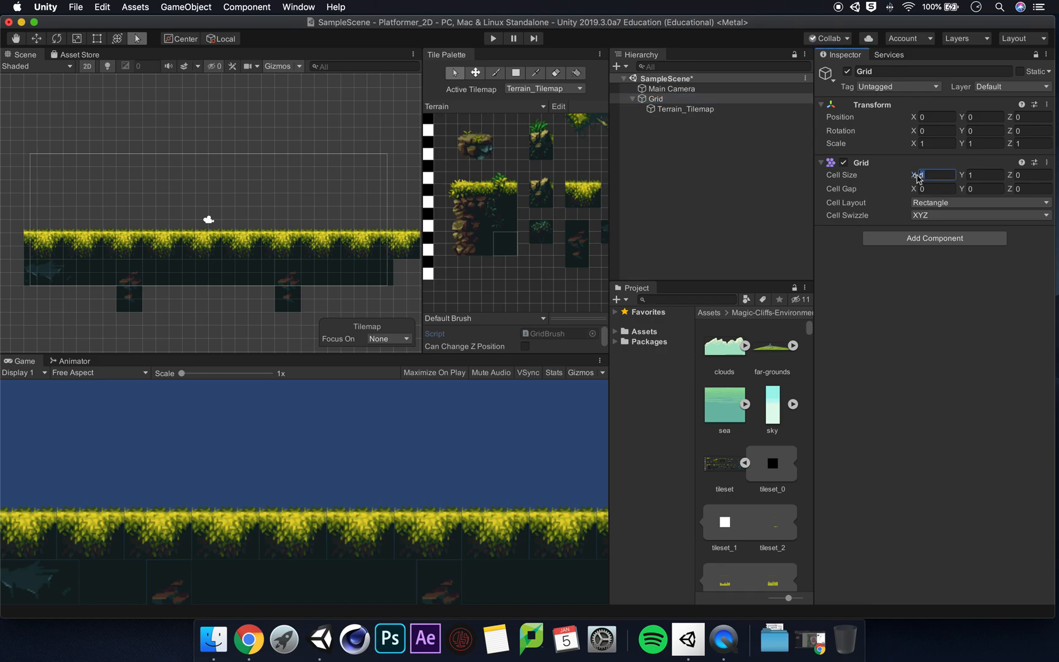
pyautogui.write('0')
pyautogui.write('.97')
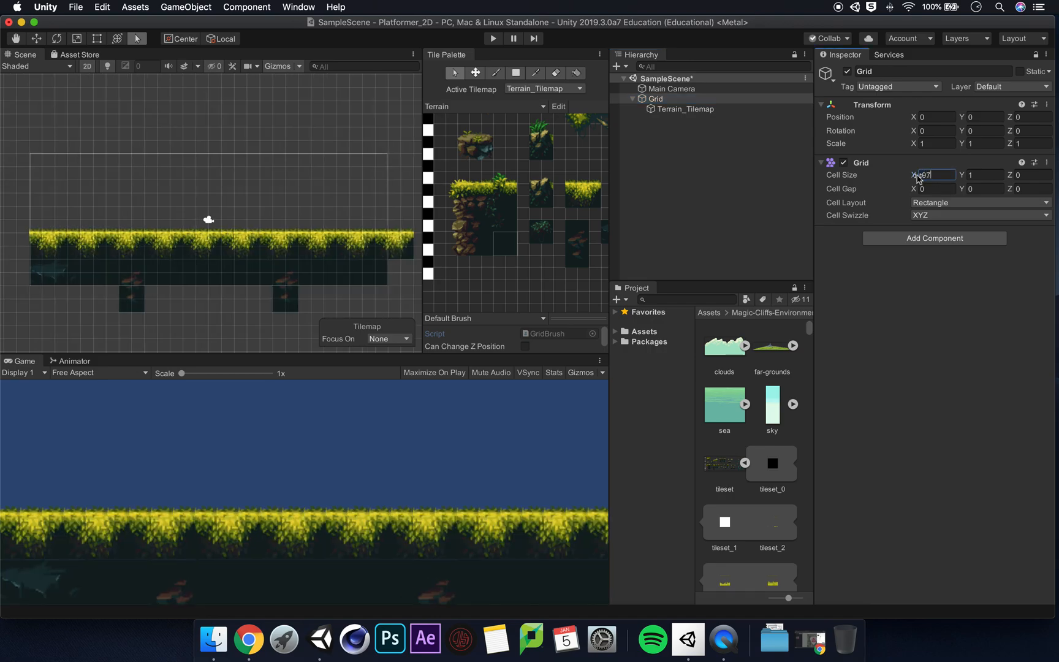
pyautogui.click(987, 174)
pyautogui.write('.97')
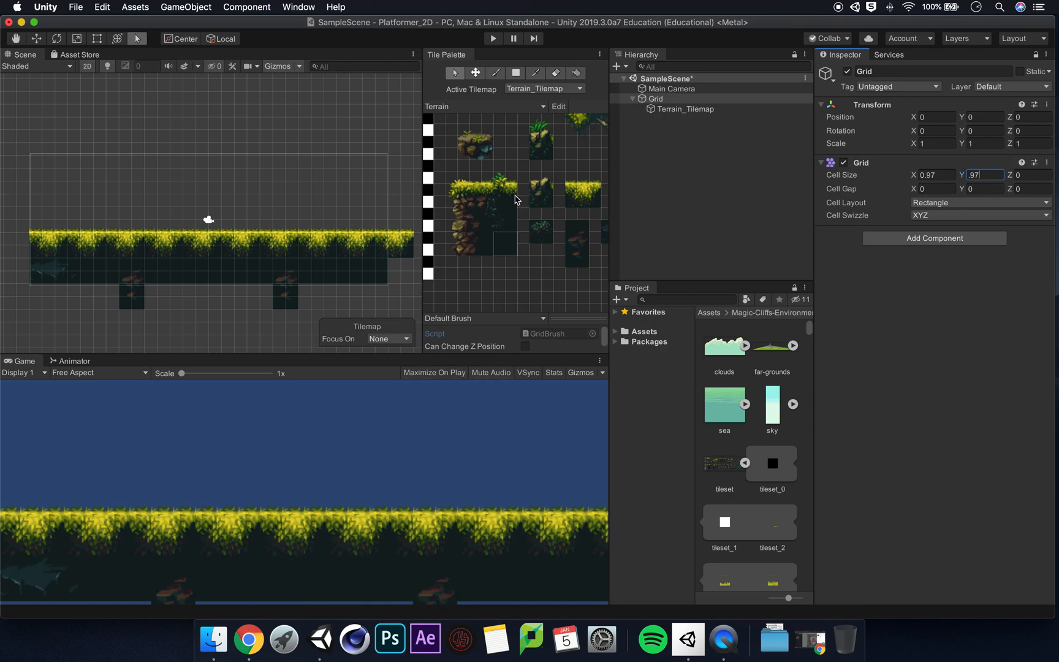
# Paint the plain dark block along the lowest row of the ground, filling the gaps around the reddish rocks
pyautogui.click(496, 73)
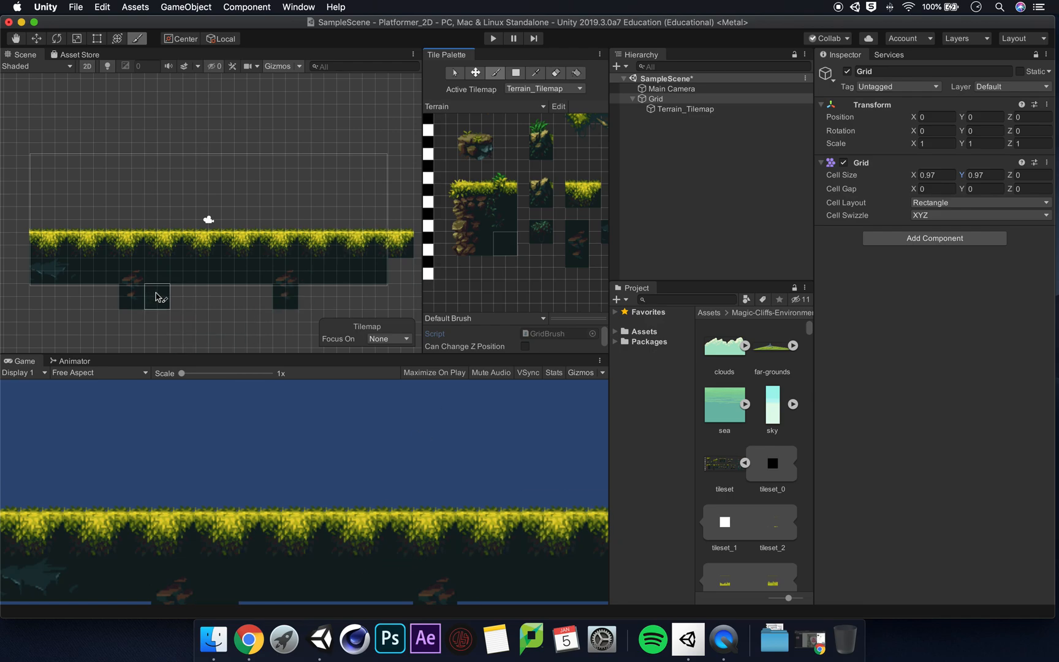
pyautogui.moveTo(157, 296)
pyautogui.mouseDown()
pyautogui.moveTo(298, 306)
pyautogui.moveTo(311, 296)
pyautogui.moveTo(375, 297)
pyautogui.mouseUp()
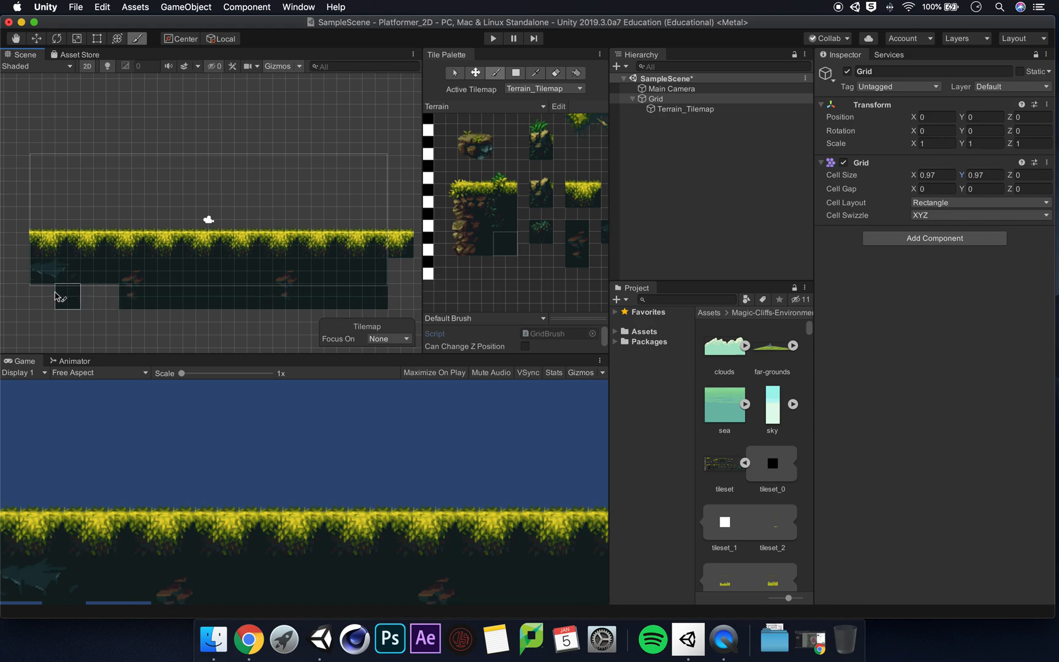
pyautogui.moveTo(42, 297); pyautogui.dragTo(116, 297)
pyautogui.click(306, 191)
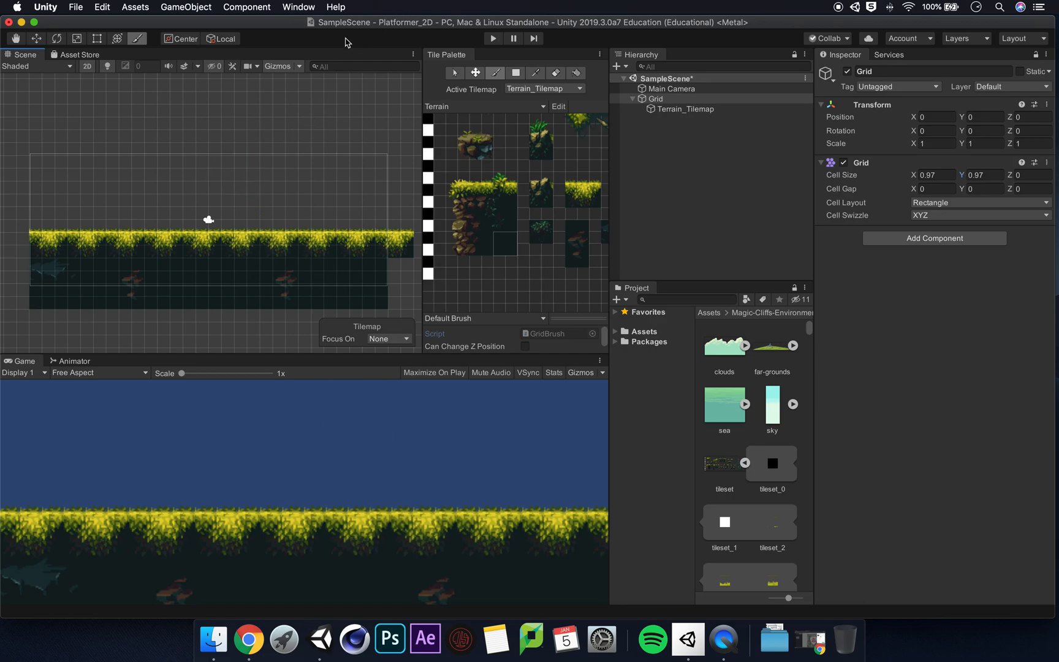
# Pick the grass-topped brown-rock cliff edge from the palette and paint it near the right end of the ground
pyautogui.press('i')
pyautogui.moveTo(454, 179)
pyautogui.mouseDown()
pyautogui.moveTo(472, 256)
pyautogui.moveTo(499, 257)
pyautogui.mouseUp()
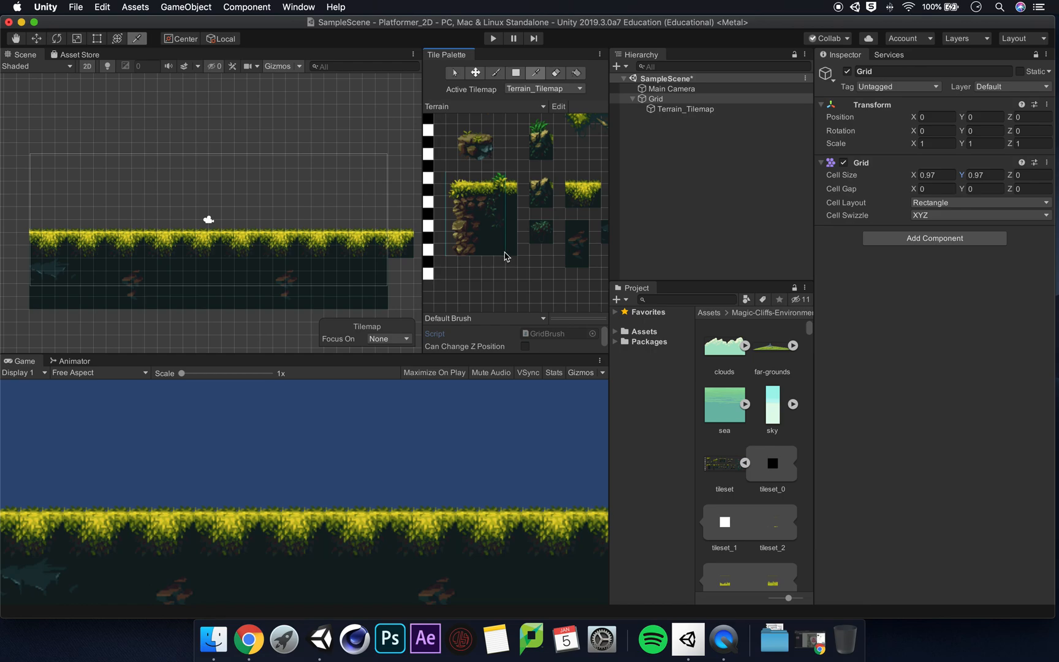
pyautogui.moveTo(507, 256); pyautogui.dragTo(510, 257)
pyautogui.click(379, 304)
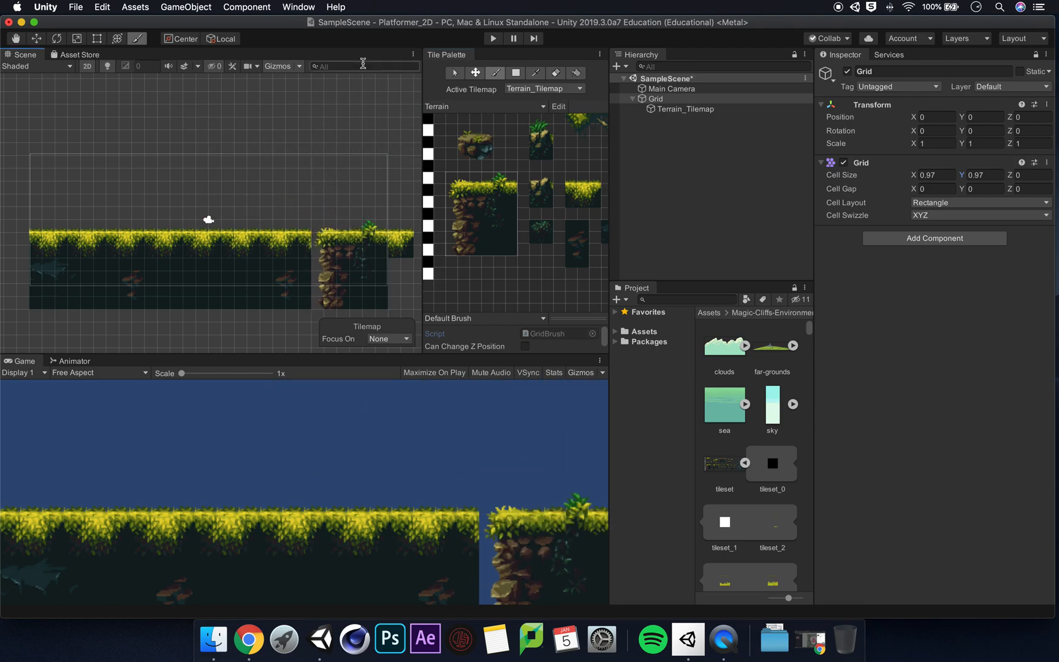
# Pick the grass-topped bluish-rock cliff edge from the palette and paint it into the ground just left of the brown cliff
pyautogui.keyDown('alt'); pyautogui.moveTo(530, 274); pyautogui.dragTo(435, 282); pyautogui.keyUp('alt')
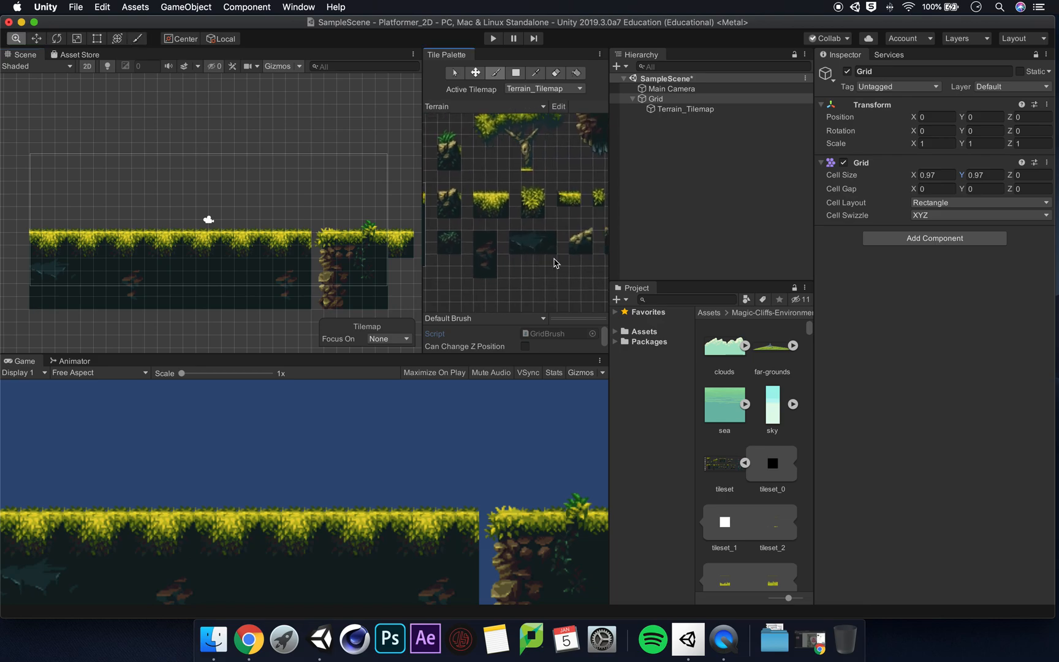
pyautogui.keyDown('alt'); pyautogui.moveTo(552, 258); pyautogui.dragTo(483, 289); pyautogui.keyUp('alt')
pyautogui.moveTo(556, 209)
pyautogui.keyDown('alt'); pyautogui.mouseDown()
pyautogui.moveTo(461, 206)
pyautogui.moveTo(464, 268)
pyautogui.moveTo(421, 173)
pyautogui.moveTo(409, 169)
pyautogui.mouseUp(); pyautogui.keyUp('alt')
pyautogui.press('i')
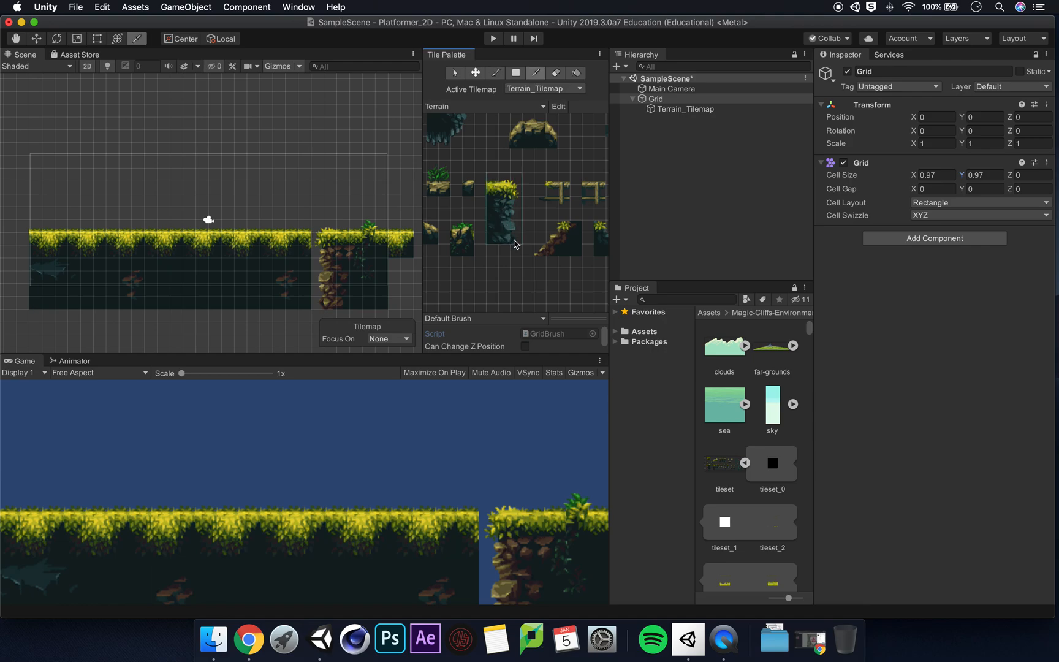
pyautogui.moveTo(514, 241); pyautogui.dragTo(513, 241)
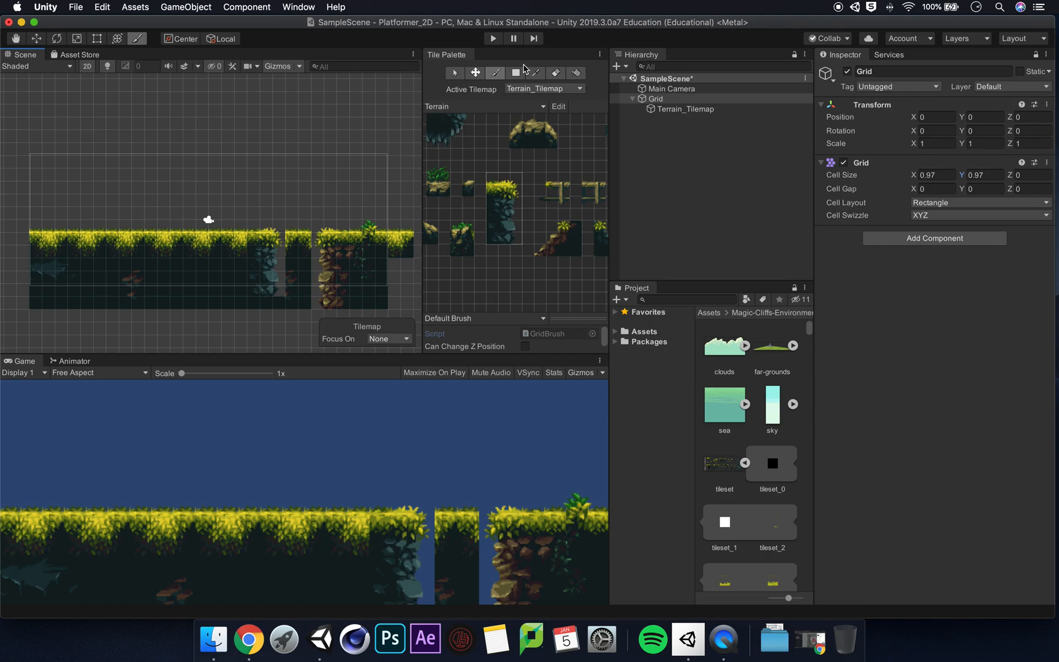
# Pick an empty 2-by-2 palette area as the eraser size and erase the leftover ground column between the two cliff edges
pyautogui.click(558, 72)
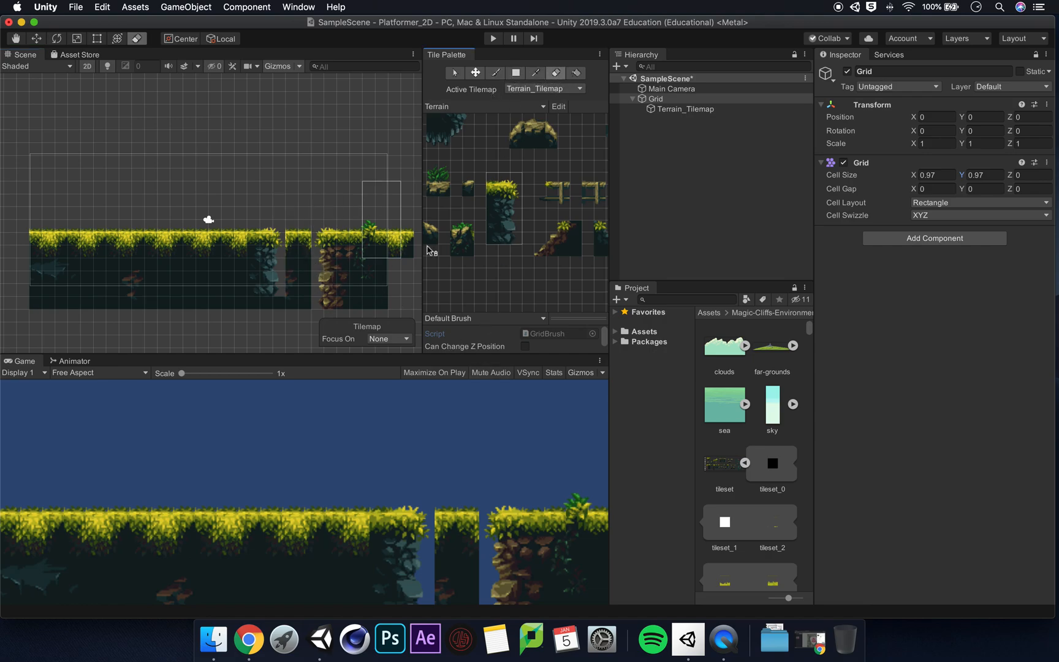
pyautogui.press('i')
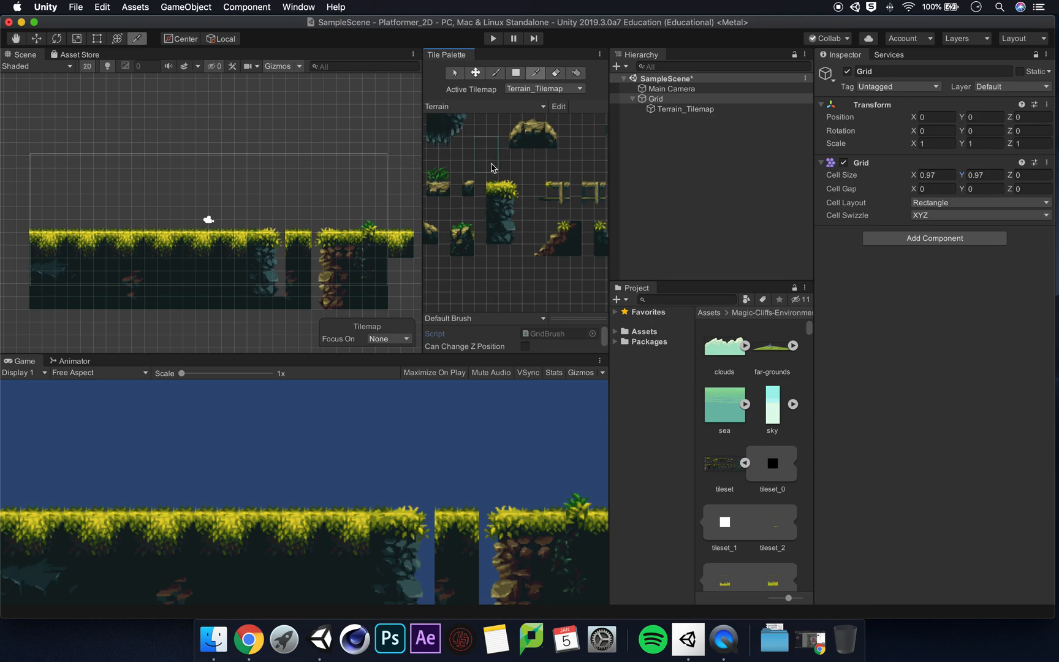
pyautogui.click(490, 159)
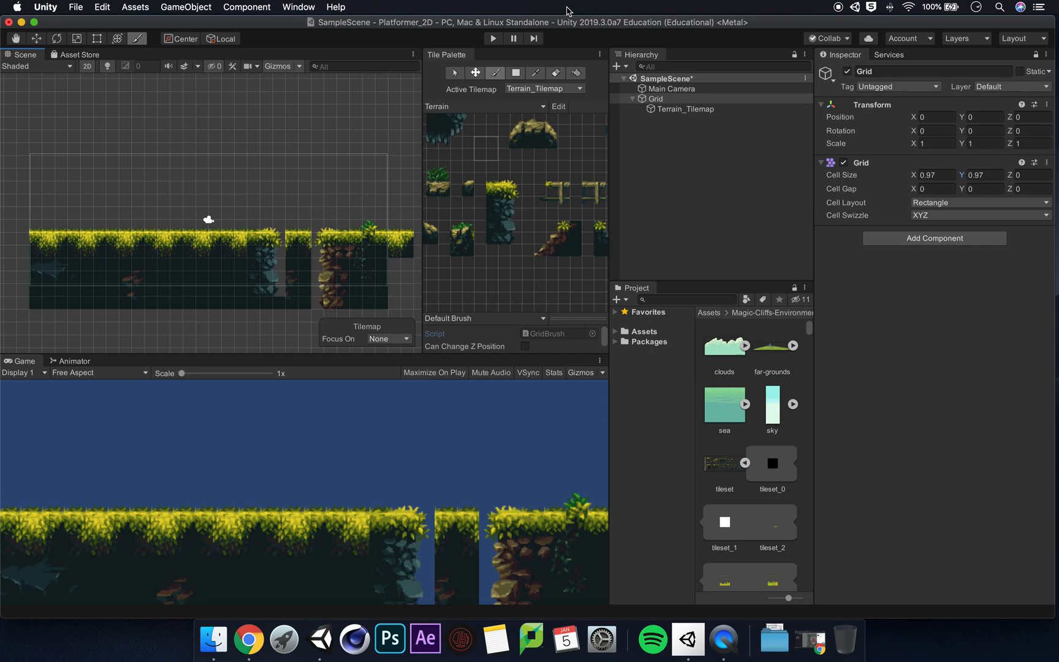
pyautogui.click(557, 73)
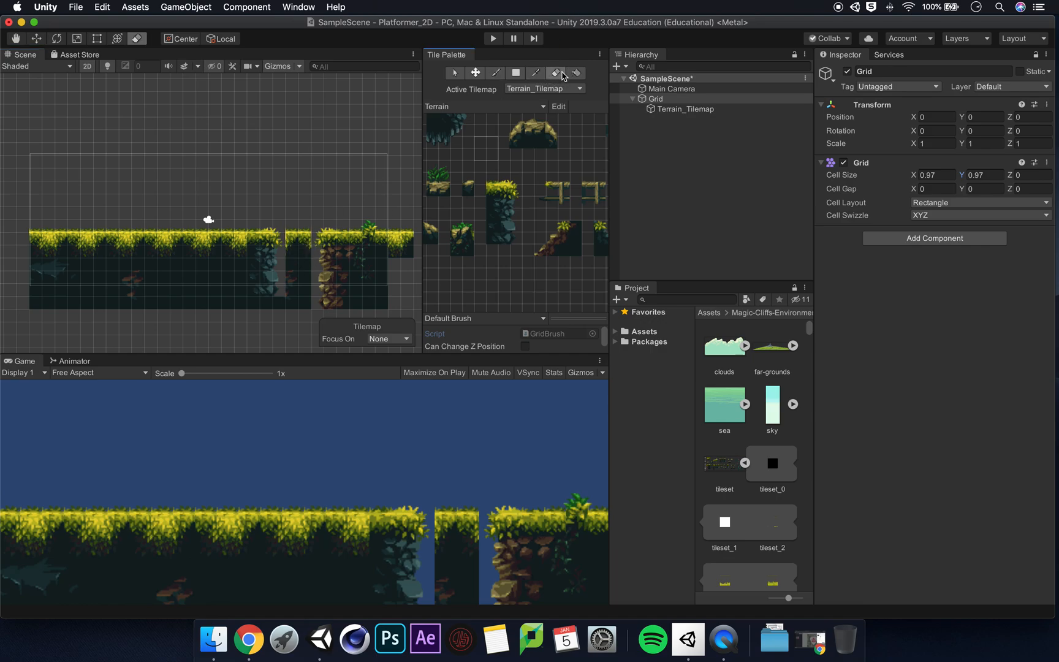
pyautogui.click(299, 248)
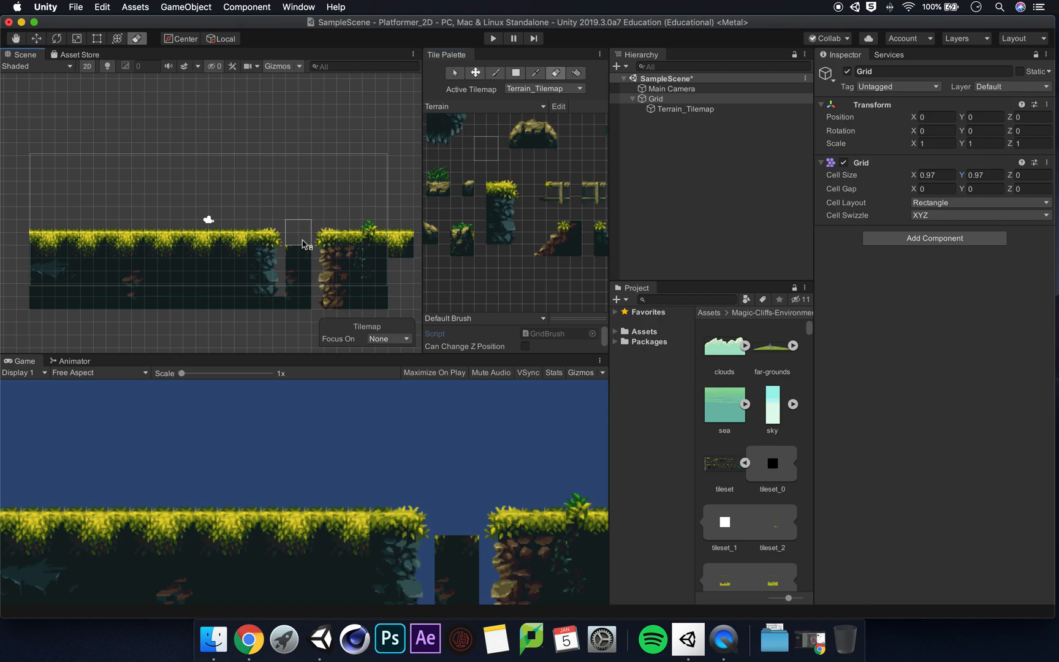
pyautogui.click(300, 263)
pyautogui.click(302, 279)
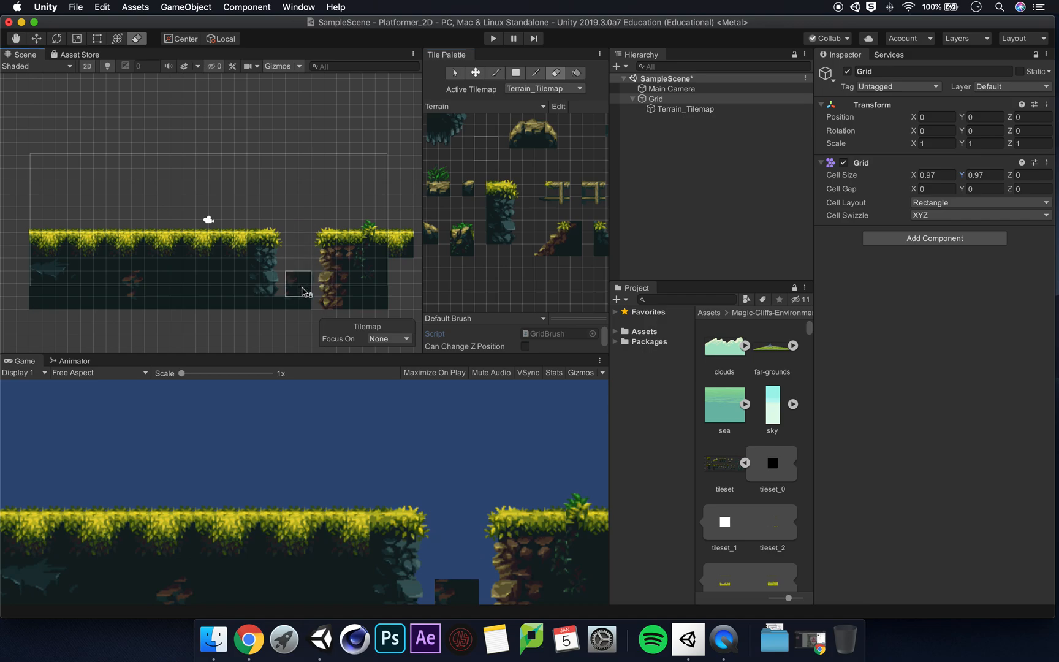
pyautogui.click(303, 291)
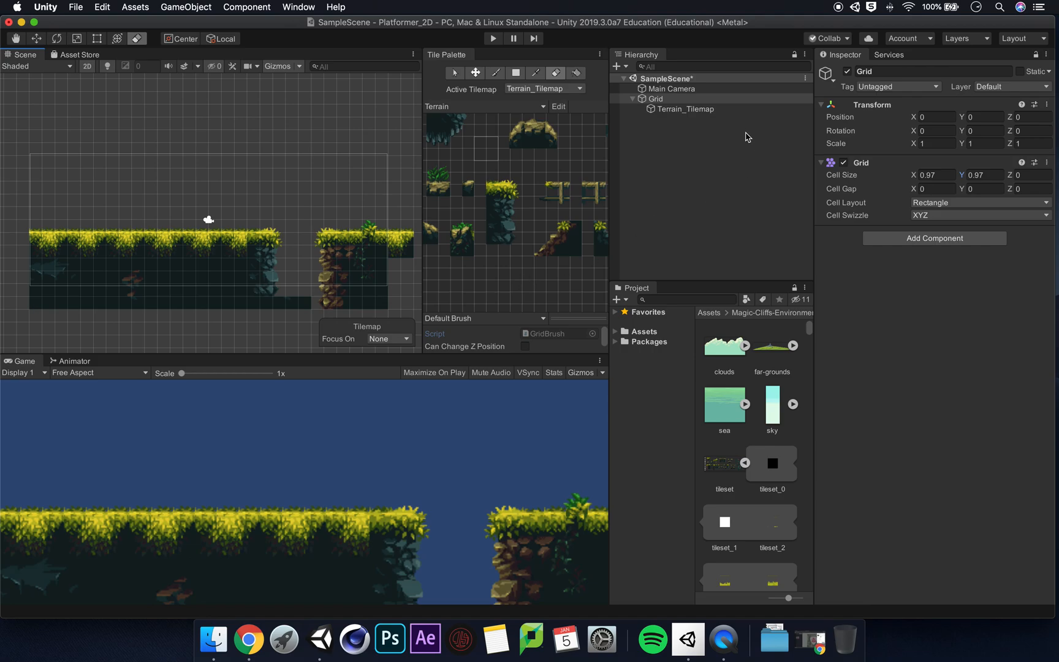
pyautogui.click(682, 113)
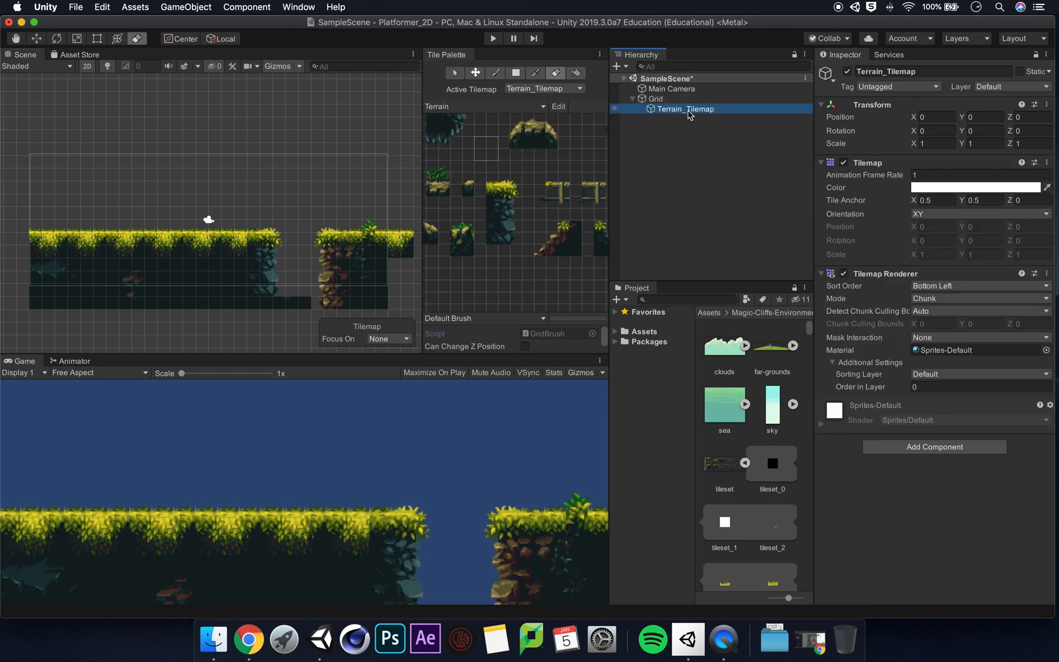
pyautogui.rightClick(684, 112)
pyautogui.click(657, 141)
# Add a new 2D tilemap as a child of the Grid object
pyautogui.click(667, 99)
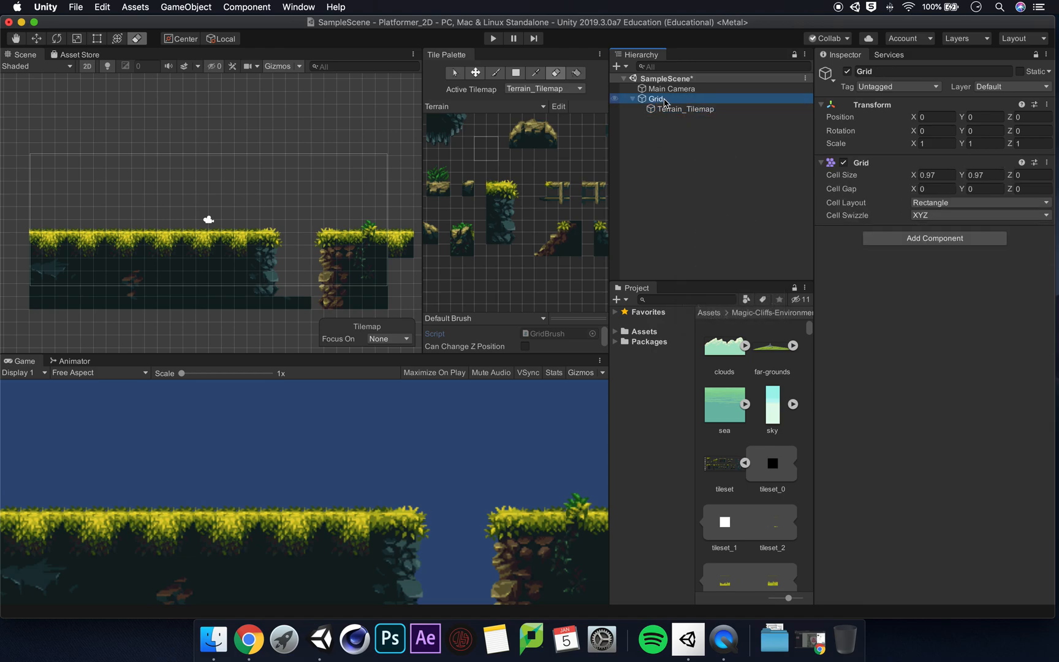
pyautogui.rightClick(672, 99)
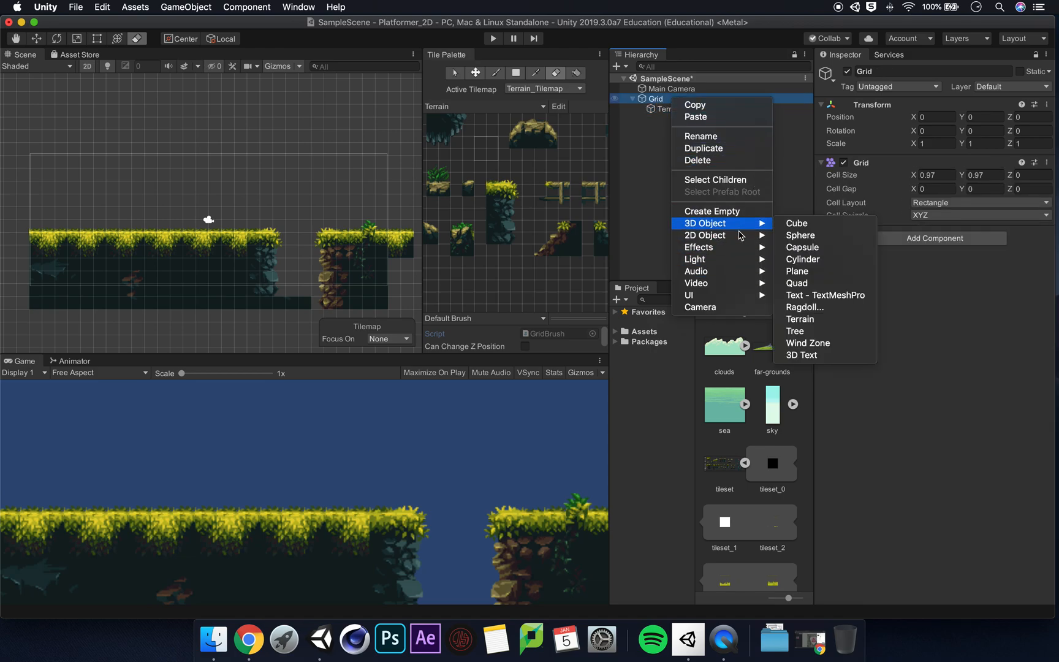
pyautogui.moveTo(745, 235)
pyautogui.click(841, 260)
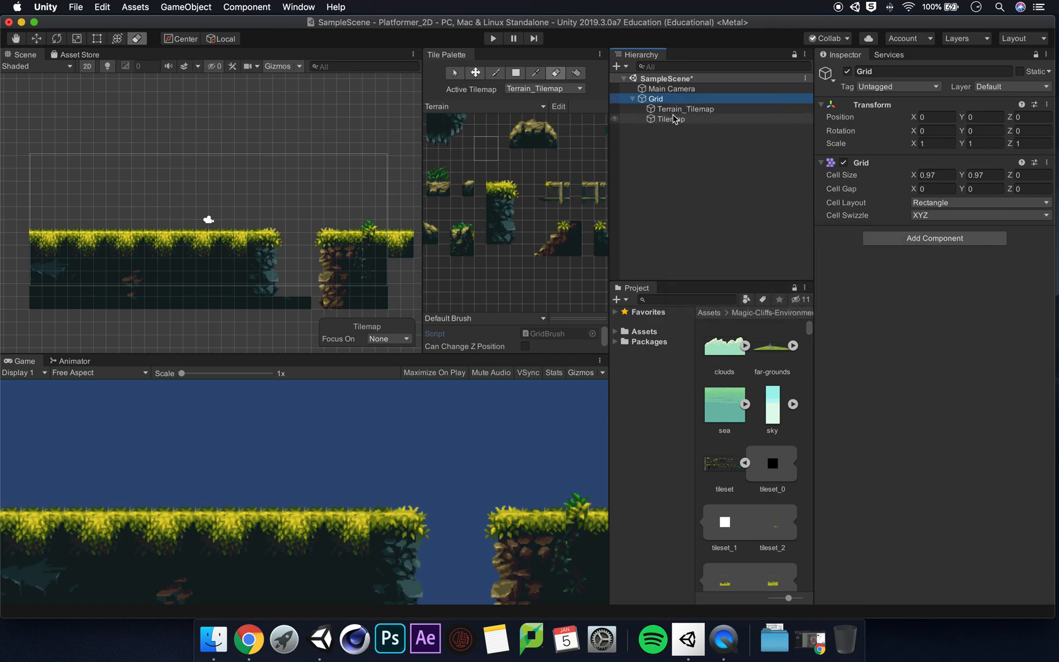
# Rename the new tilemap as Background_Tilemap
pyautogui.click(696, 121)
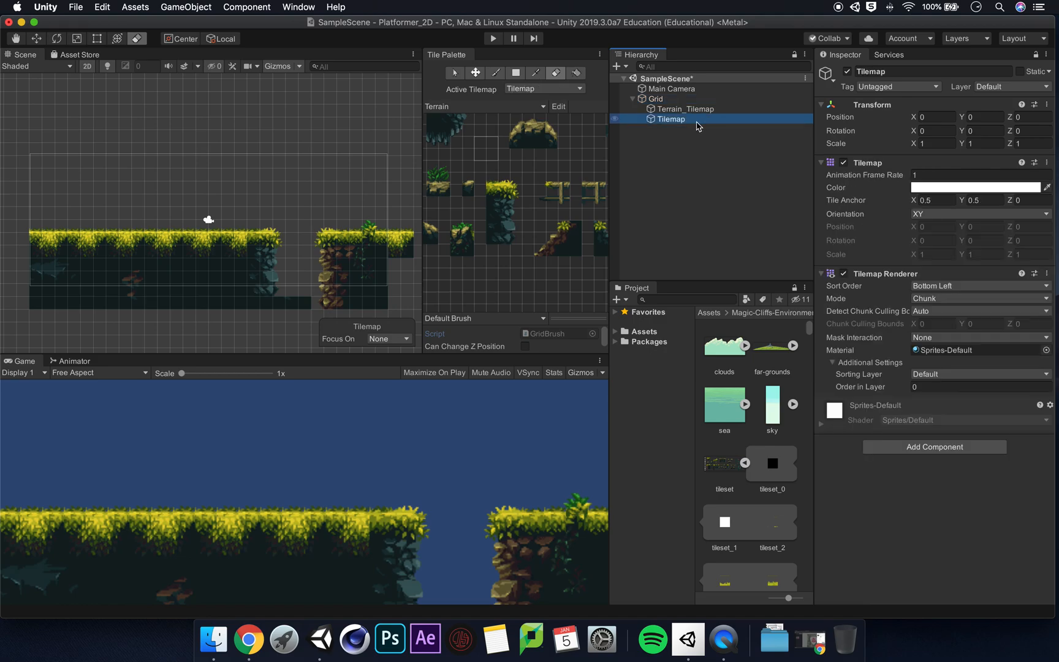
pyautogui.click(878, 72)
pyautogui.click(895, 73)
pyautogui.write('Sky')
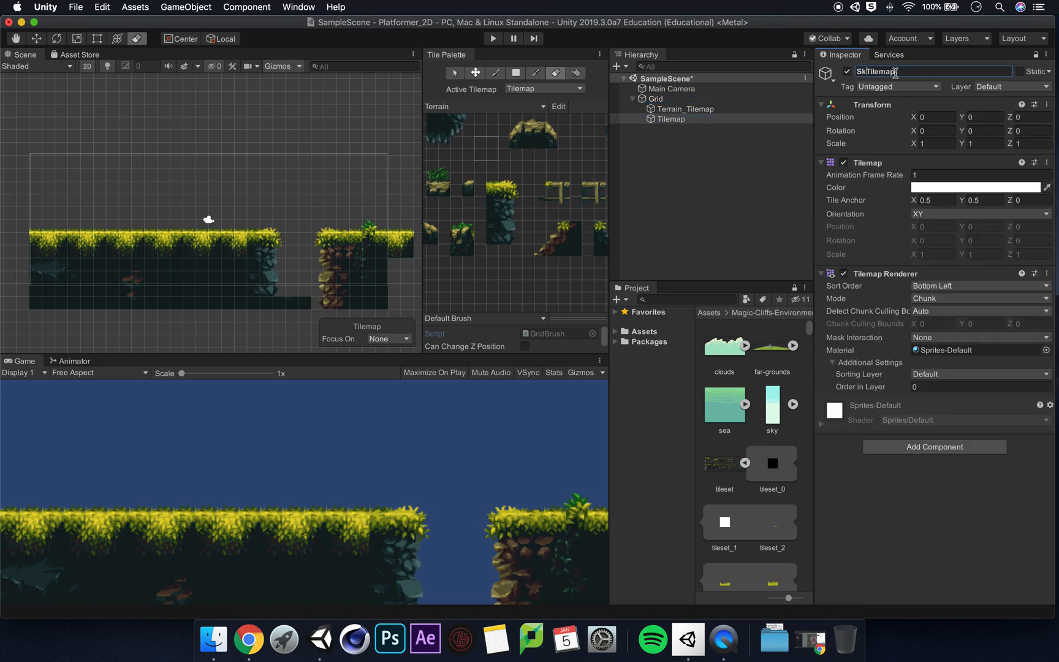
pyautogui.write('_')
pyautogui.press('BackSpace')
pyautogui.press('BackSpace')
pyautogui.press('BackSpace')
pyautogui.write('Background')
pyautogui.press('Return')
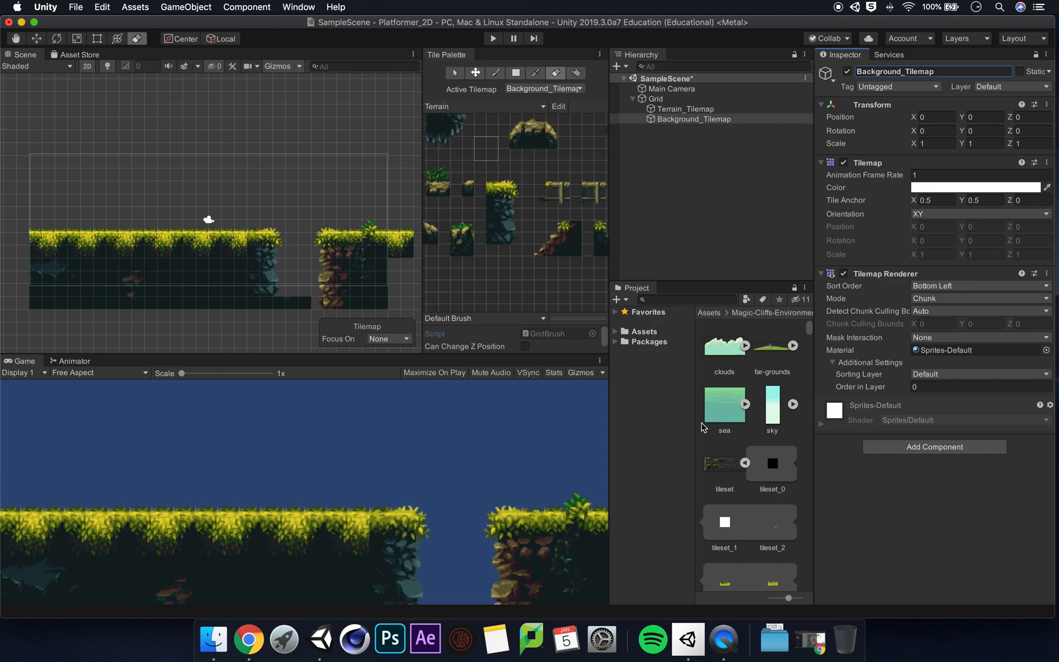
# Collapse the tileset's sprite list, set the sky texture's sprite mode to Multiple, and apply the import setting
pyautogui.click(772, 416)
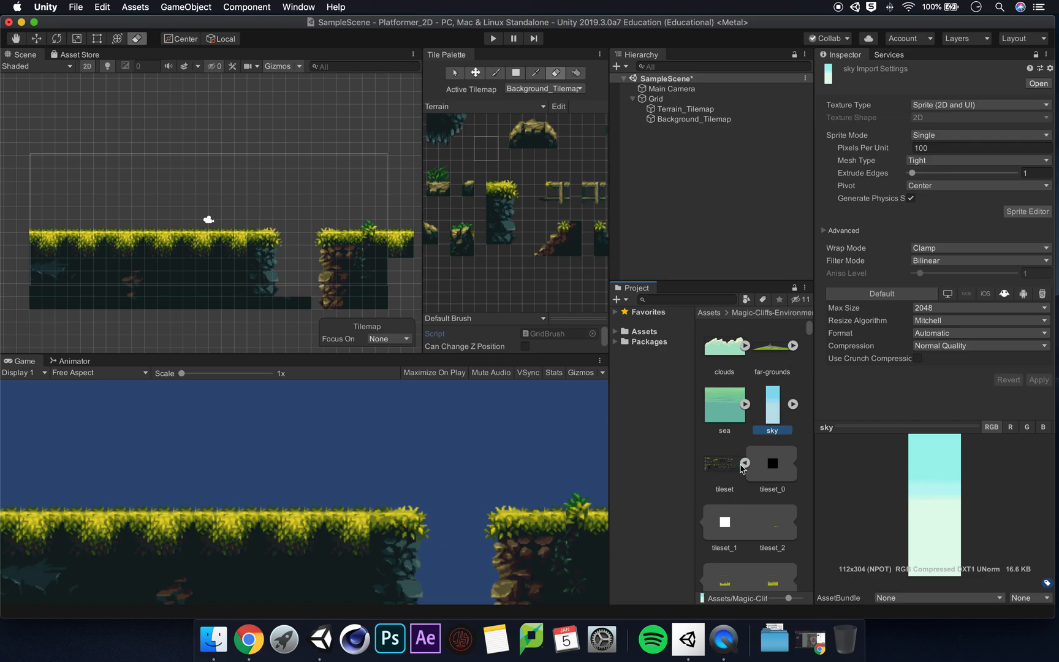
pyautogui.click(745, 463)
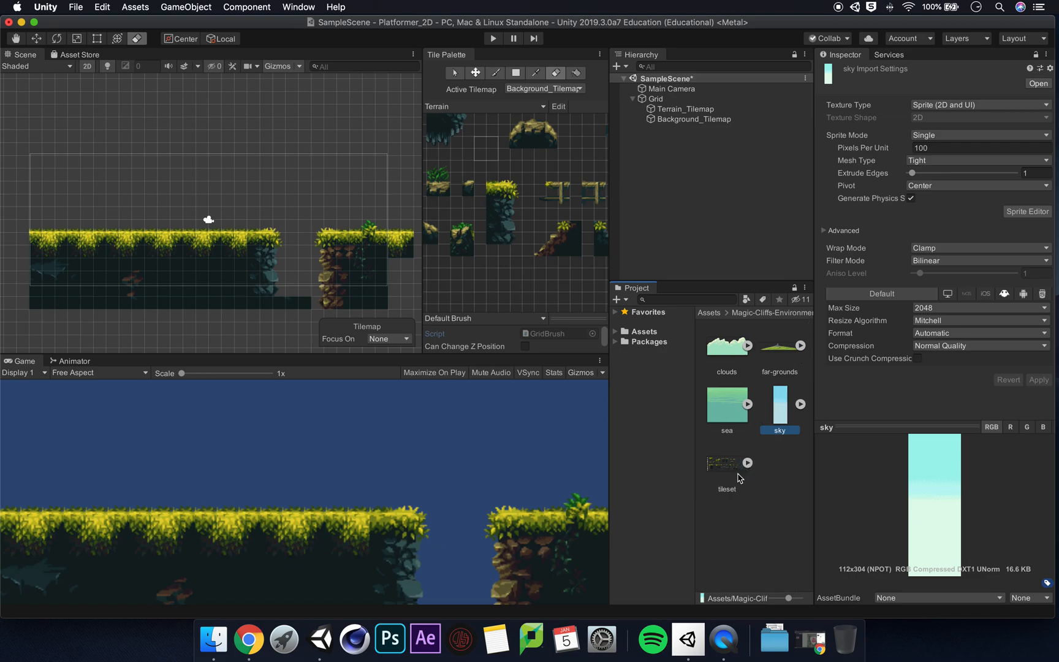
pyautogui.click(942, 135)
pyautogui.click(938, 147)
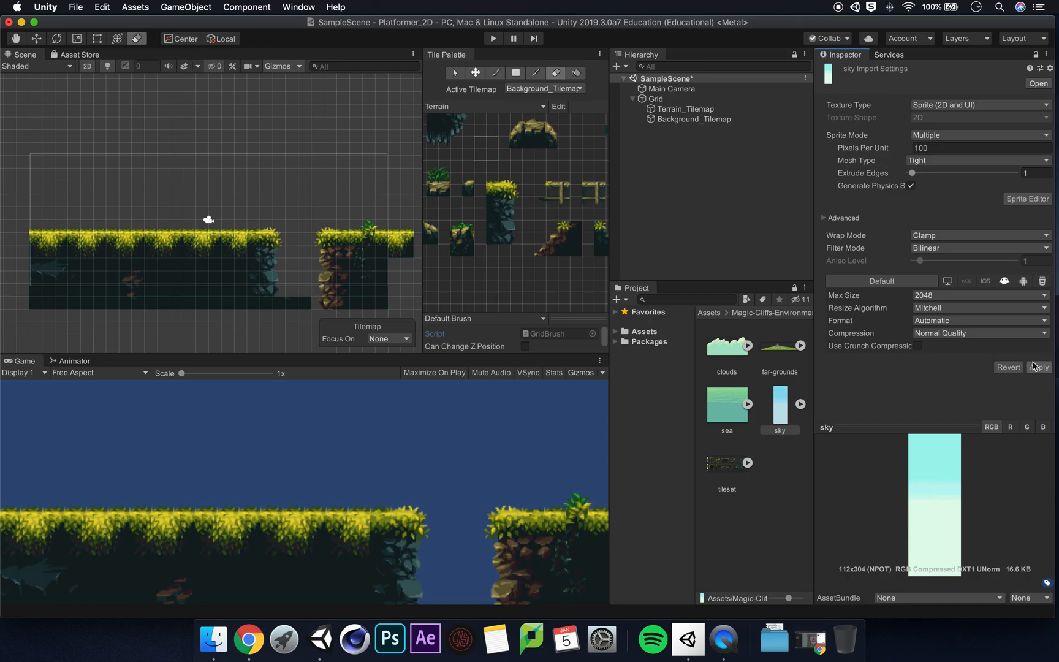
pyautogui.click(1039, 368)
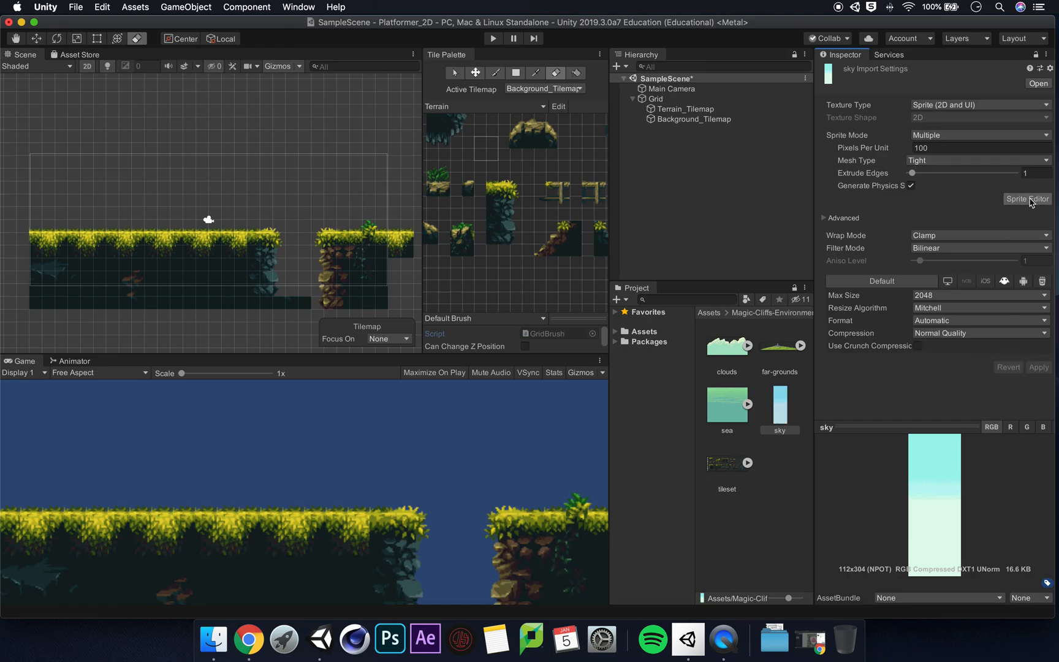
# Slice the sky texture in the Sprite Editor by a grid cell size of 16 by 16 pixels, then close the editor
pyautogui.click(1029, 199)
pyautogui.click(322, 108)
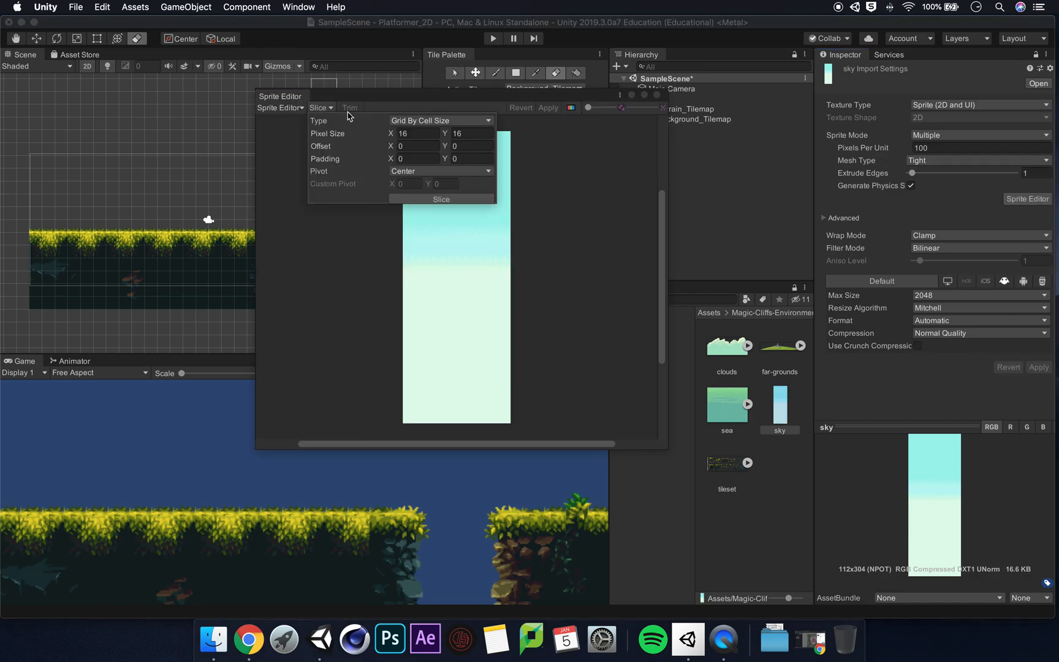
pyautogui.click(452, 201)
pyautogui.click(584, 168)
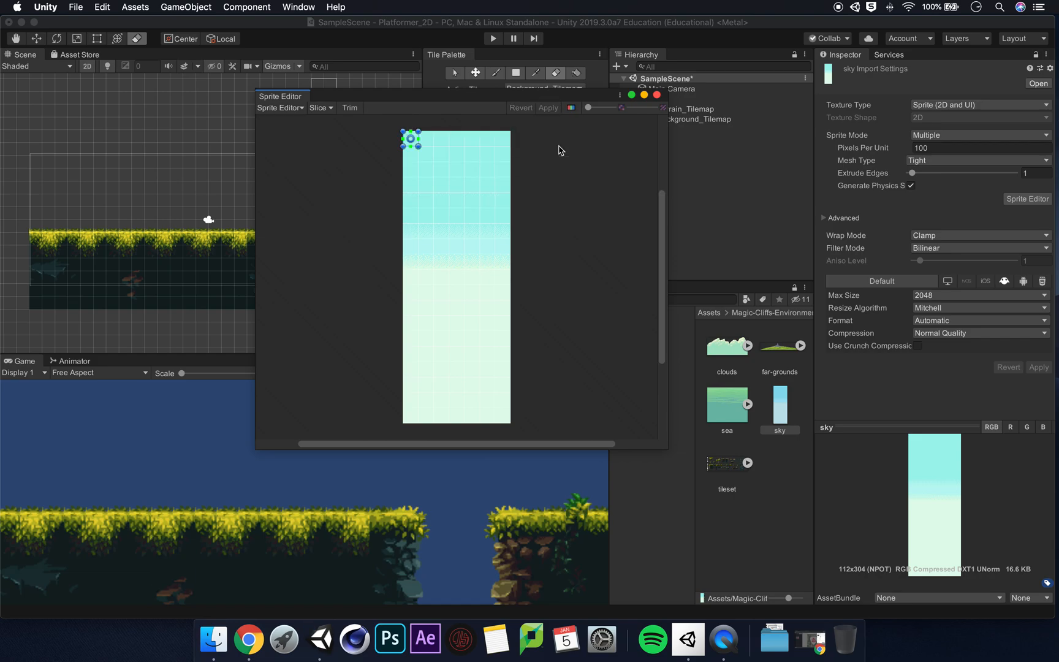
pyautogui.click(657, 95)
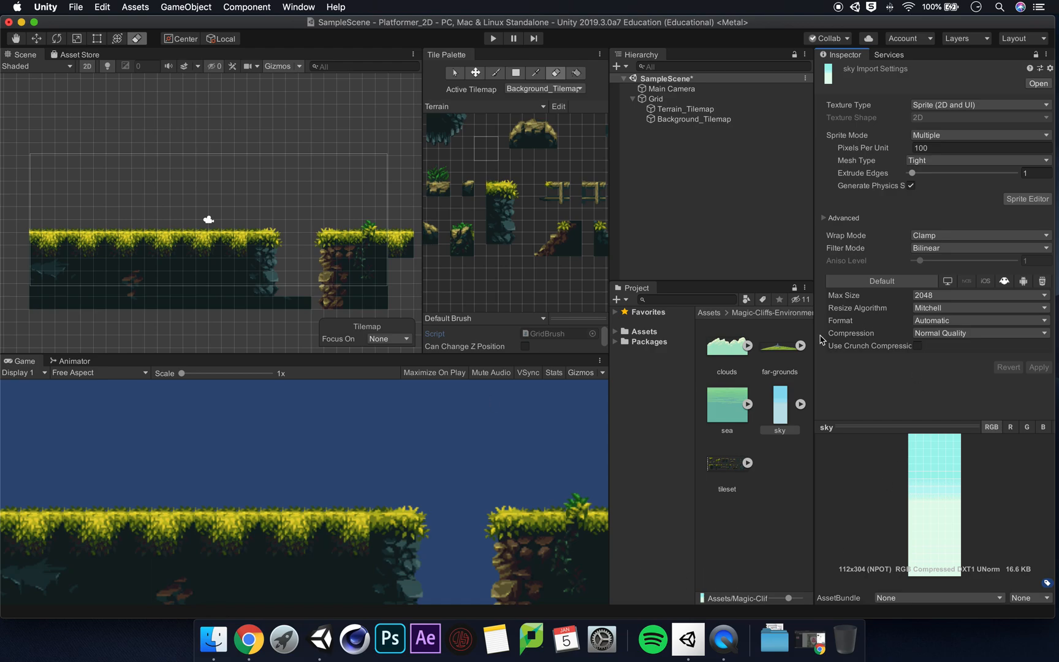
# Create a new rectangular tile palette named Background, saved in the Palettes folder under Sprites/Tilemaps
pyautogui.click(542, 108)
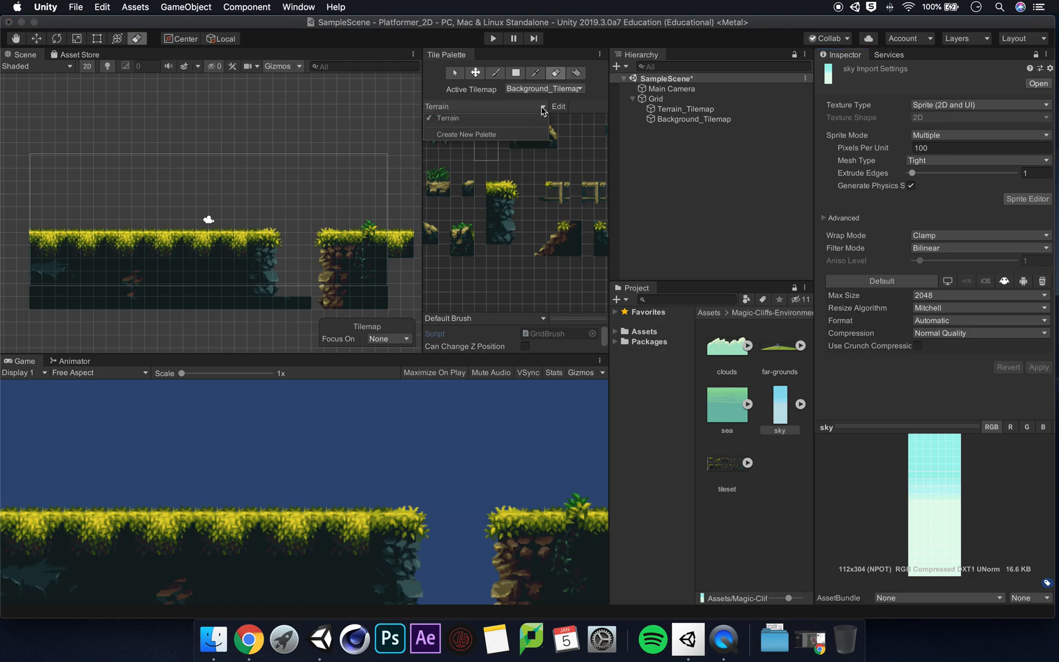
pyautogui.click(468, 136)
pyautogui.click(542, 136)
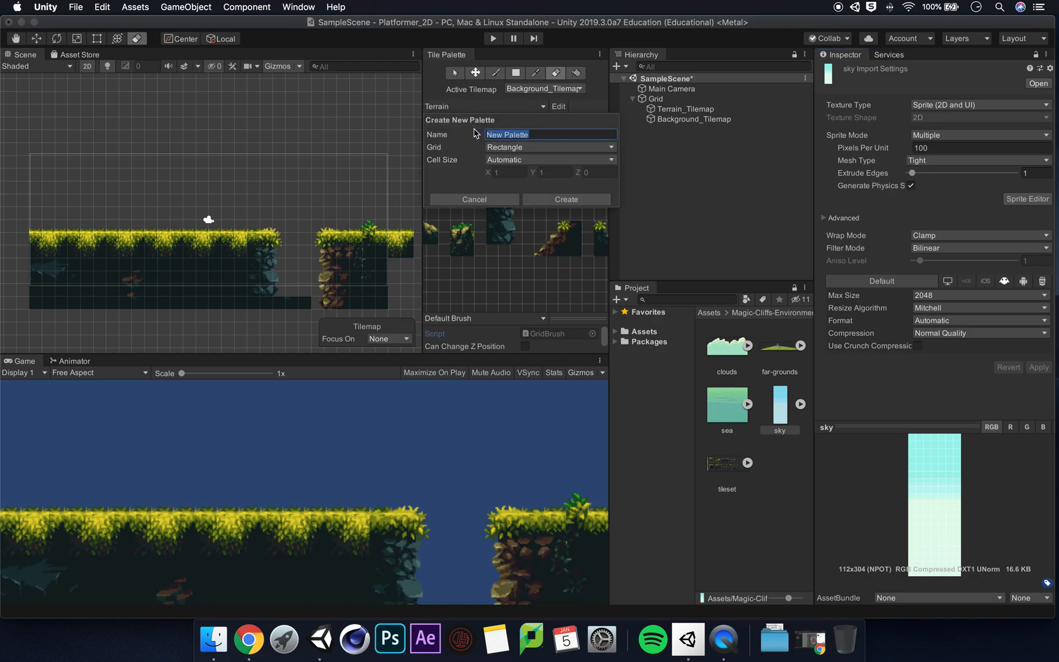
pyautogui.write('Background')
pyautogui.click(561, 199)
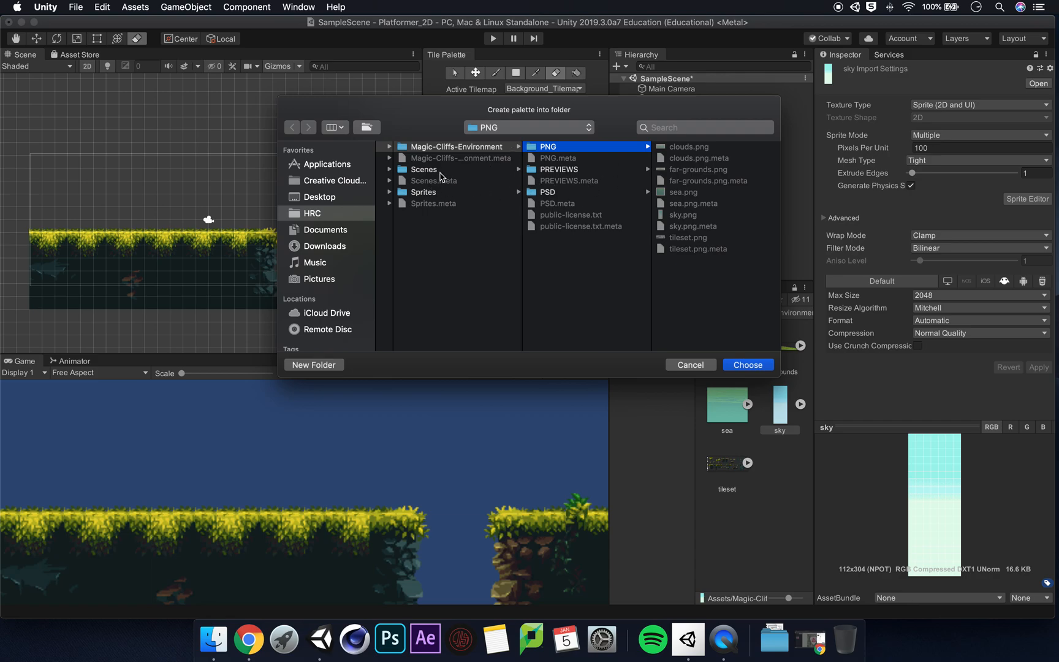
pyautogui.click(427, 193)
pyautogui.click(593, 150)
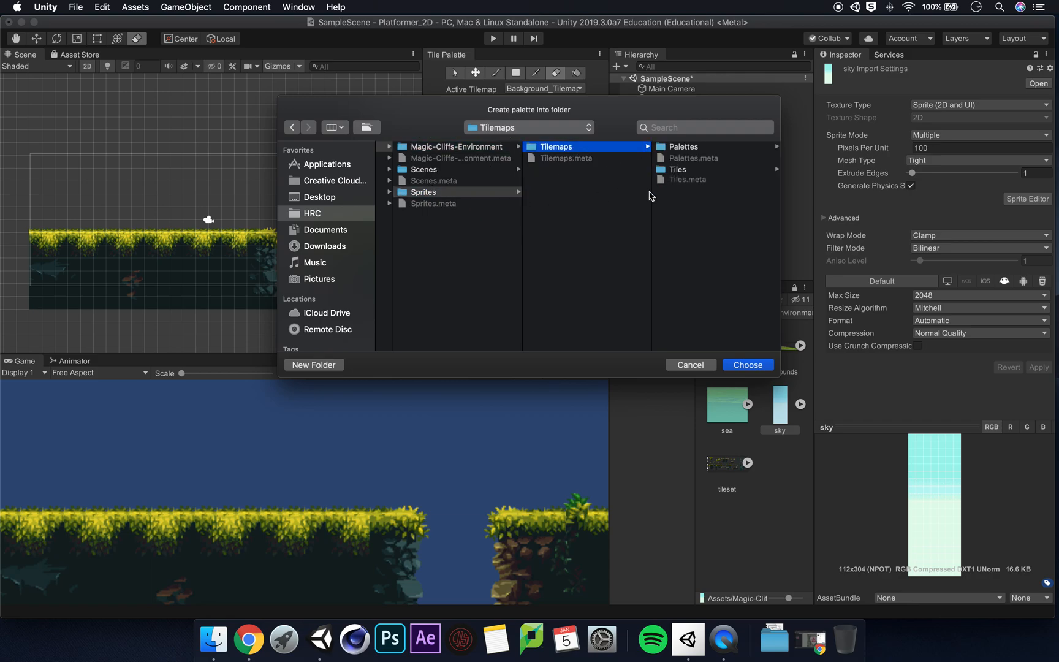
pyautogui.click(684, 148)
pyautogui.click(748, 365)
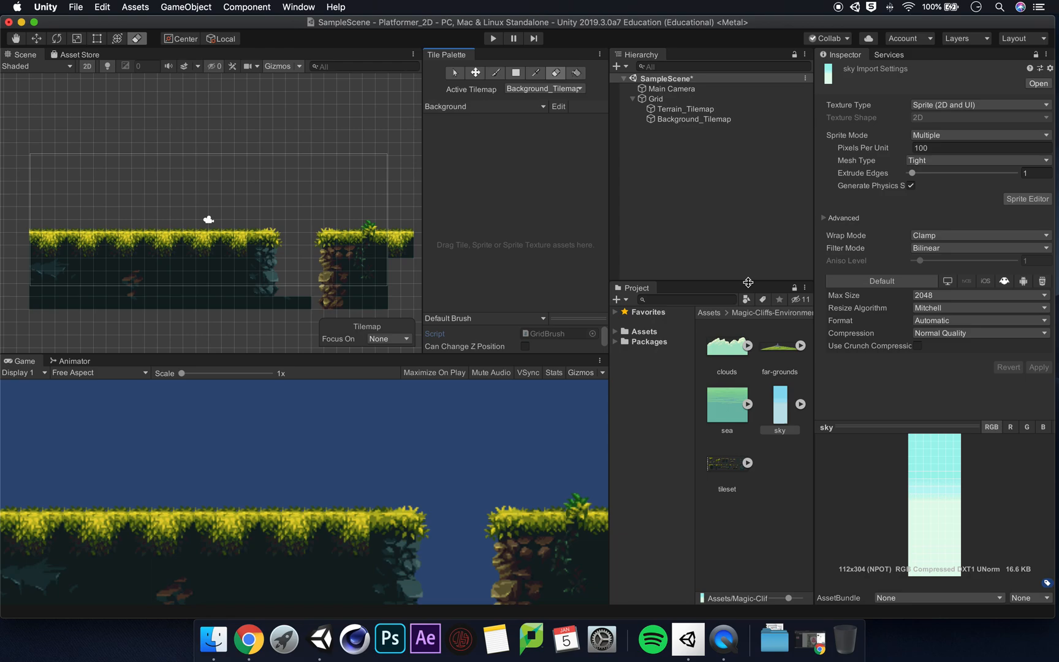
# Set the sky texture's Pixels Per Unit to 16 and apply the import setting
pyautogui.click(786, 405)
pyautogui.click(799, 404)
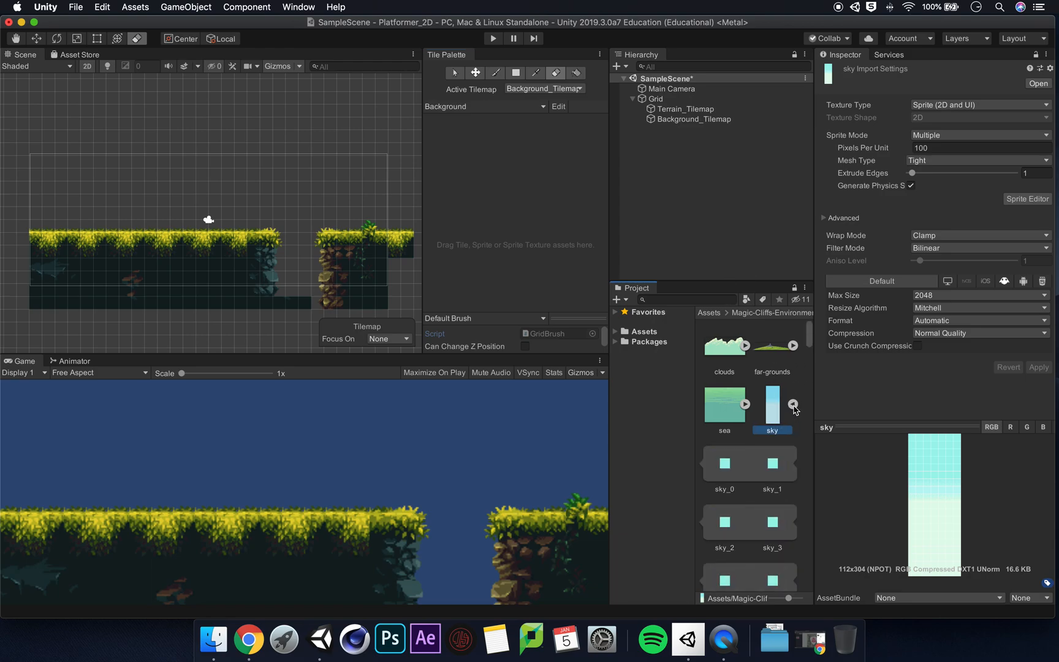
pyautogui.click(794, 404)
pyautogui.click(862, 150)
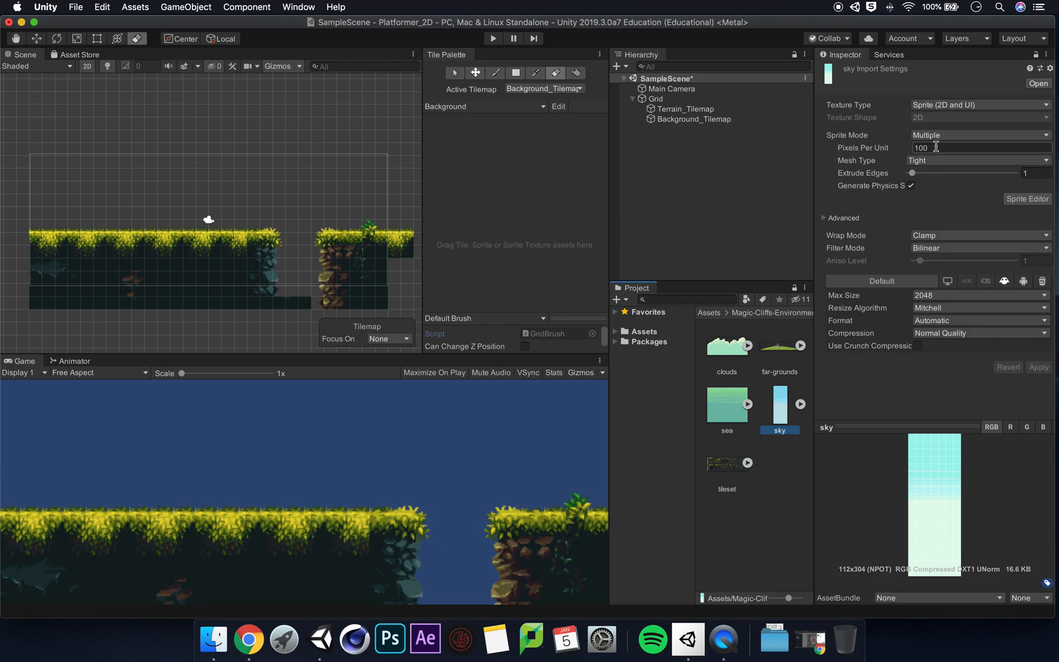
pyautogui.write('16')
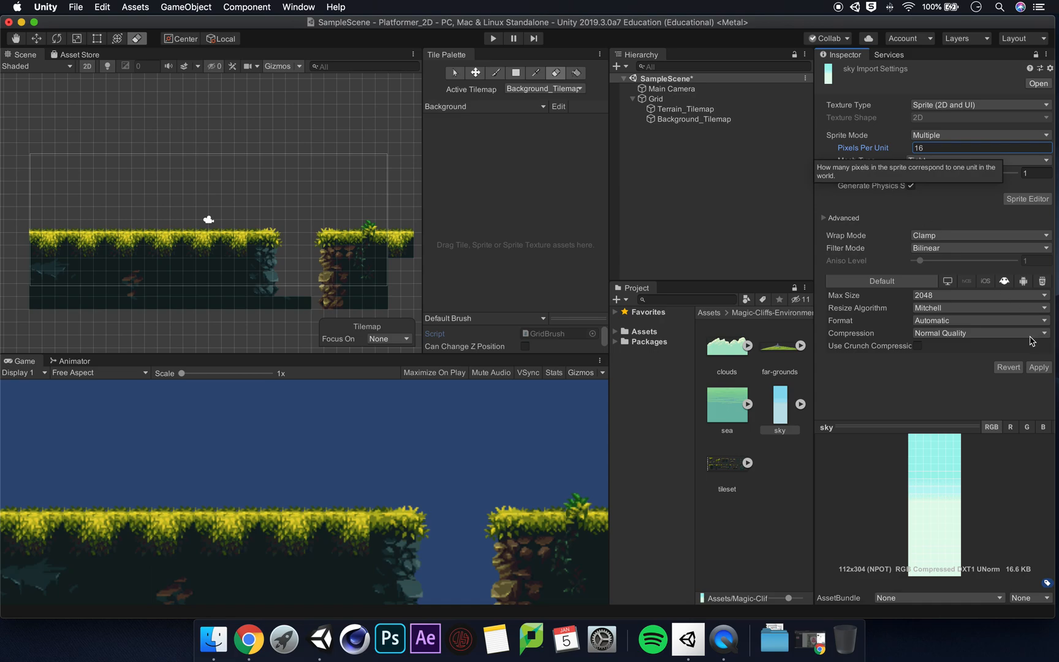
pyautogui.click(1039, 367)
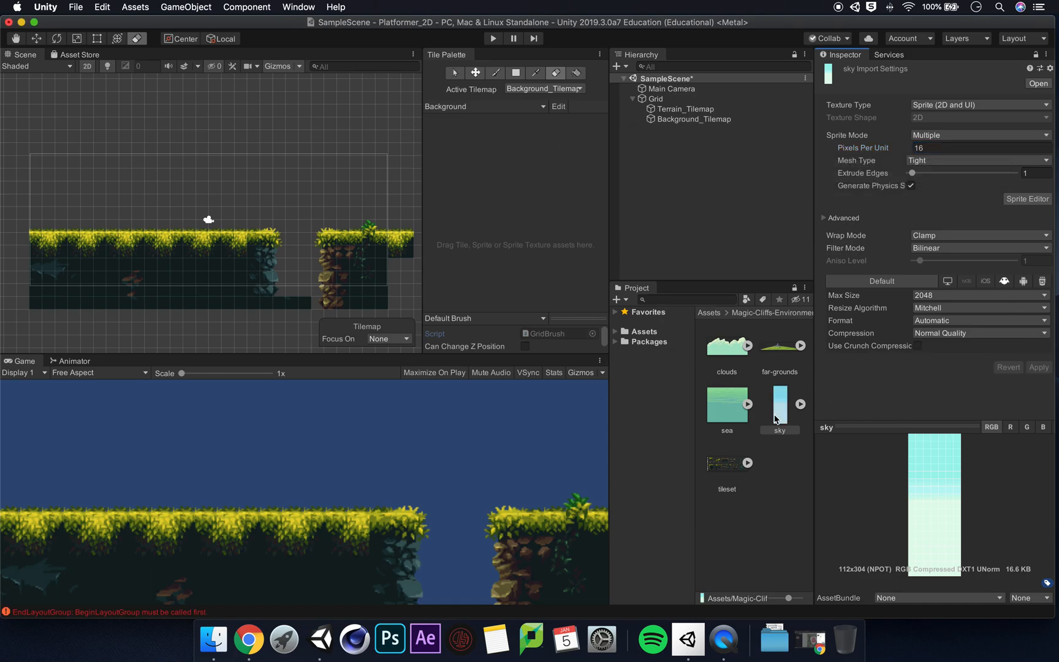
# Add the sky texture to the Background palette, generating its tiles into a new Sky folder inside Sprites/Tilemaps/Tiles
pyautogui.moveTo(782, 409); pyautogui.dragTo(443, 139)
pyautogui.click(432, 193)
pyautogui.click(569, 150)
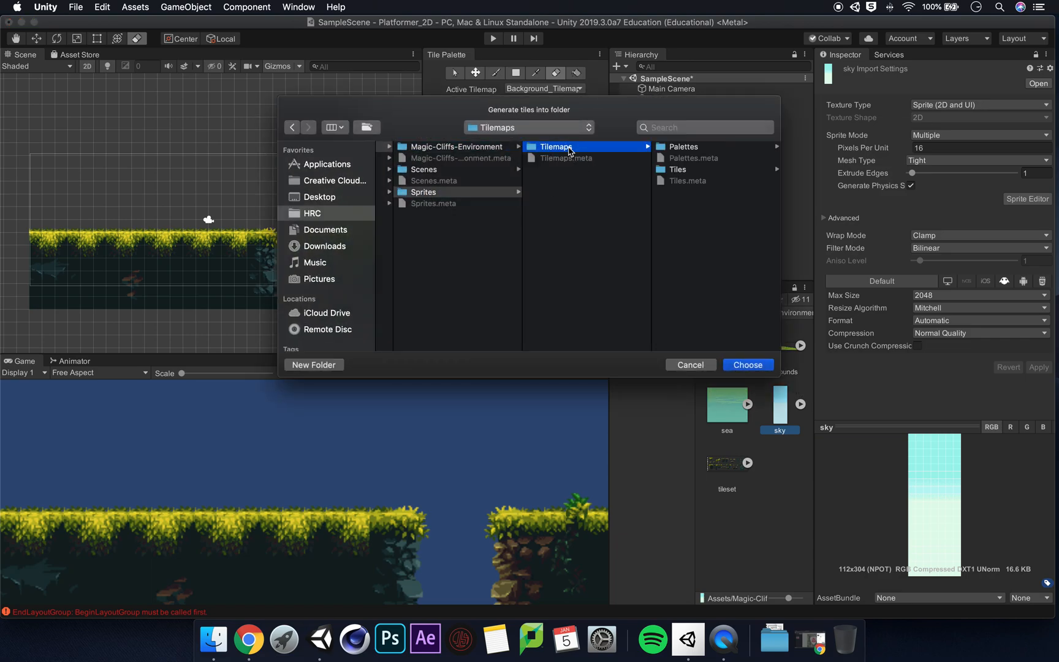
pyautogui.click(679, 171)
pyautogui.click(314, 365)
pyautogui.write('Sky')
pyautogui.click(502, 223)
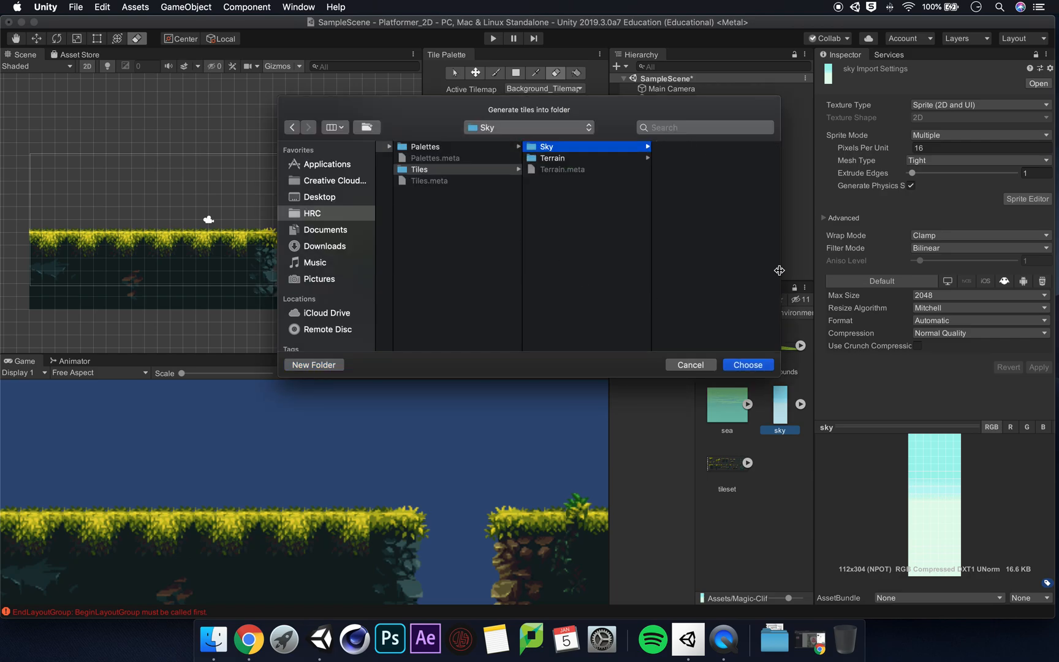
pyautogui.click(746, 367)
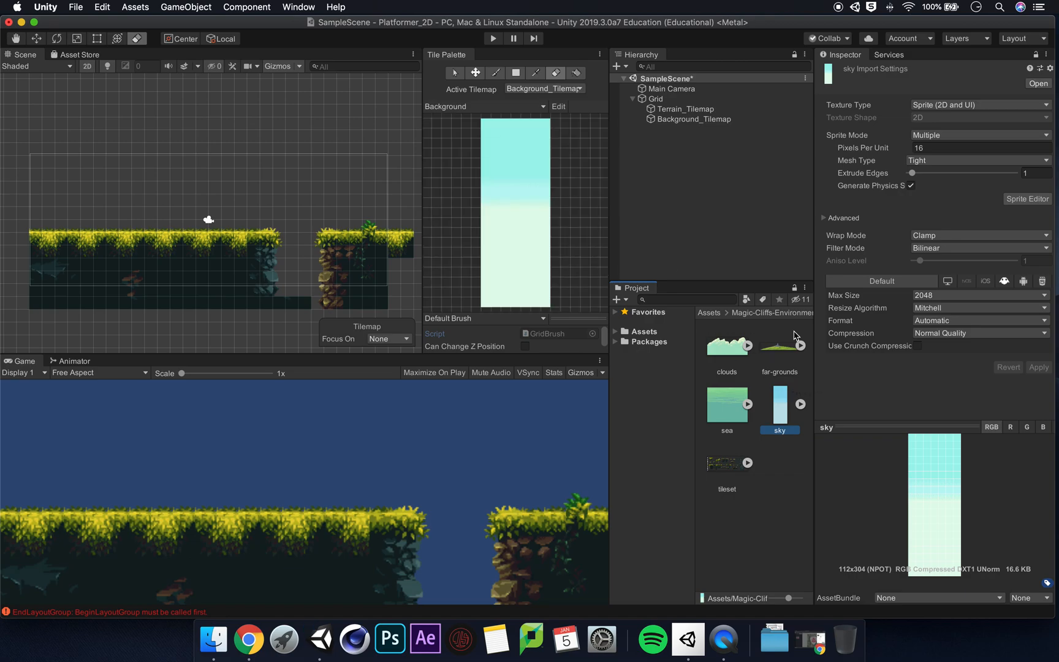
# Pick the whole sky block from the palette and paint it side by side across the camera area on Background_Tilemap
pyautogui.click(496, 73)
pyautogui.press('i')
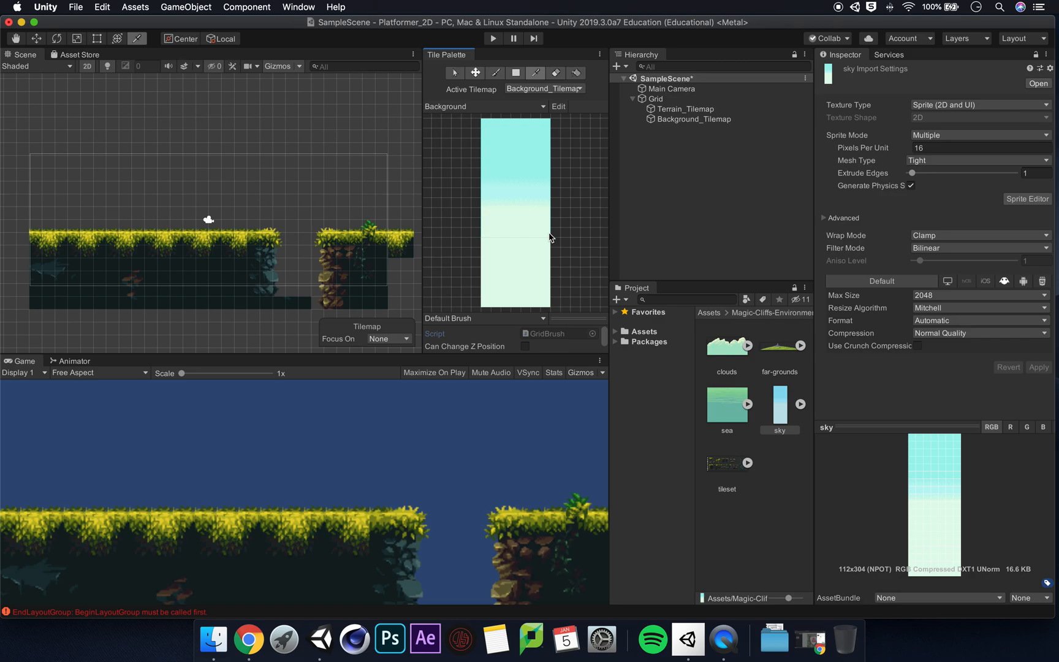
pyautogui.click(550, 238)
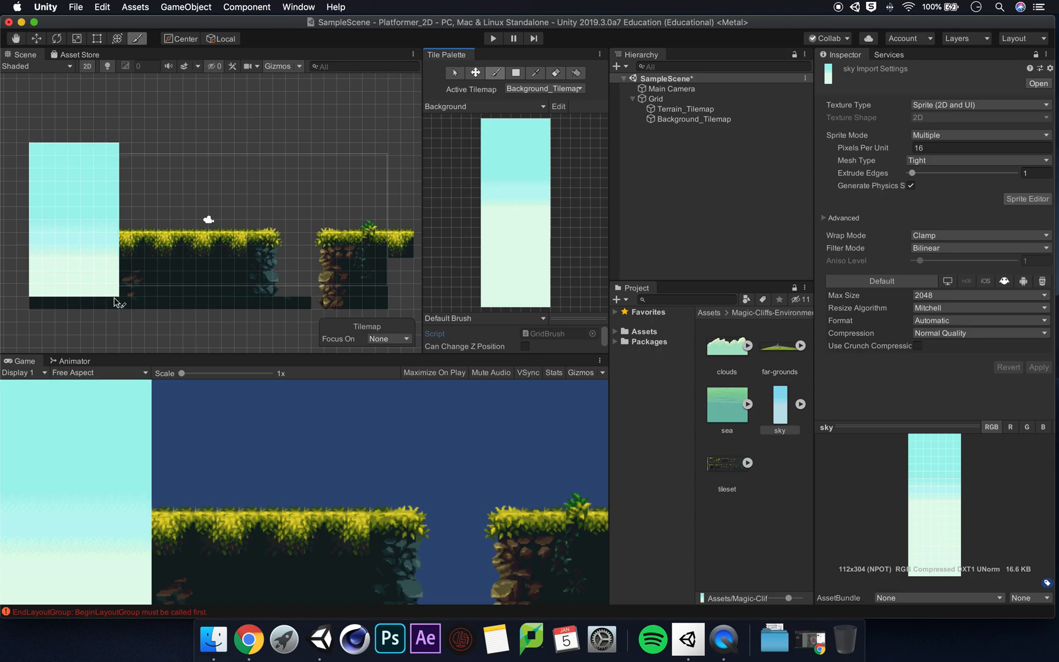
pyautogui.moveTo(116, 301); pyautogui.dragTo(205, 302)
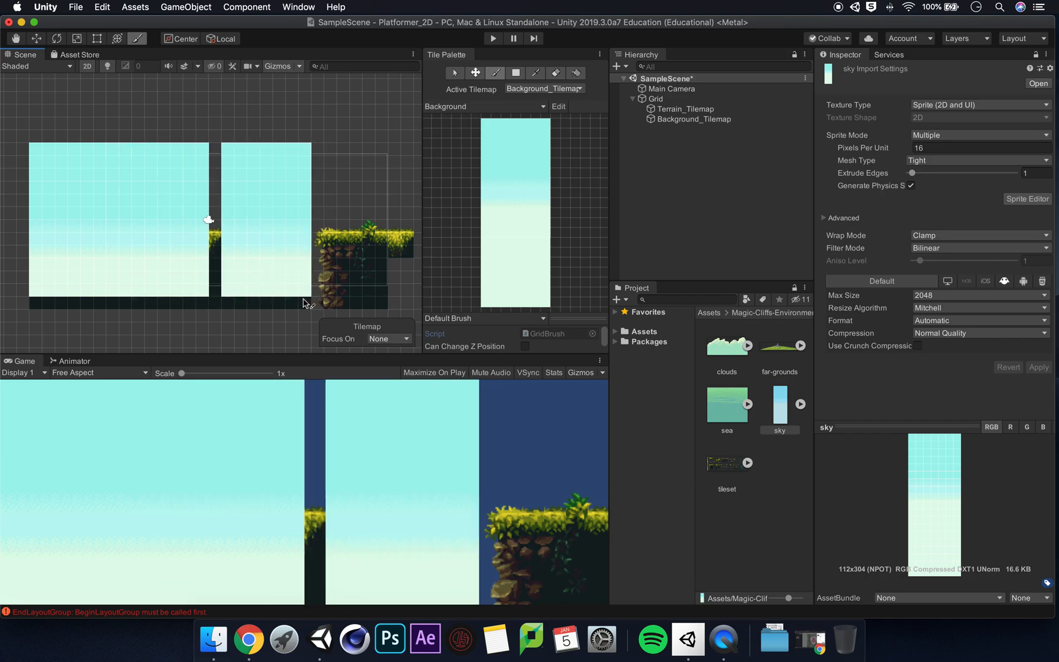
pyautogui.click(298, 302)
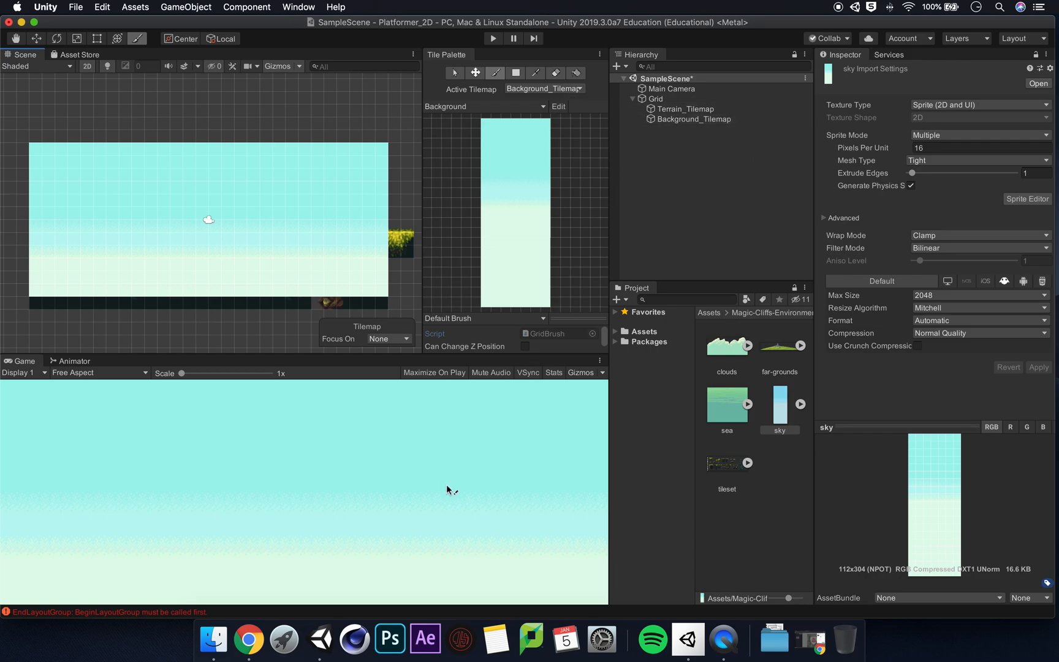
# Open the Console, clear its logged error, and close it
pyautogui.click(153, 612)
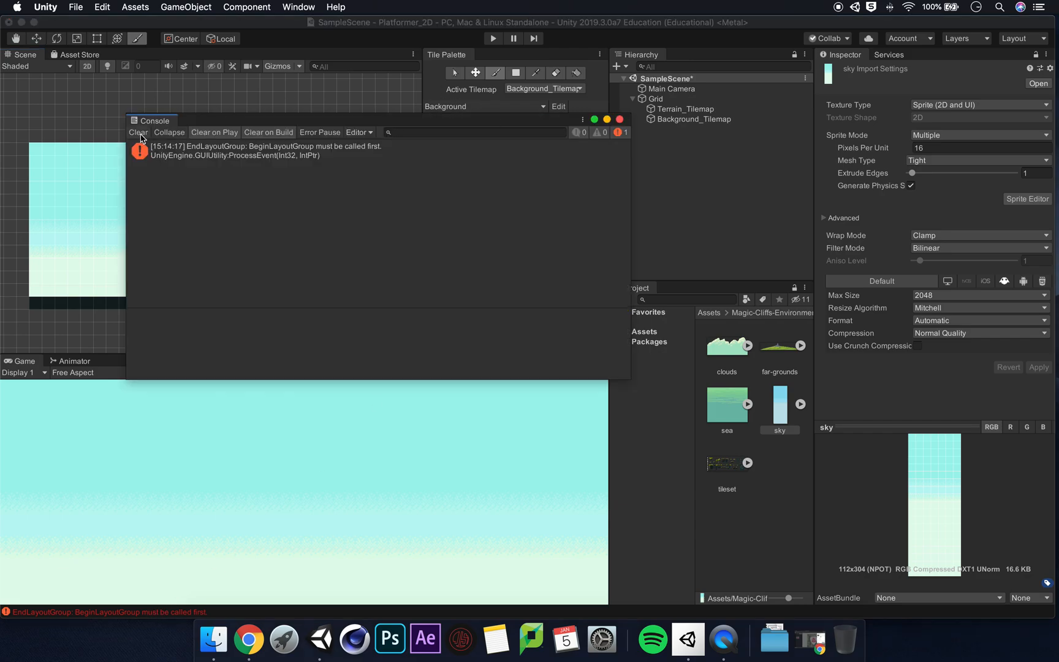
pyautogui.click(139, 133)
pyautogui.click(619, 119)
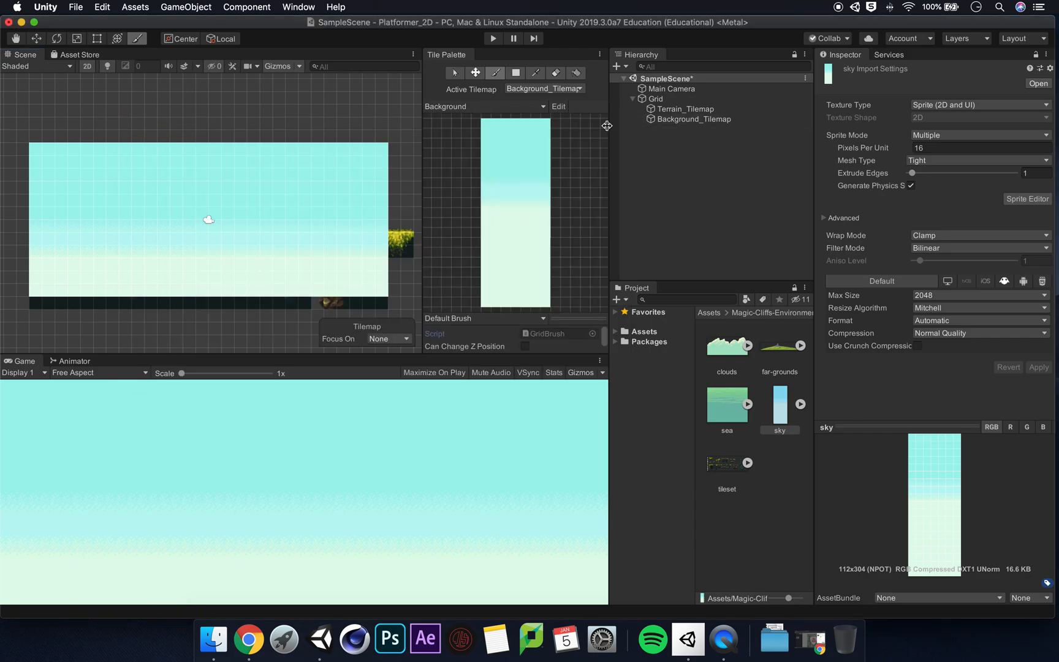
# Set Terrain_Tilemap's Order in Layer to 1 in its Tilemap Renderer
pyautogui.click(674, 110)
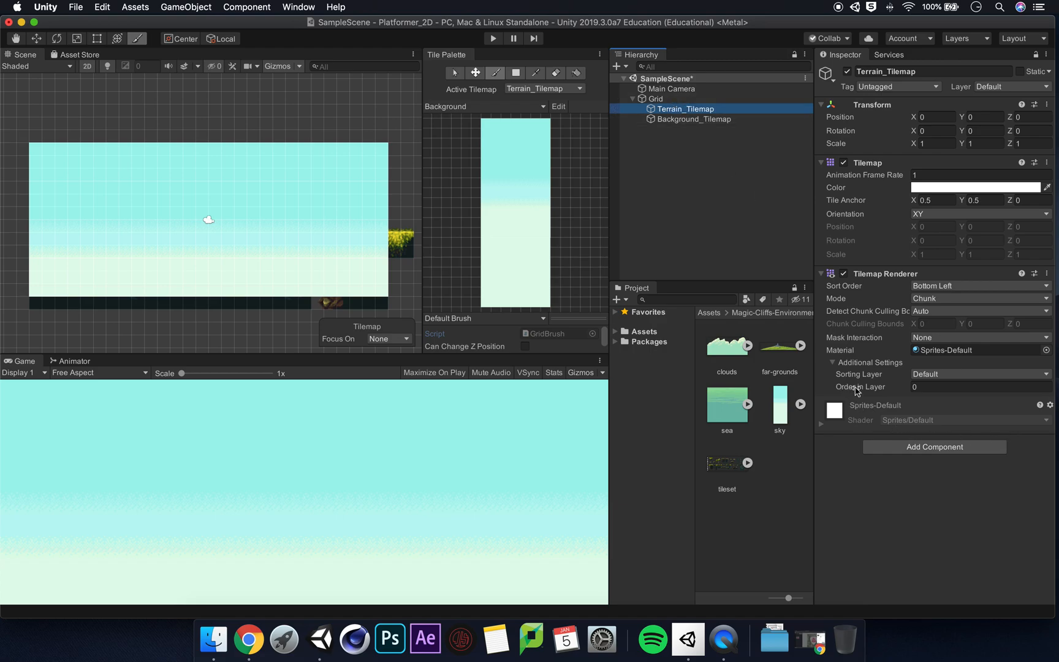
pyautogui.click(912, 388)
pyautogui.click(924, 387)
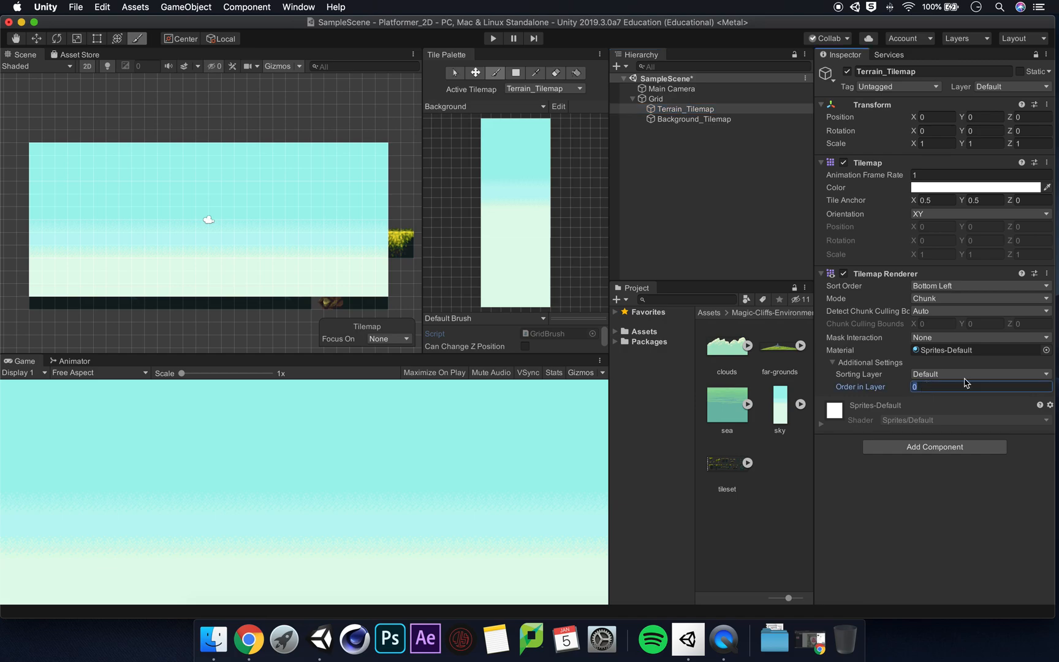
pyautogui.write('1')
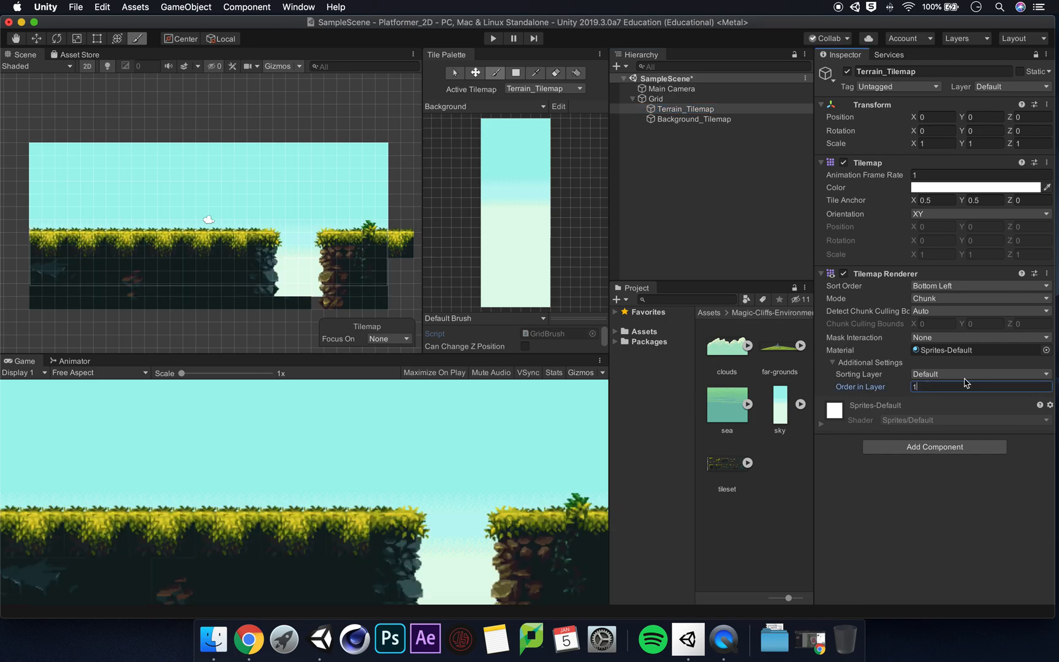
pyautogui.click(964, 406)
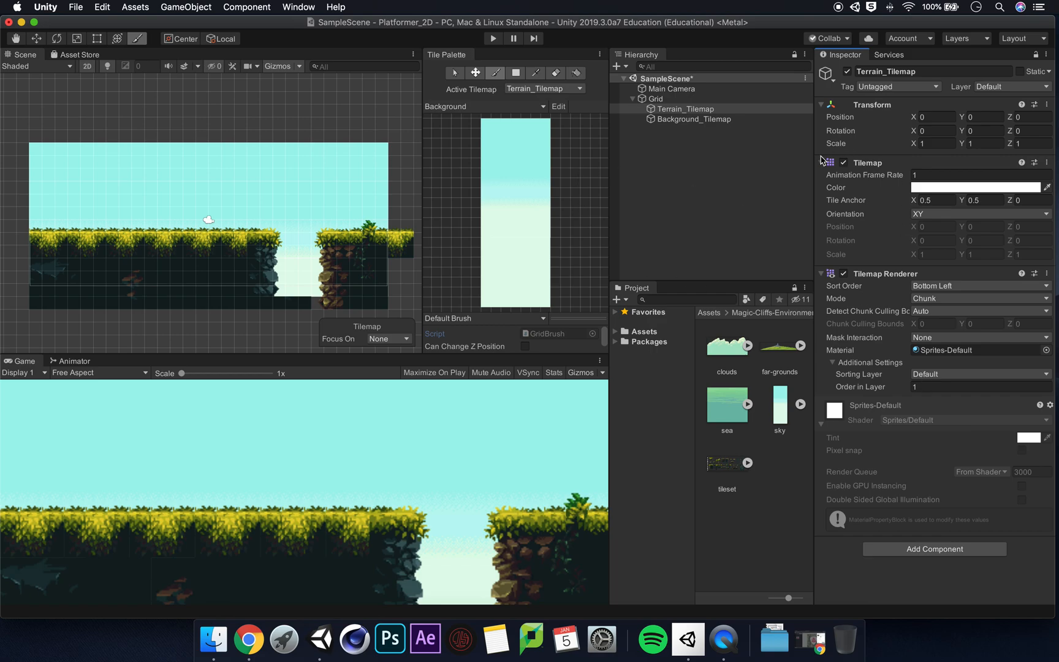
# Select Background_Tilemap and open its Order in Layer value for editing
pyautogui.click(696, 121)
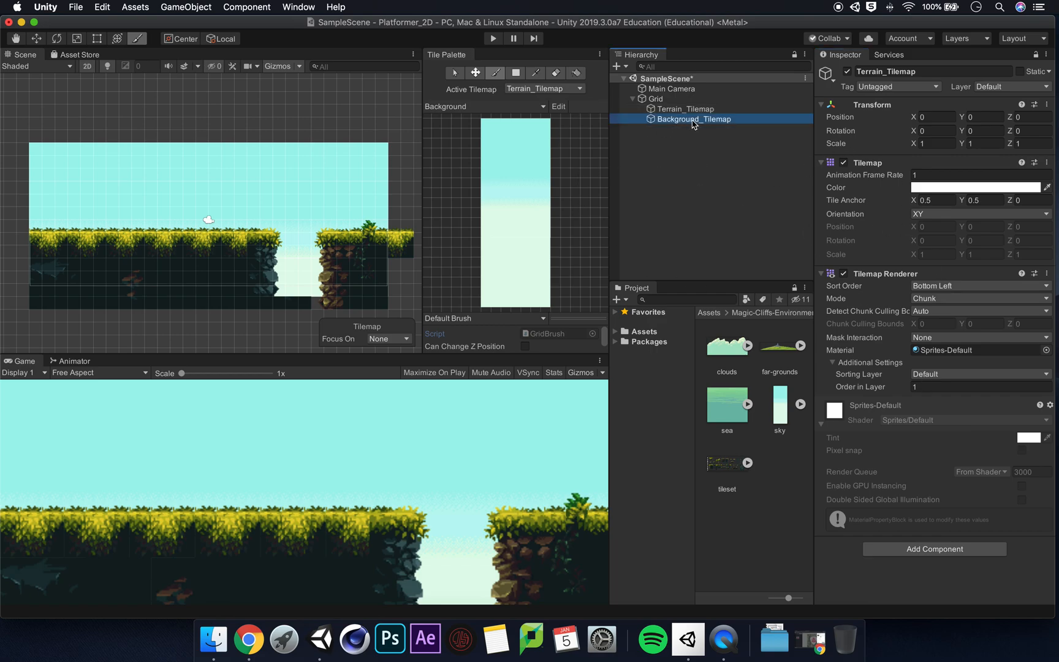
pyautogui.click(920, 386)
pyautogui.press('BackSpace')
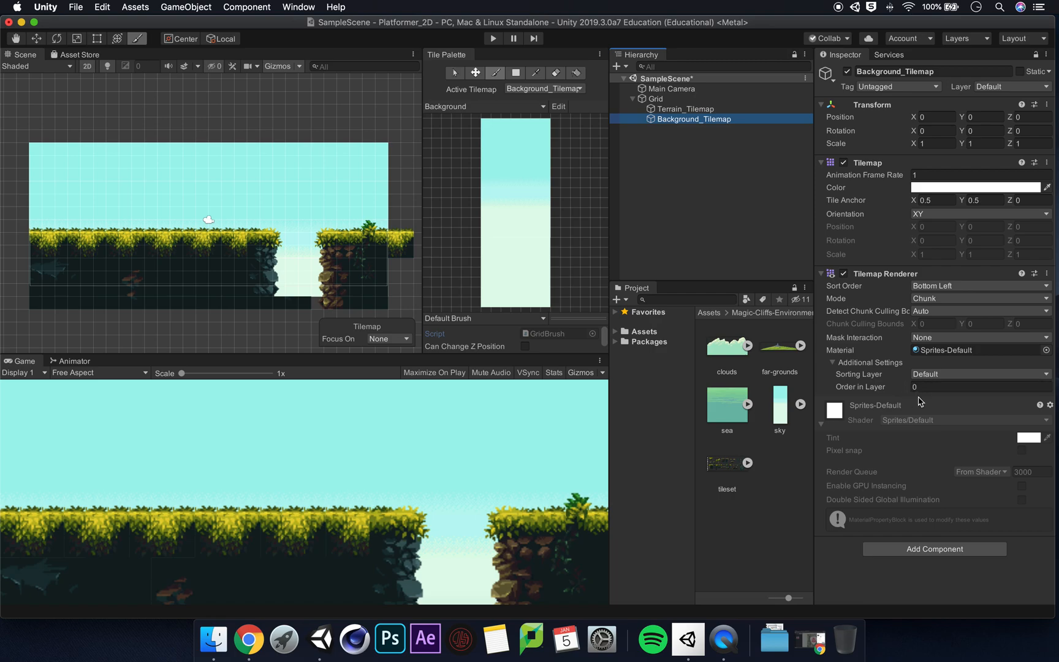